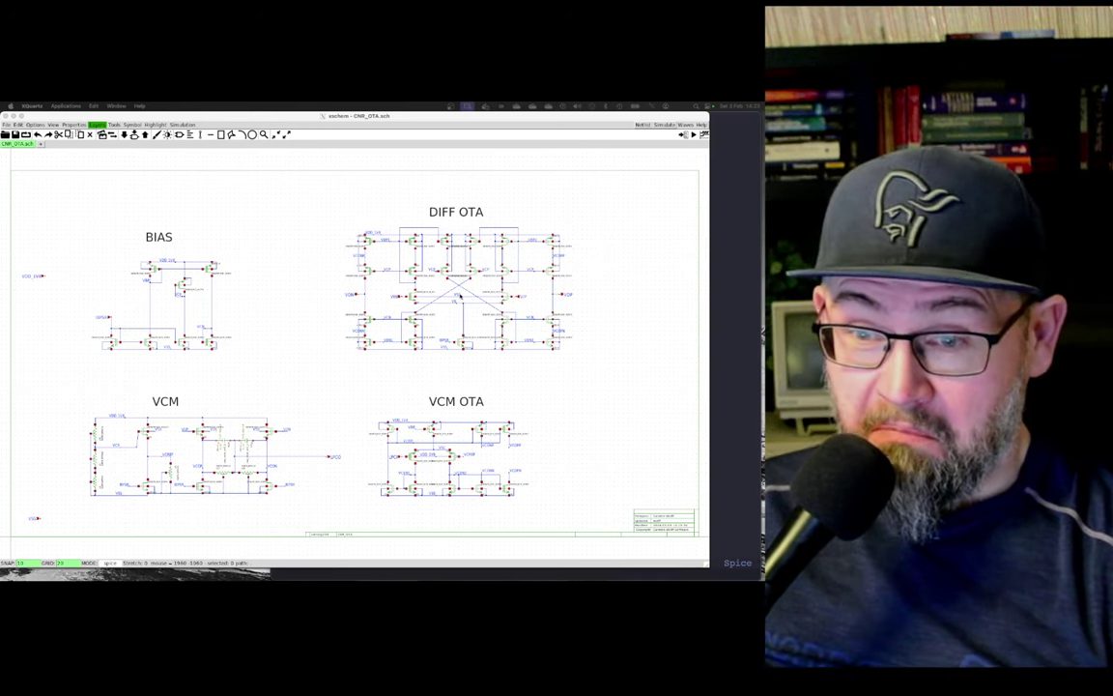
- In the terminal, run the typical simulation with make typical TB=lstb and highlight the lf_gain result
key("super+Tab")
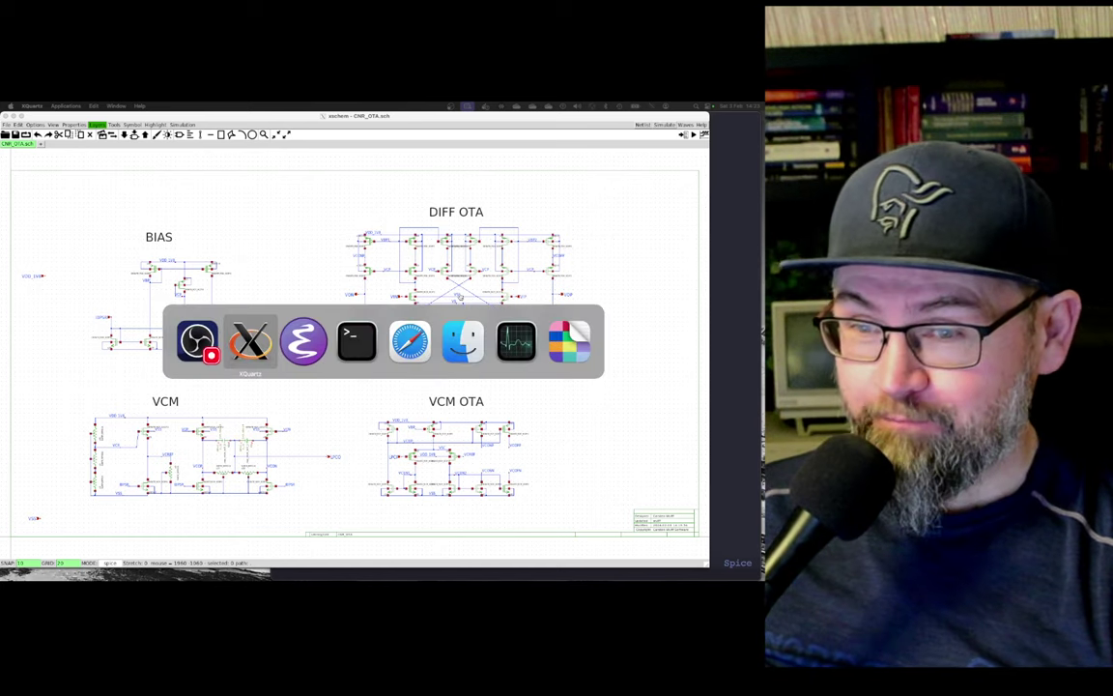
key("super+Tab")
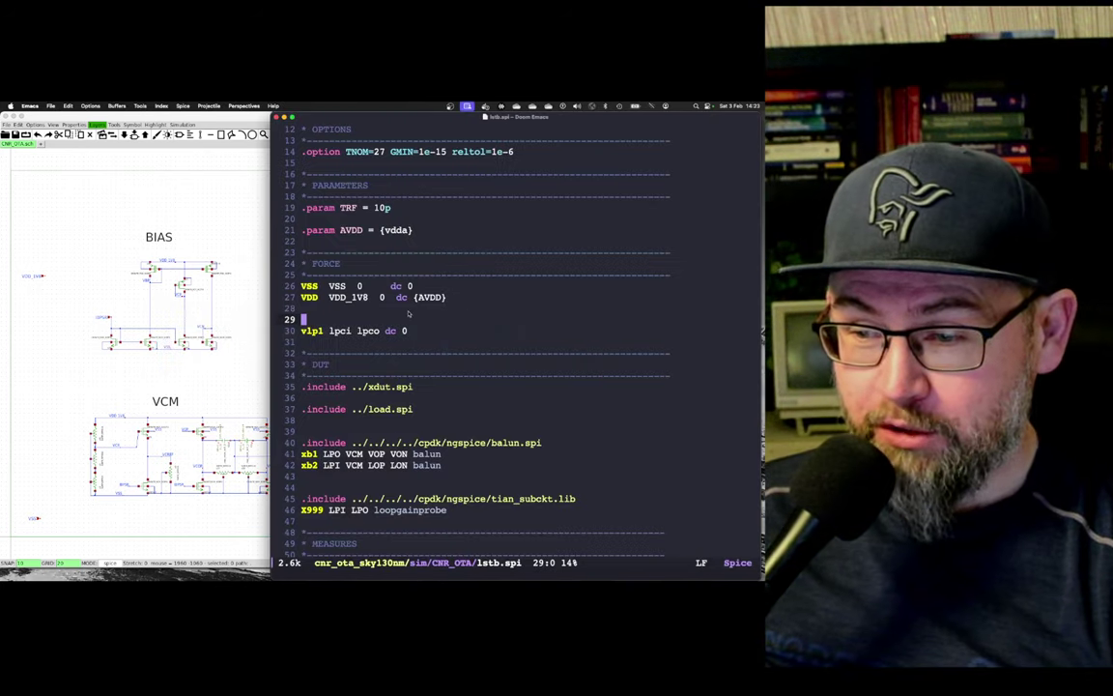
scroll(408, 313, "down", 2)
key("super+Tab")
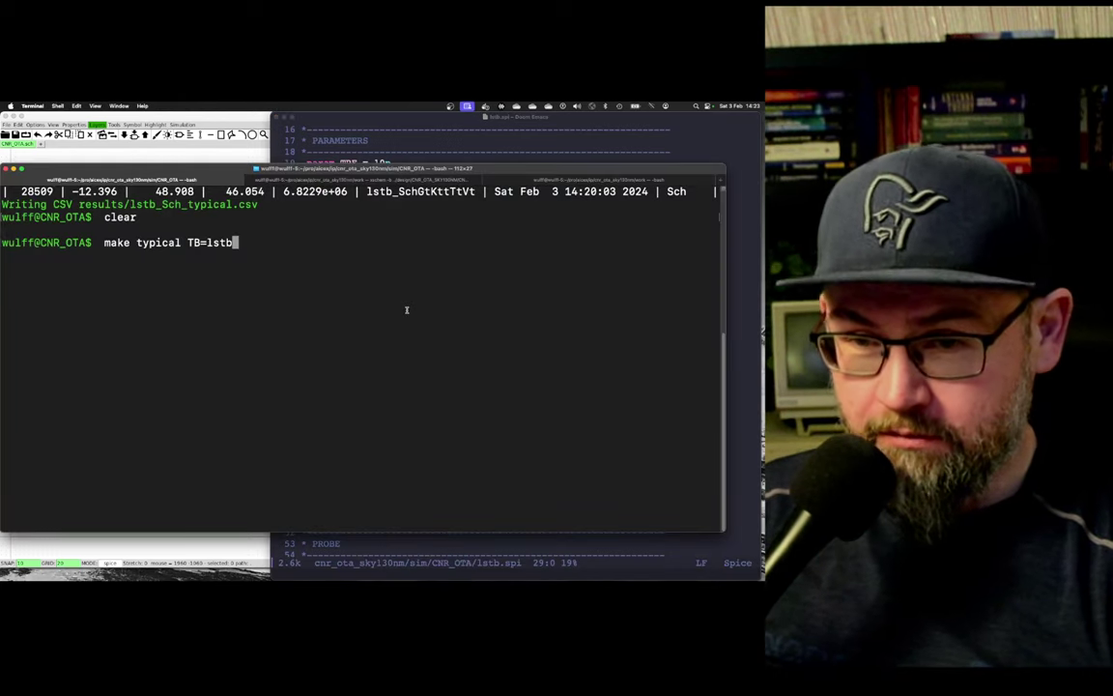
key("Return")
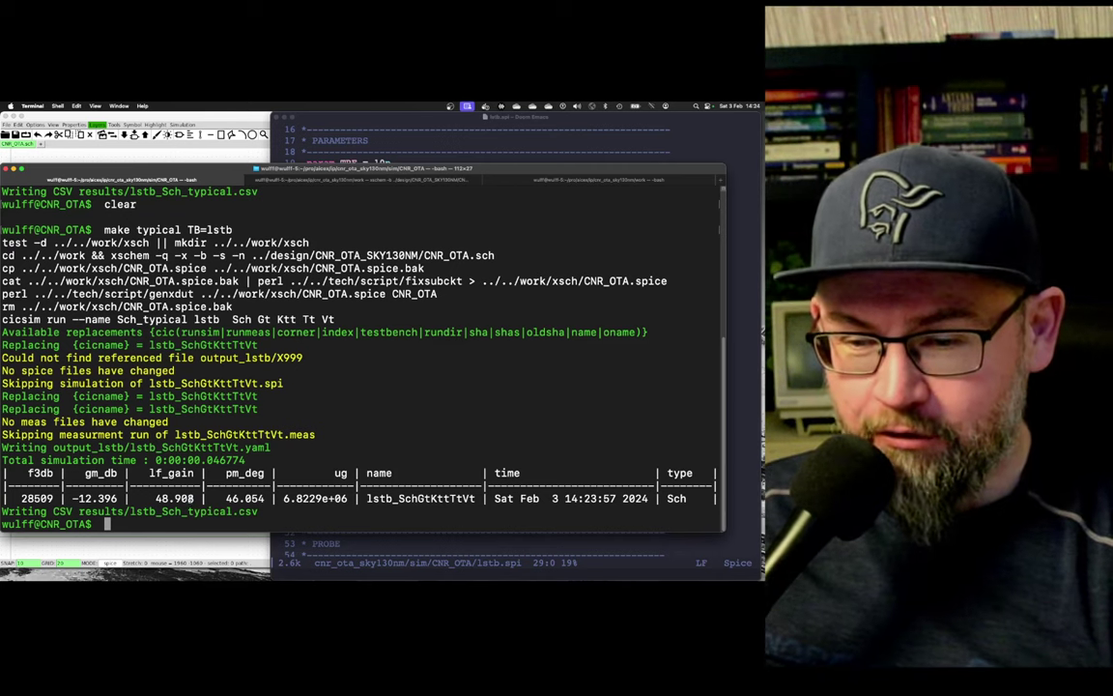
double_click(189, 498)
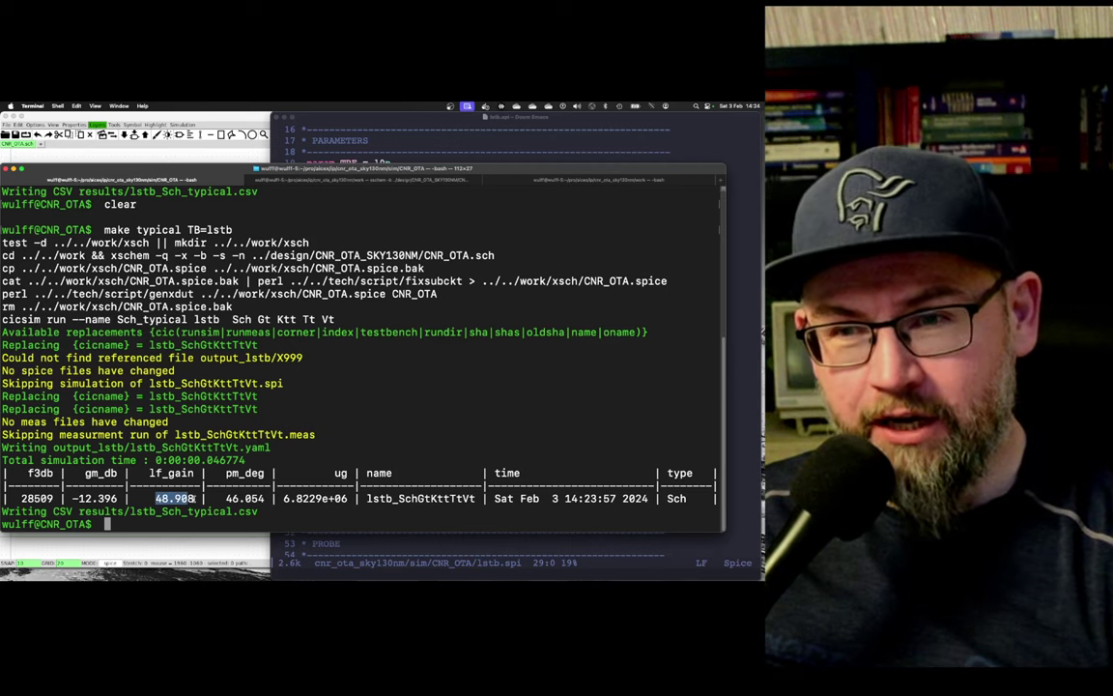
- Return to the CNR_OTA schematic in xschem and examine the input transistors and cascodes of the DIFF OTA
left_click(268, 116)
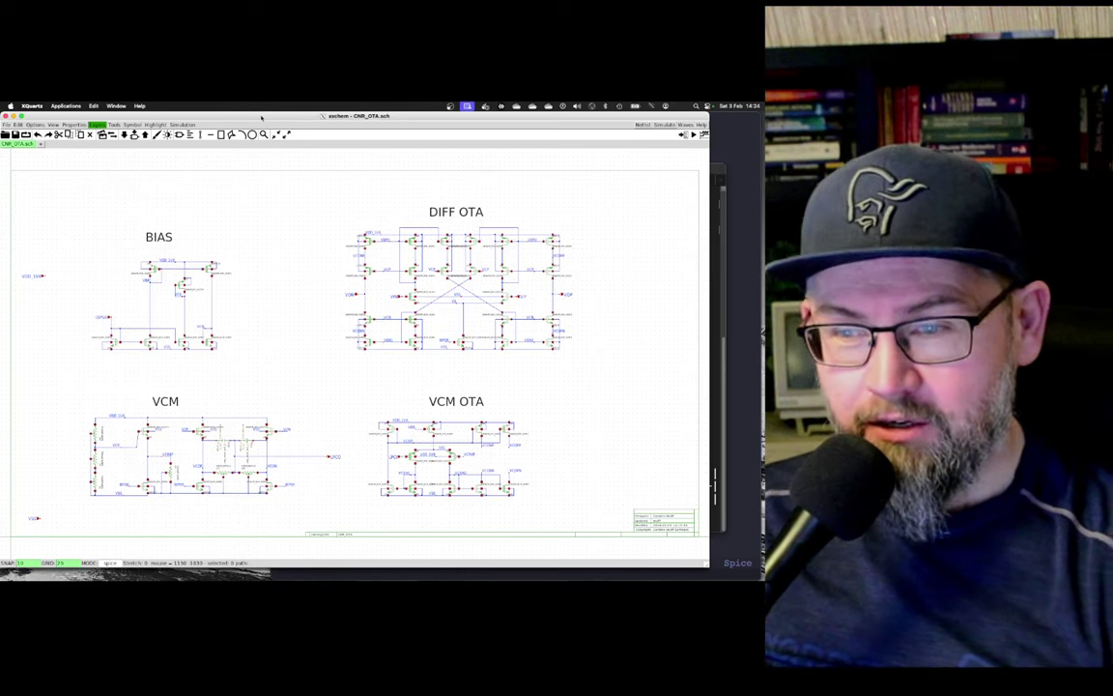
scroll(593, 321, "up", 2)
scroll(451, 304, "up", 3)
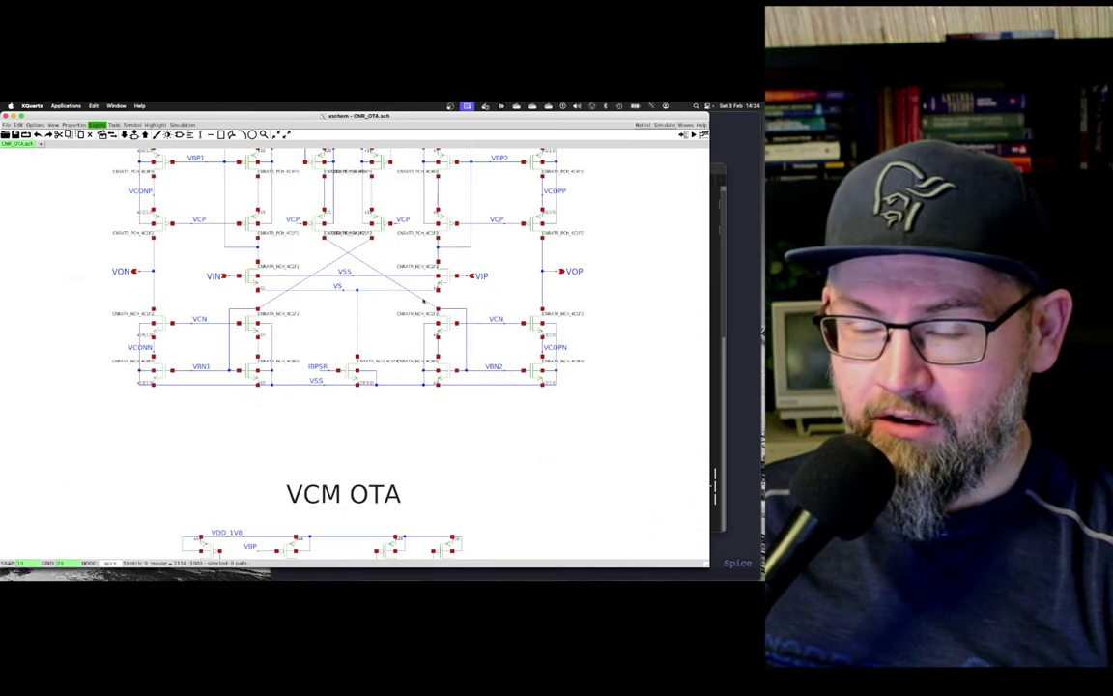
scroll(357, 300, "down", 1)
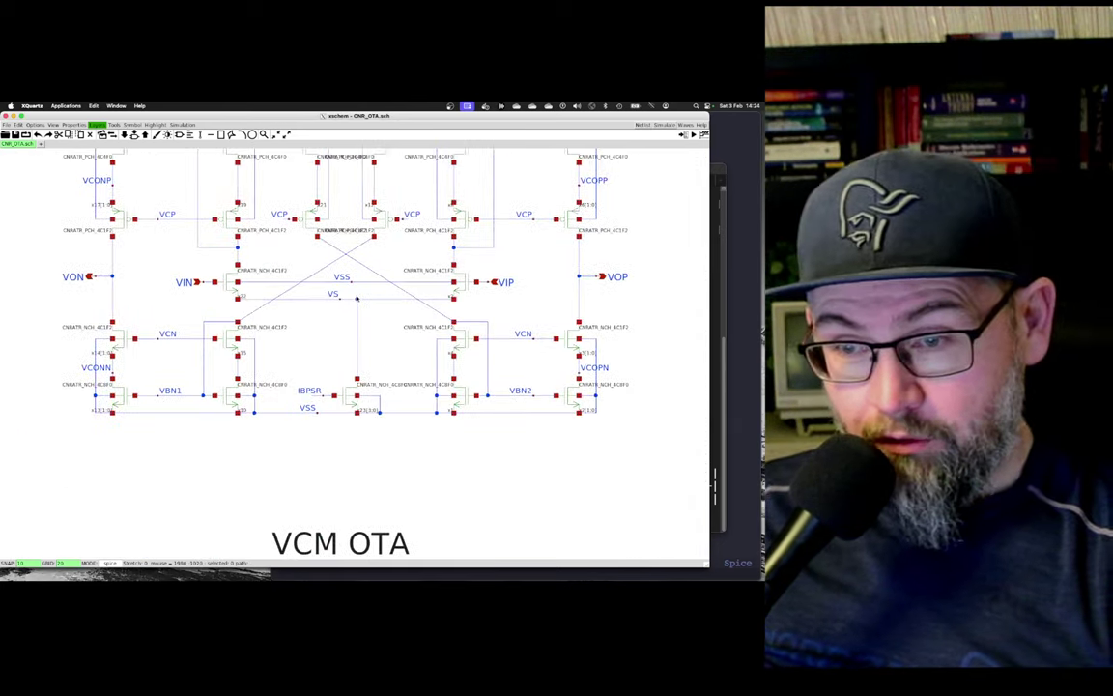
scroll(357, 301, "up", 2)
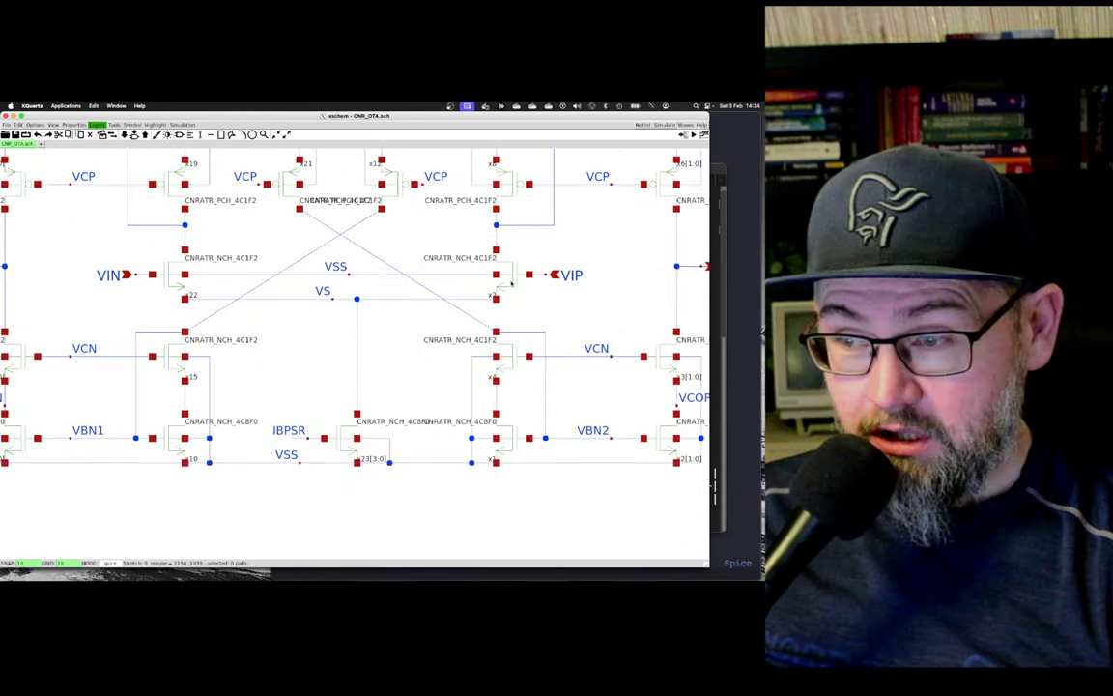
key("ctrl+z")
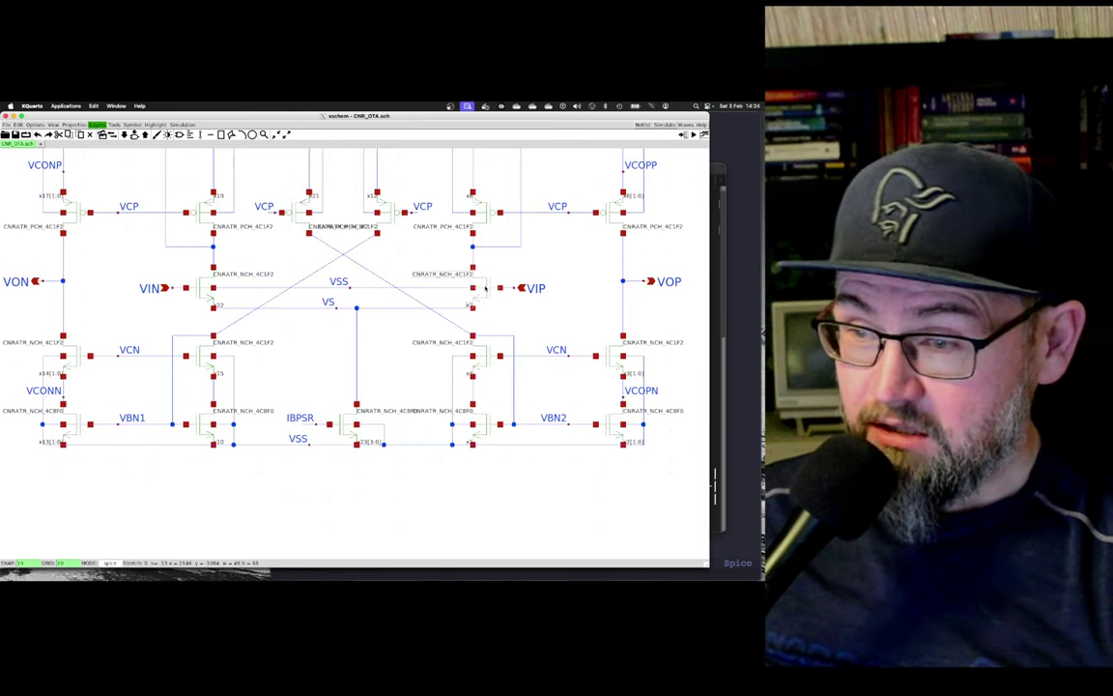
- Switch to Safari, open the cnr_atr_sky130nm repository on GitHub, and open its linked documentation site
key("super+space")
type("saf")
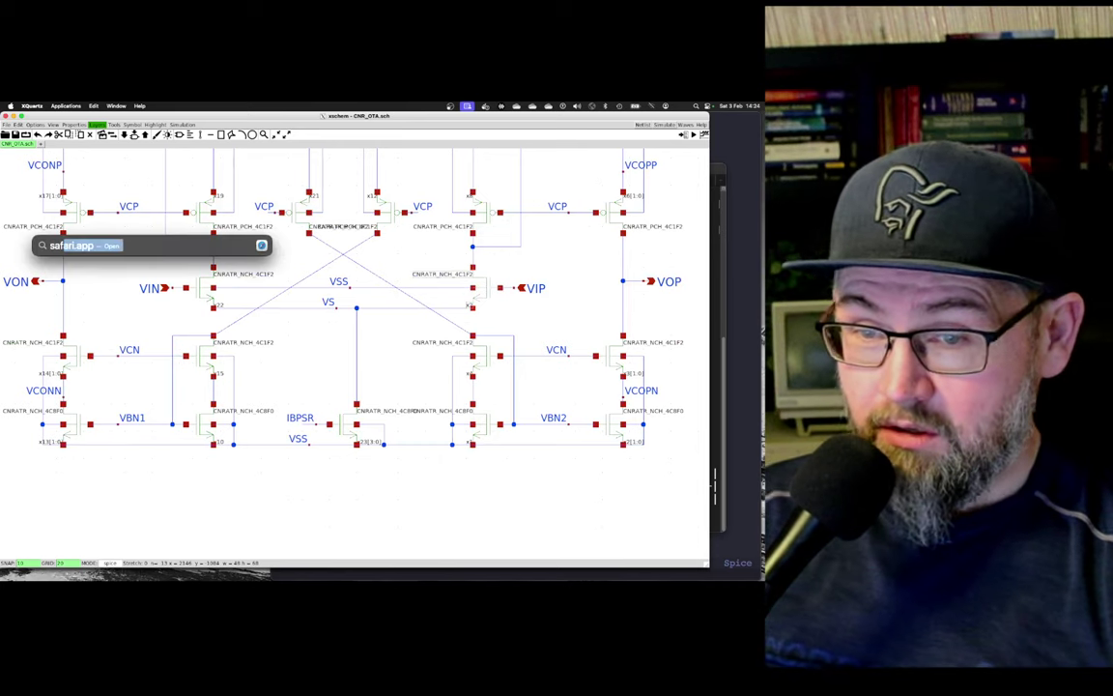
key("Return")
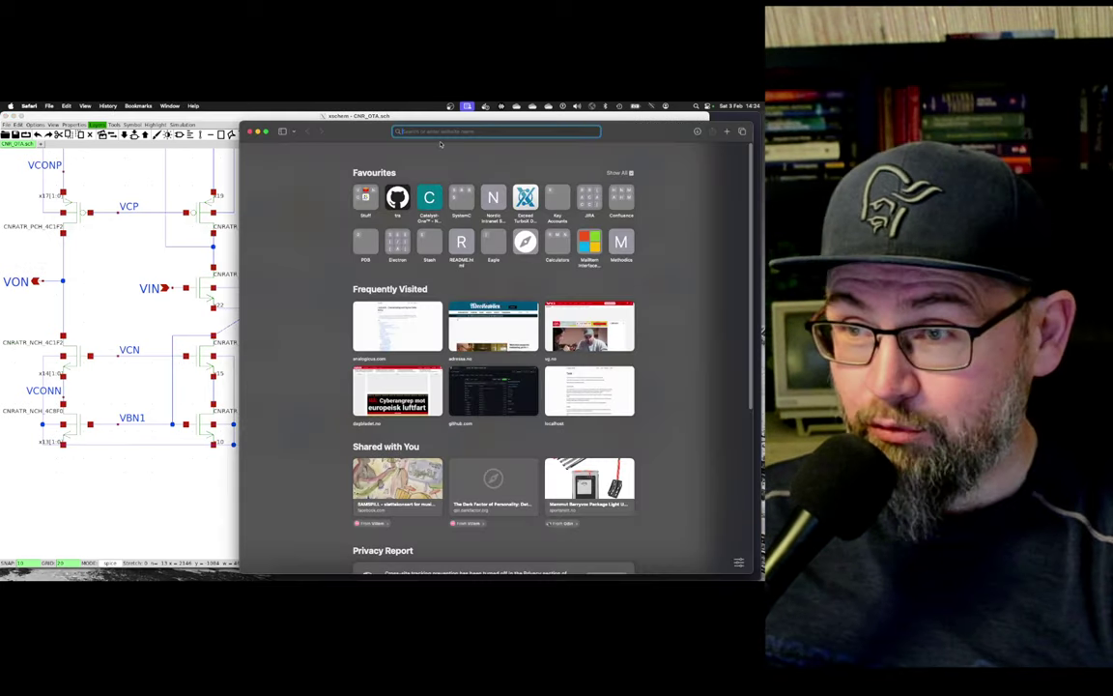
type("cnr_atr_sky130nm/sim at main · wulffe")
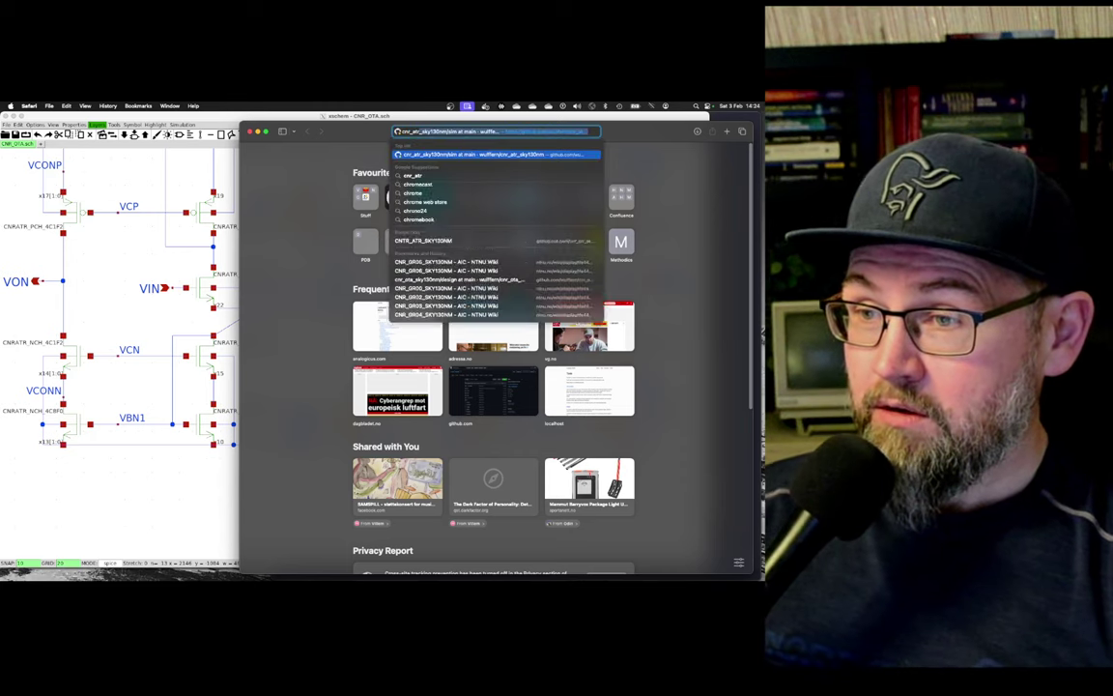
key("Return")
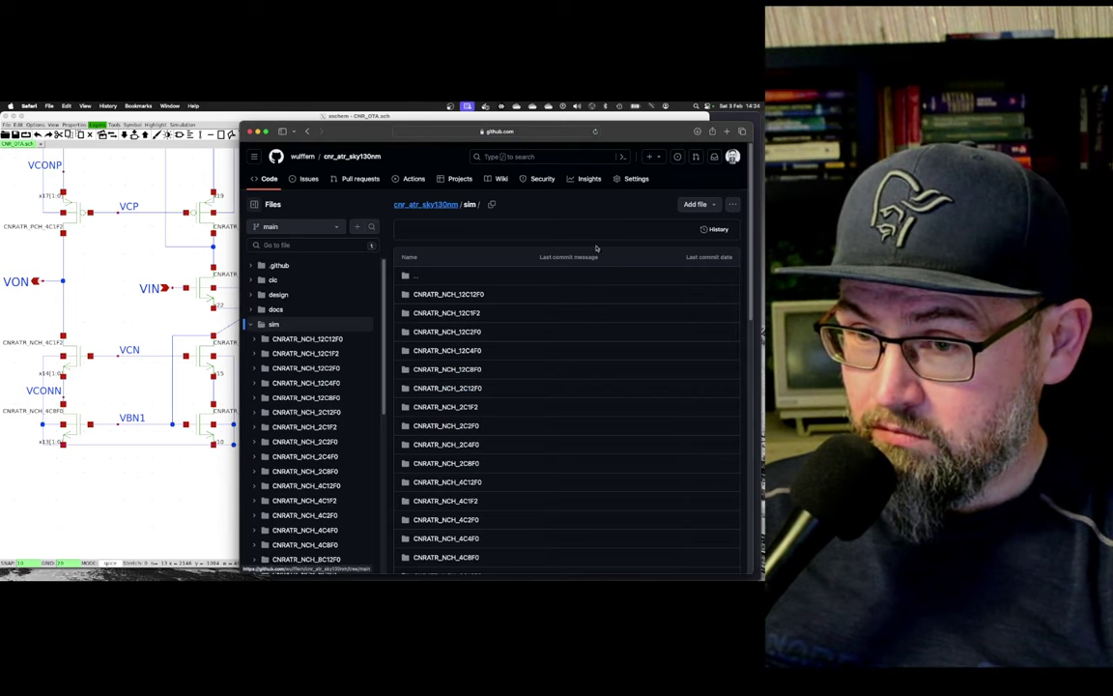
left_click(417, 205)
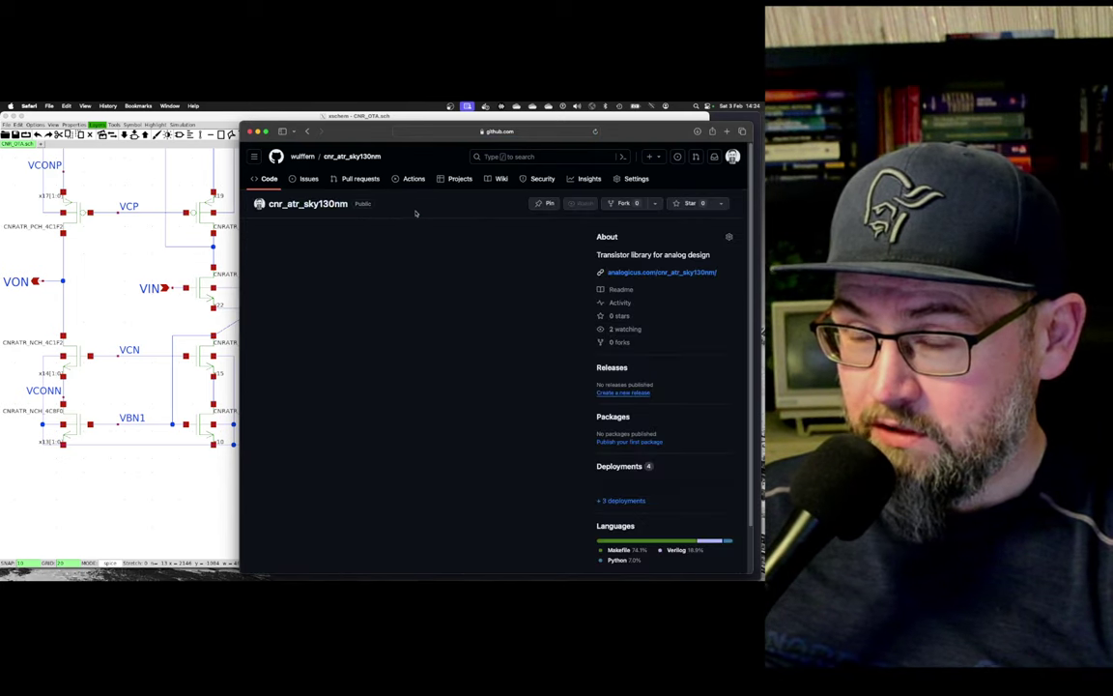
left_click(674, 273)
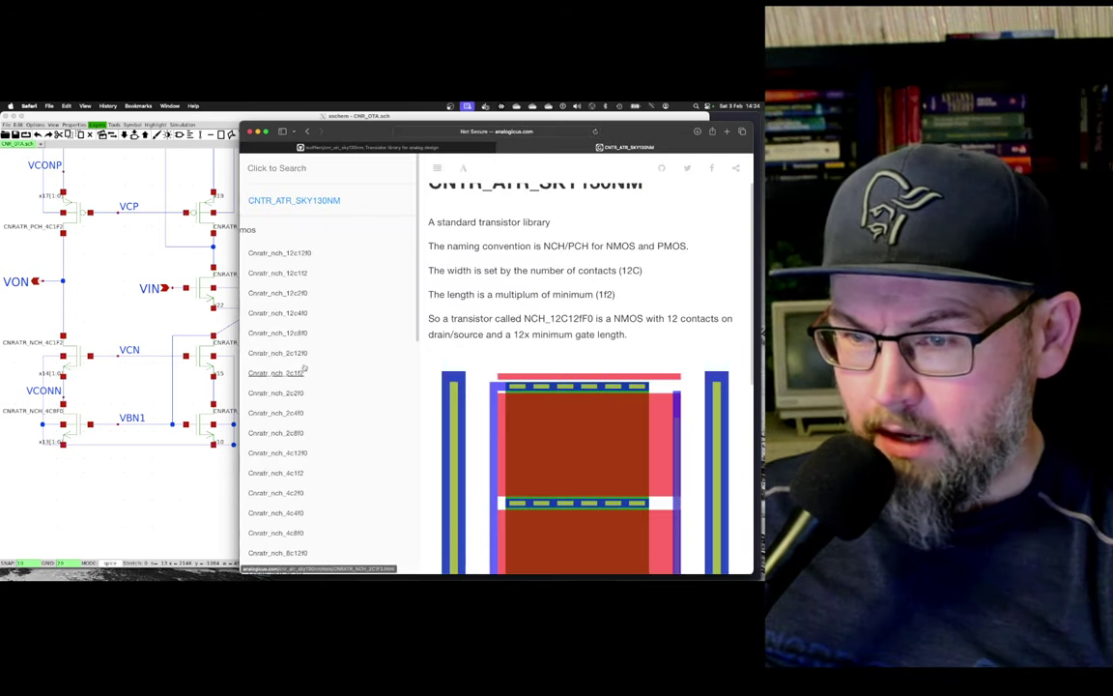
- Check the VIN input transistor's type in the schematic, then open the Cnratr_nch_4c1f2 documentation page and widen the browser window
left_click(226, 277)
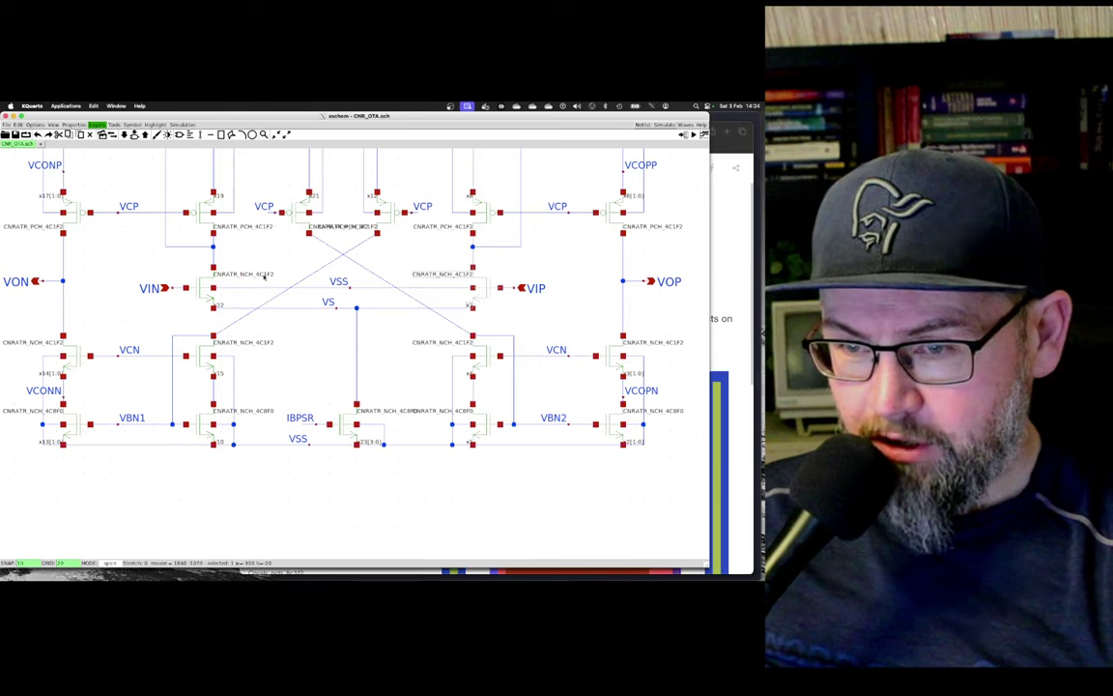
key("super+Tab")
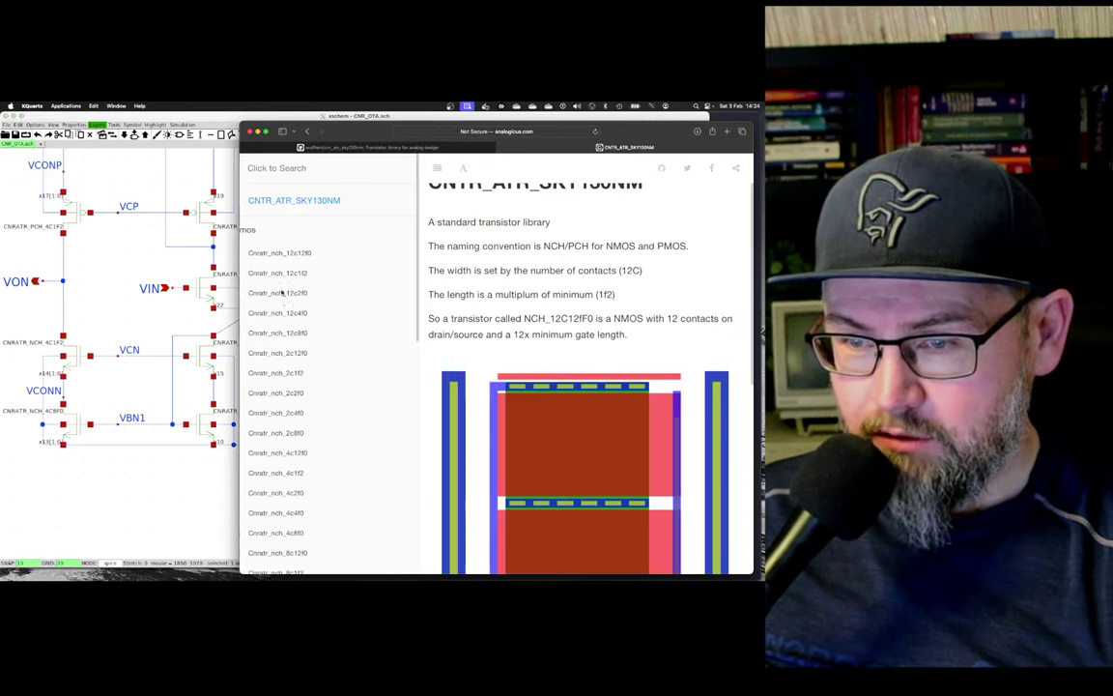
scroll(328, 349, "down", 5)
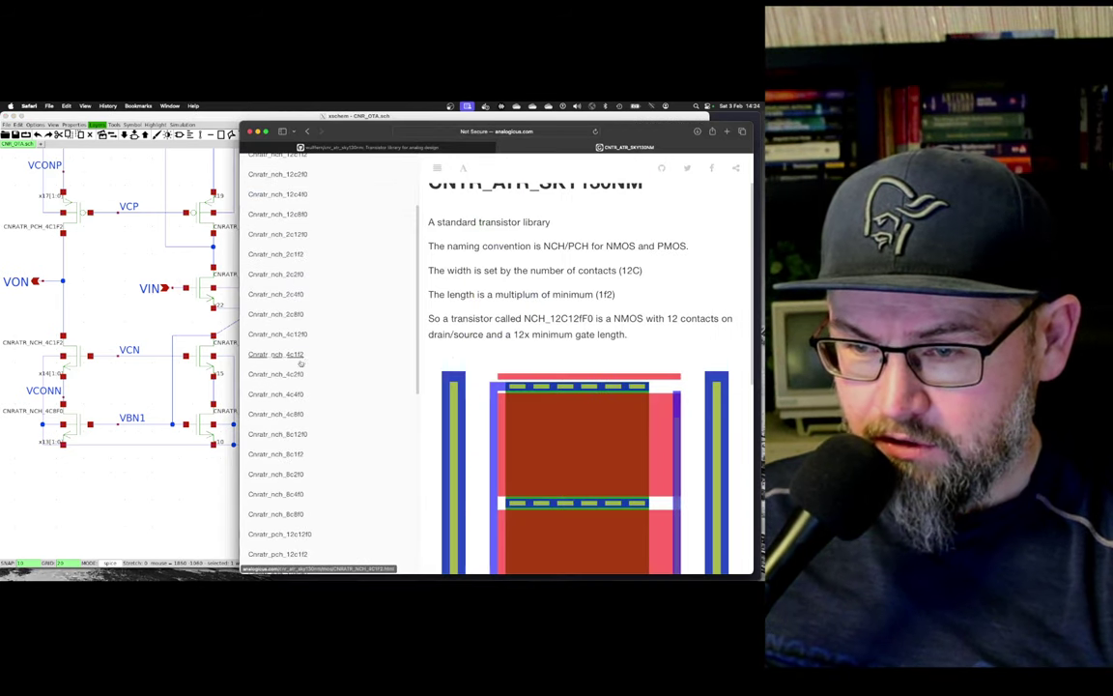
left_click(298, 355)
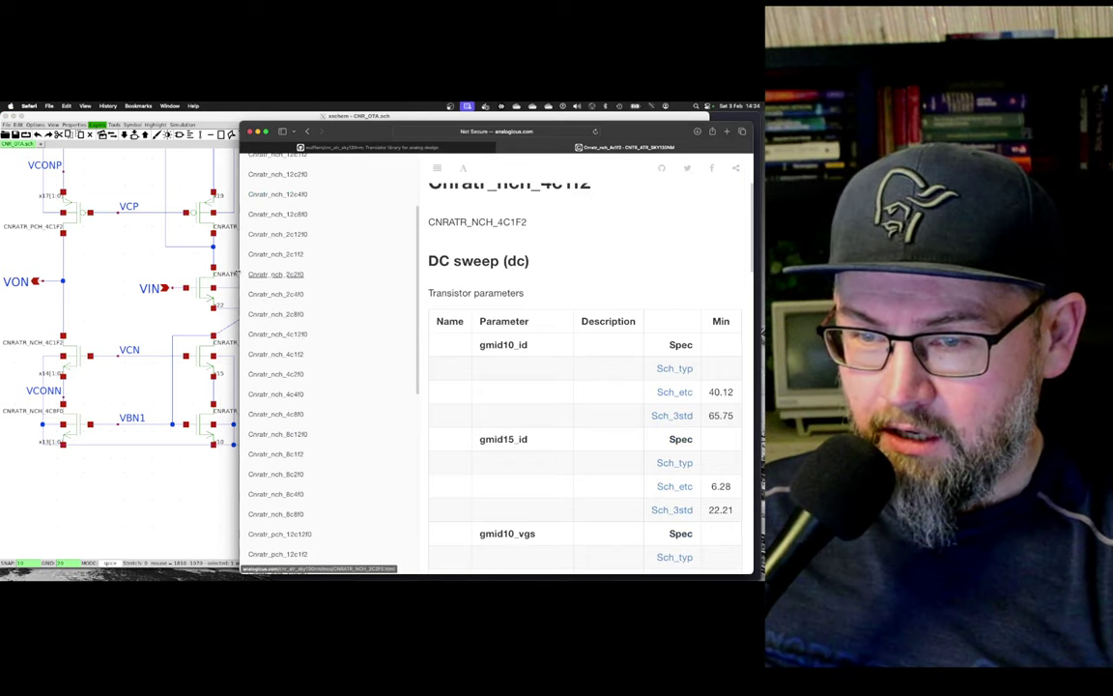
left_click_drag(241, 290, 29, 244)
- Look through the DC sweep table of Cnratr_nch_4c1f2 for its drain current, voltage and gmrds parameters
scroll(509, 353, "down", 5)
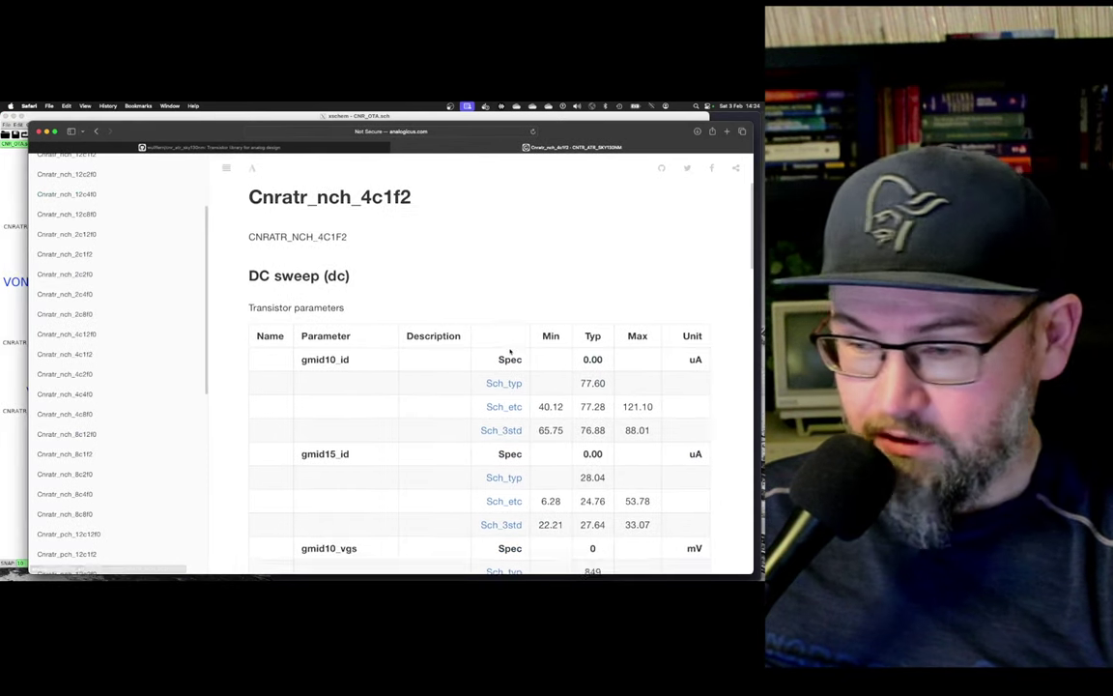
scroll(509, 352, "down", 15)
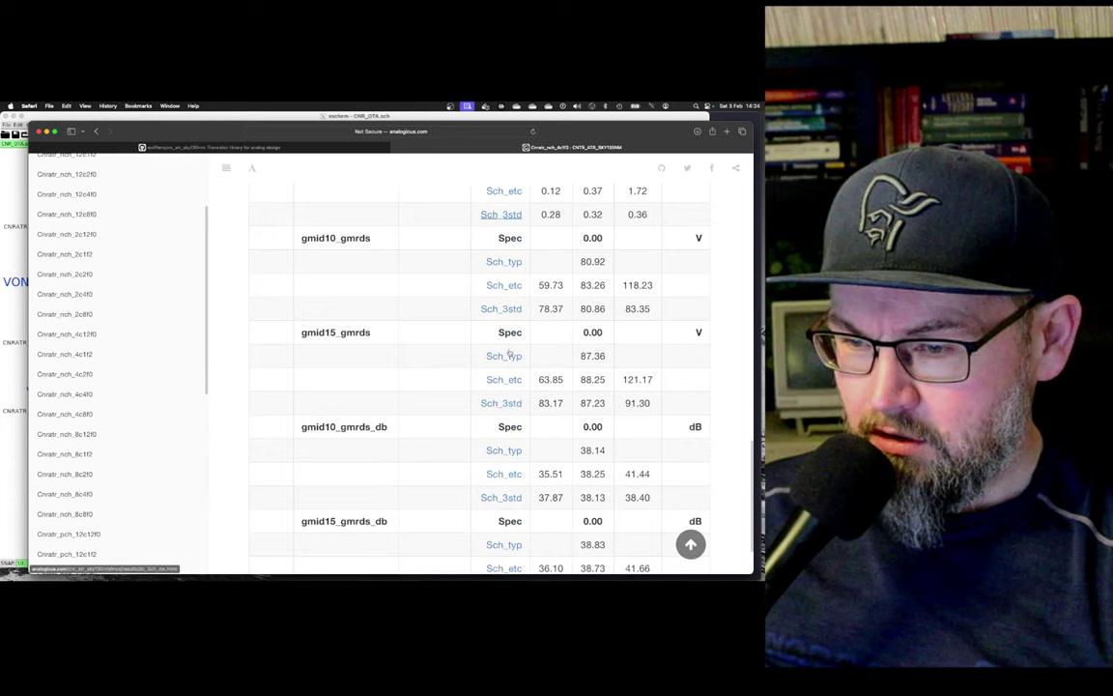
scroll(509, 353, "down", 1)
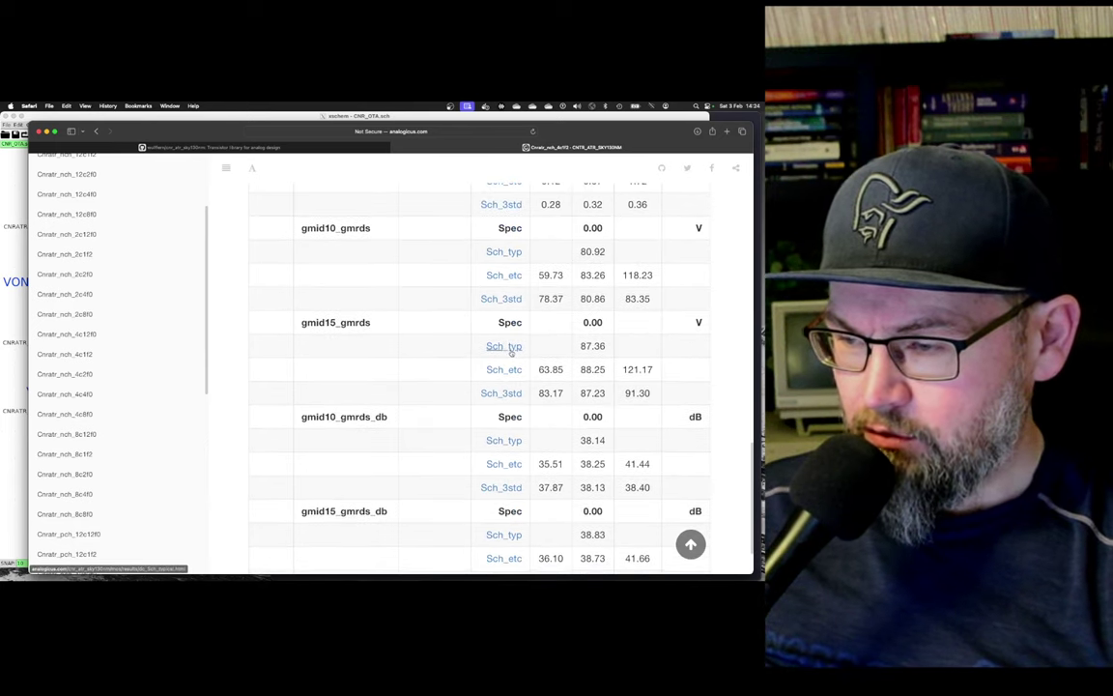
scroll(510, 353, "up", 15)
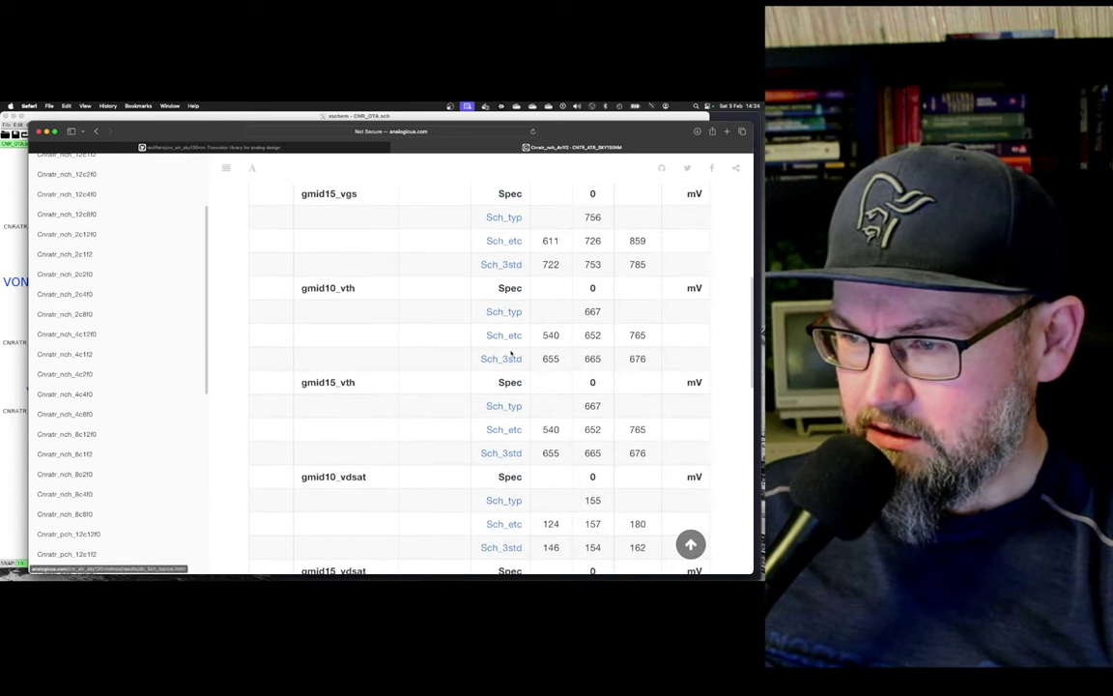
scroll(511, 355, "up", 6)
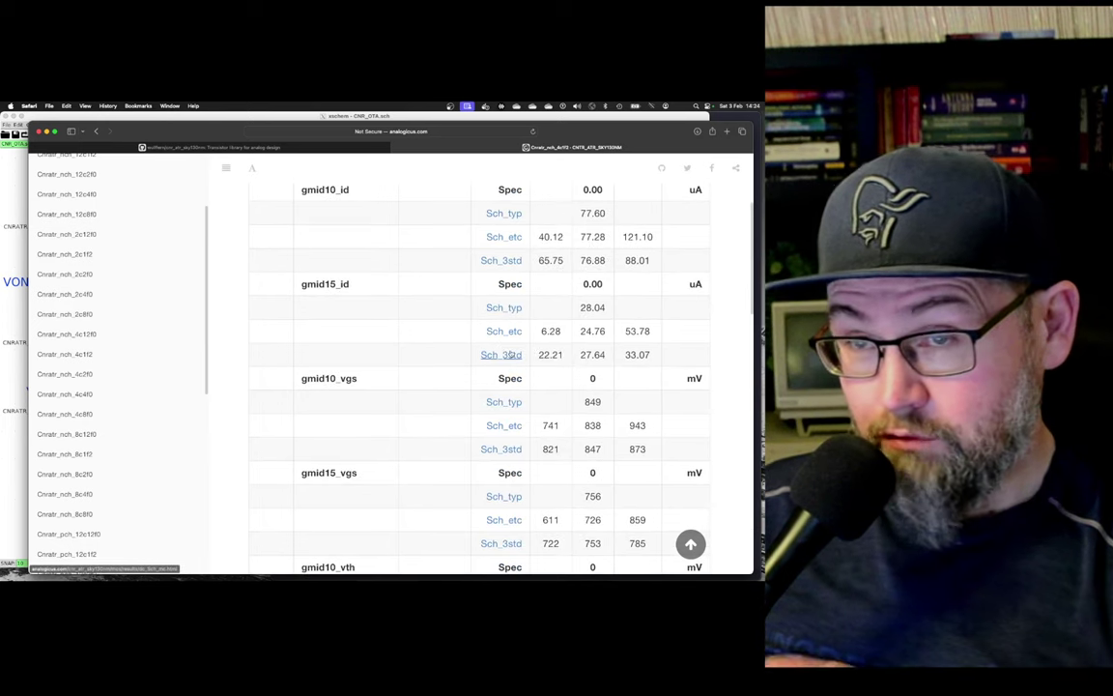
scroll(510, 355, "up", 1)
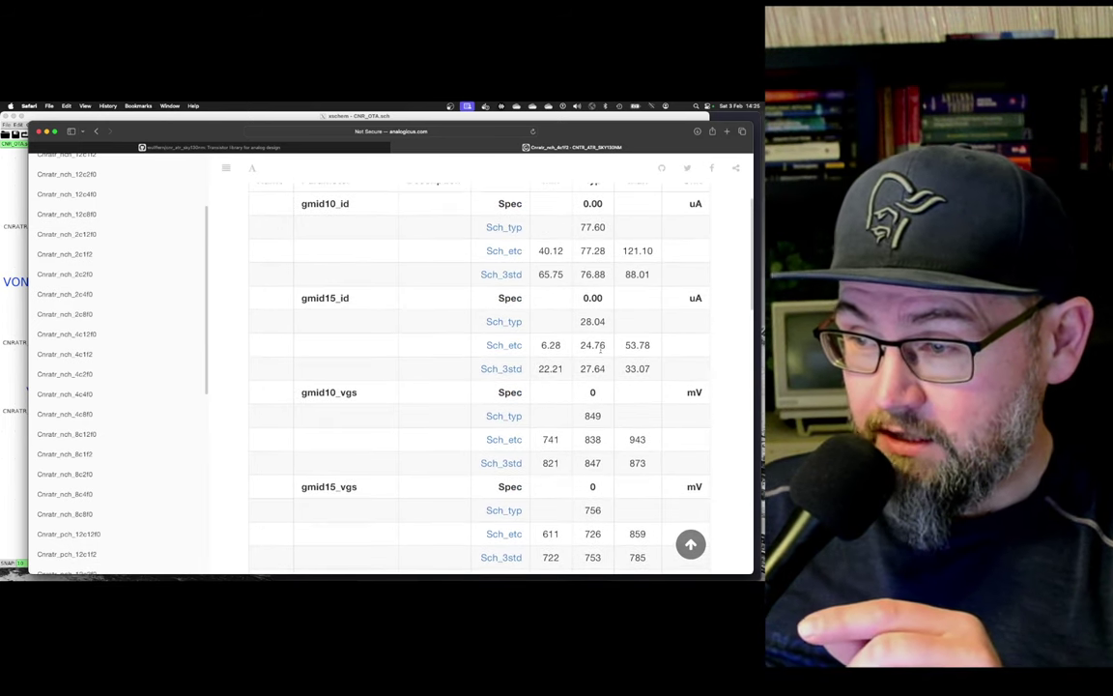
- Highlight the typical Sch_etc values of gmid15_id, gmid10_gmrds and gmid15_gmrds in the DC sweep table
double_click(593, 345)
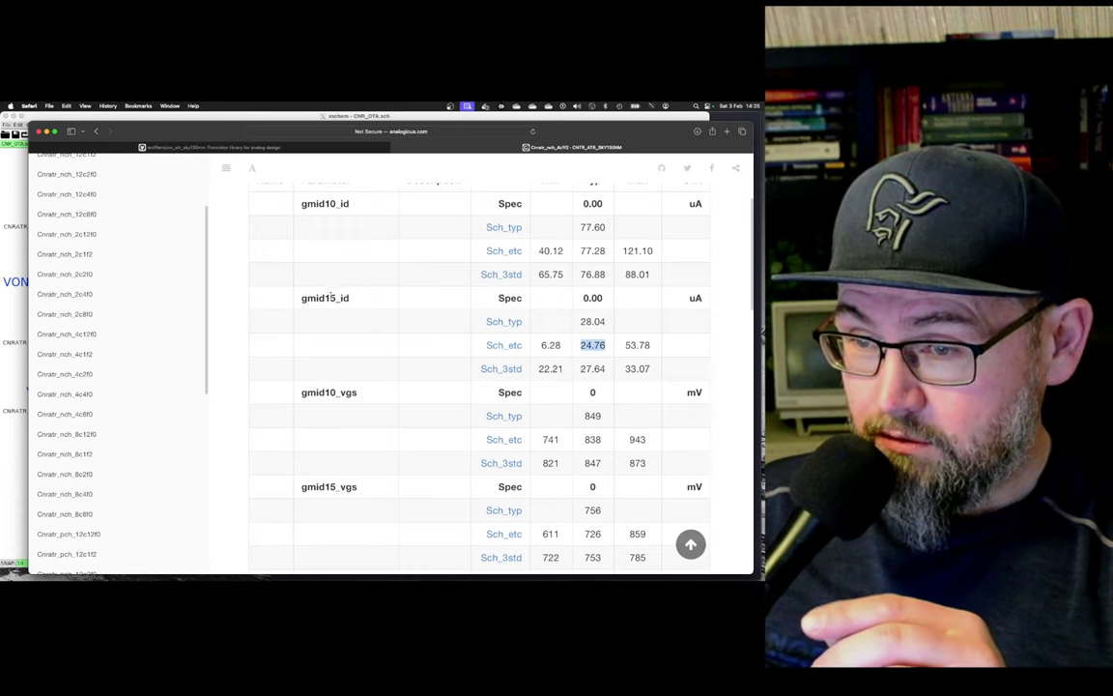
scroll(456, 325, "down", 5)
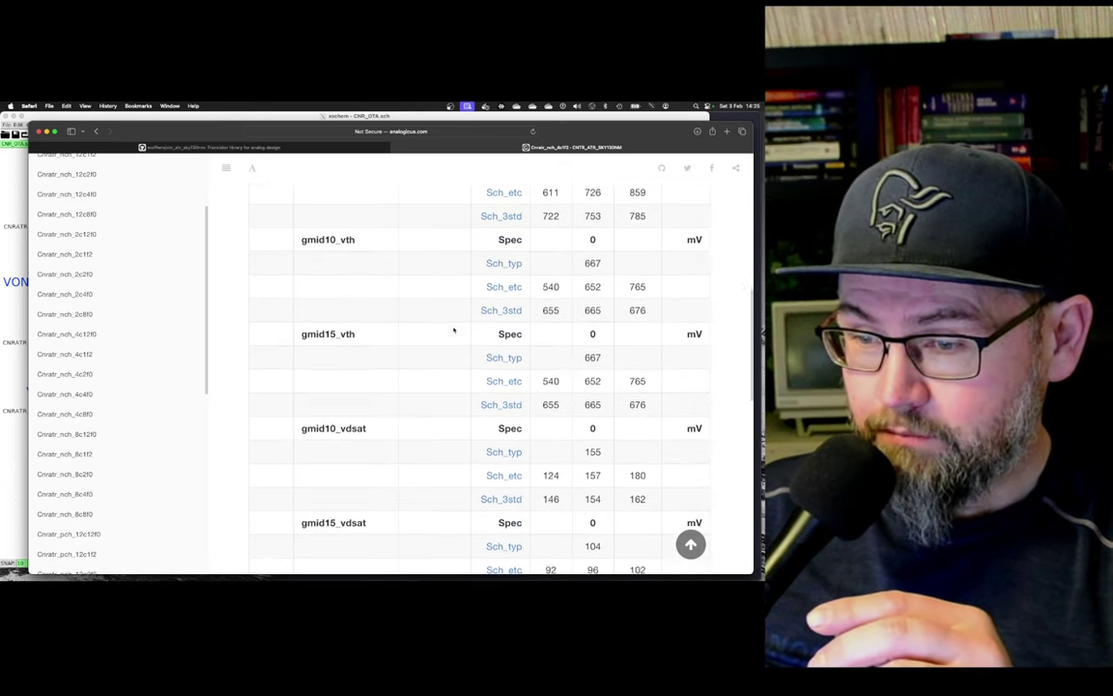
scroll(453, 331, "down", 7)
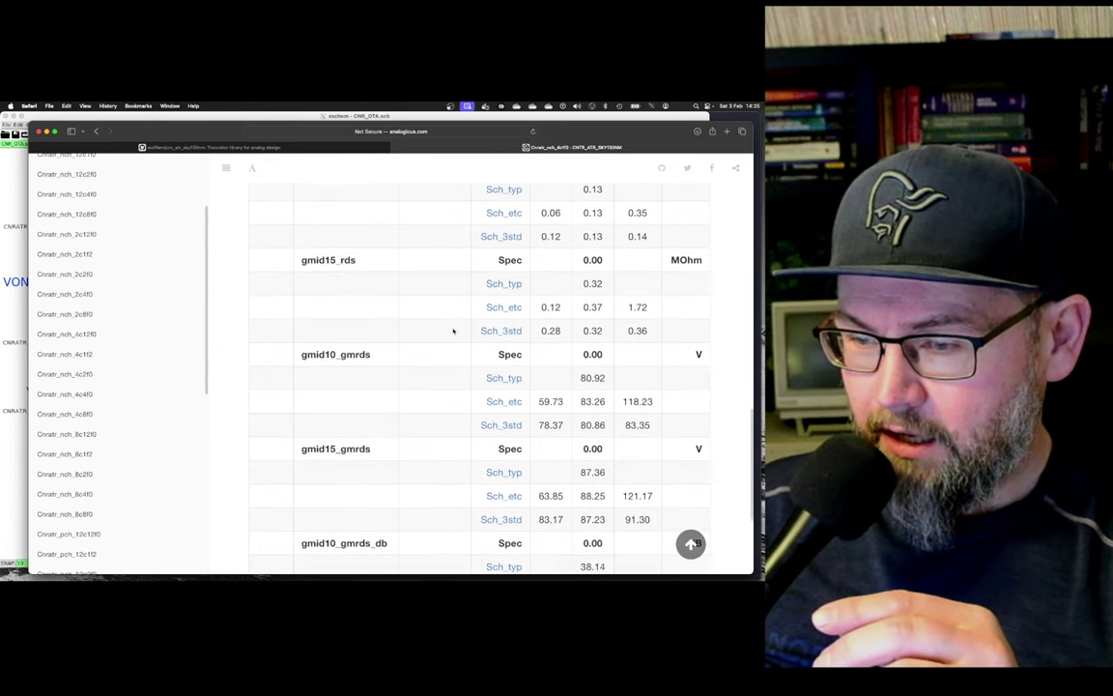
double_click(591, 401)
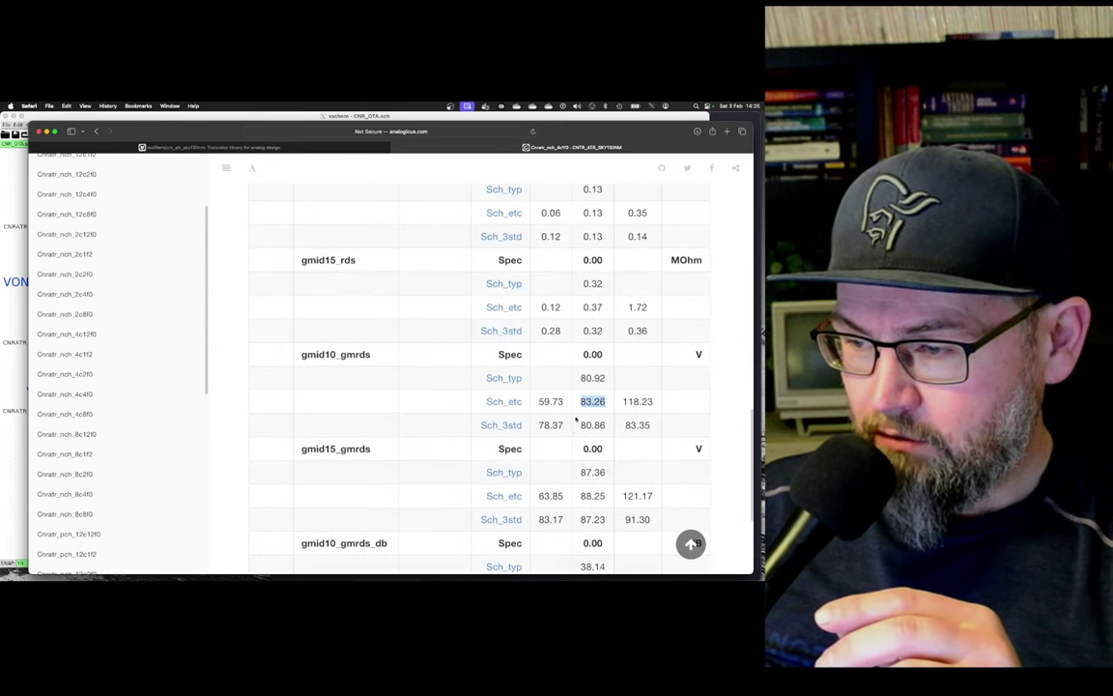
double_click(593, 496)
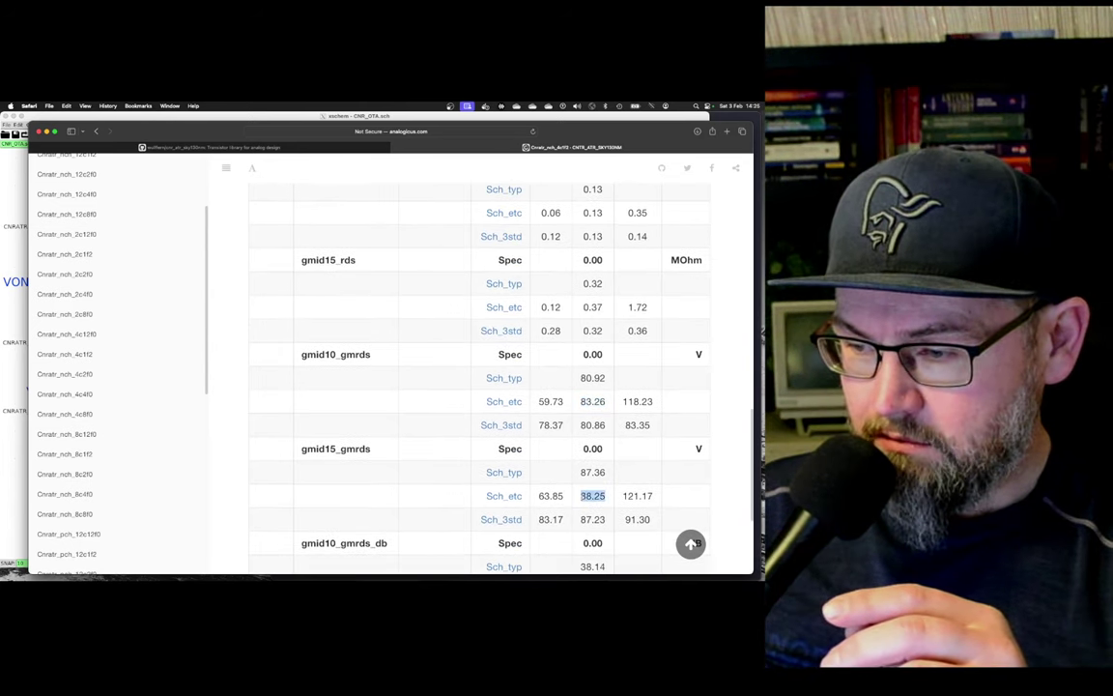
- Switch back to the xschem schematic, review the DIFF OTA's output branches, and fit the whole schematic in view
key("super+Tab")
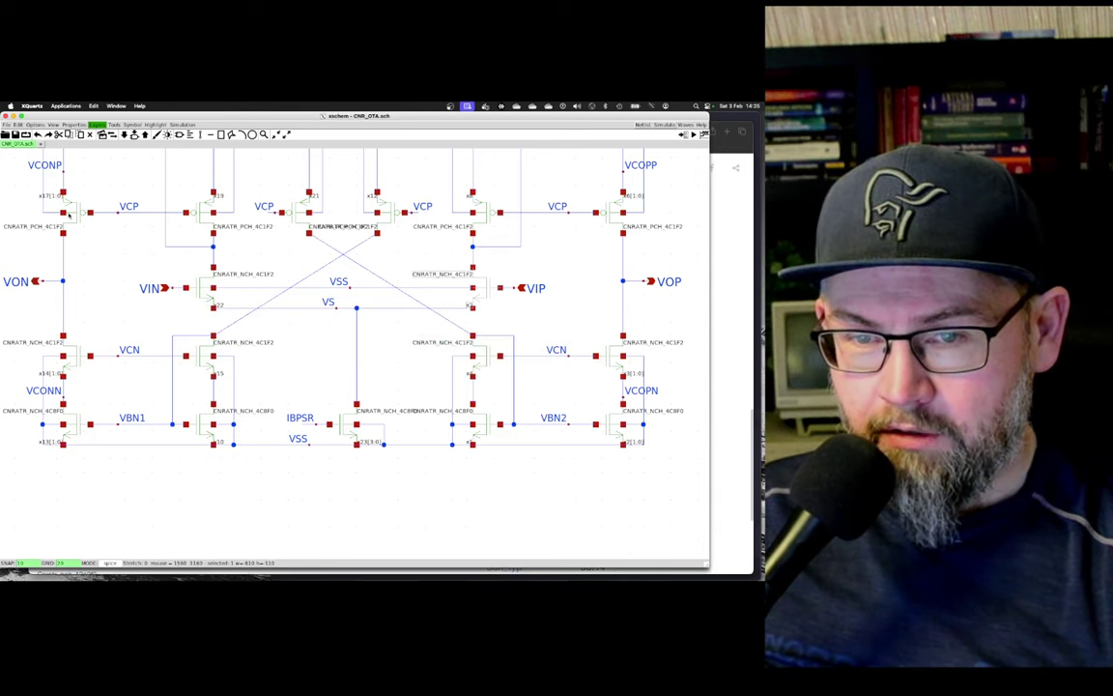
key("ctrl+z")
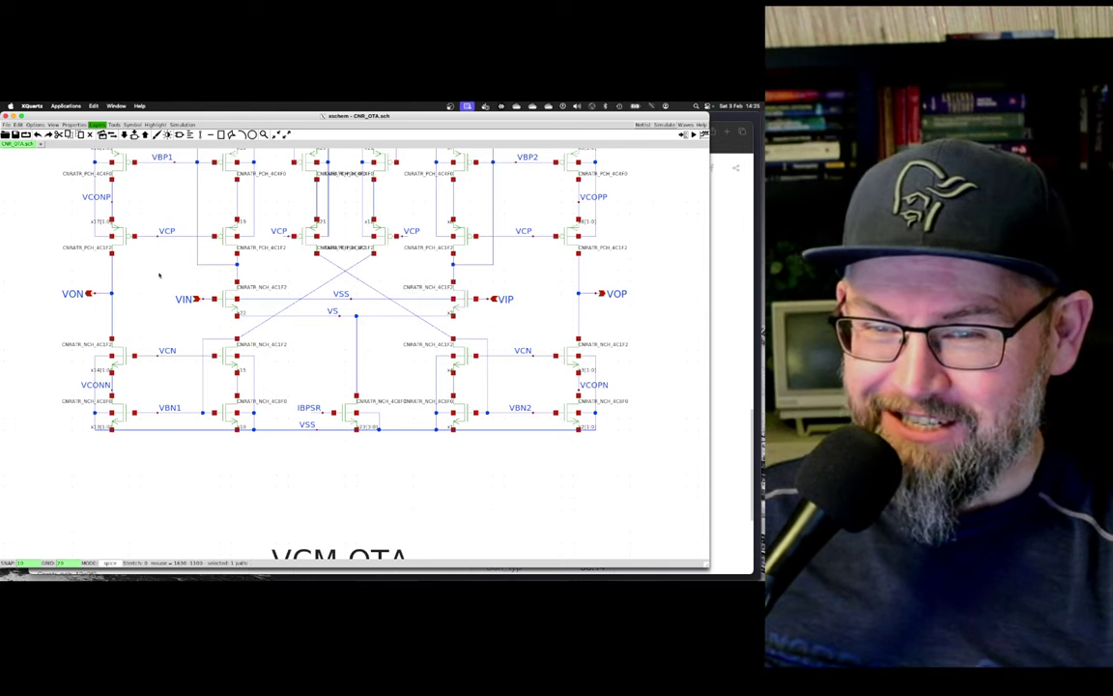
key("f")
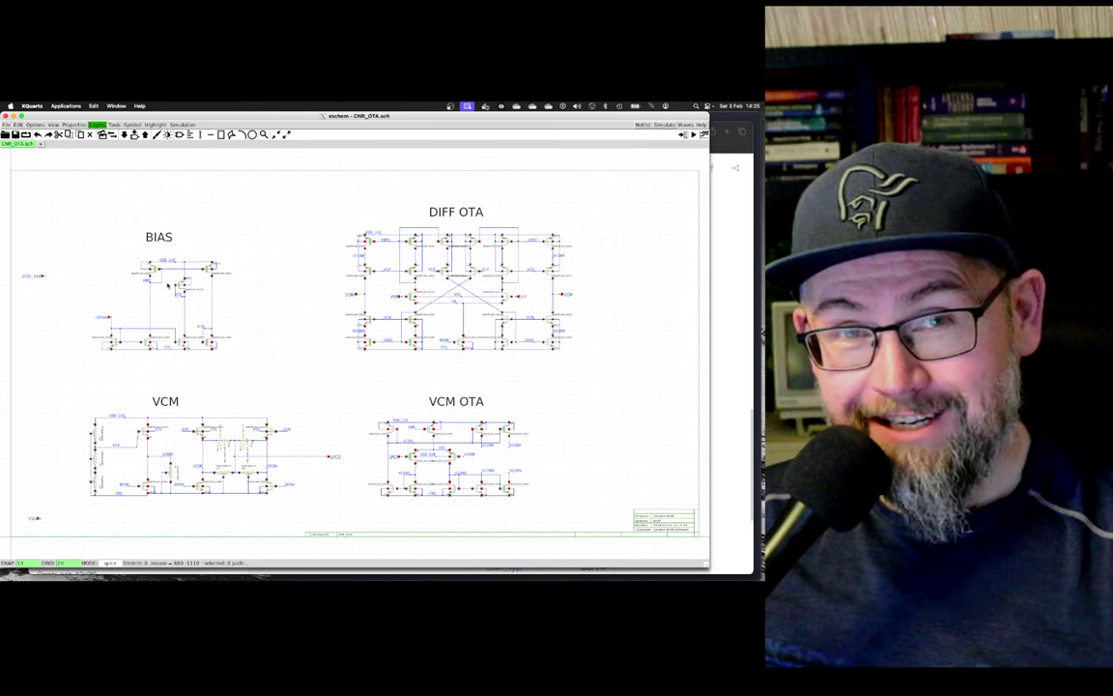
- Switch to Terminal and bring up the idle third shell session with a cleared screen
key("super+Tab")
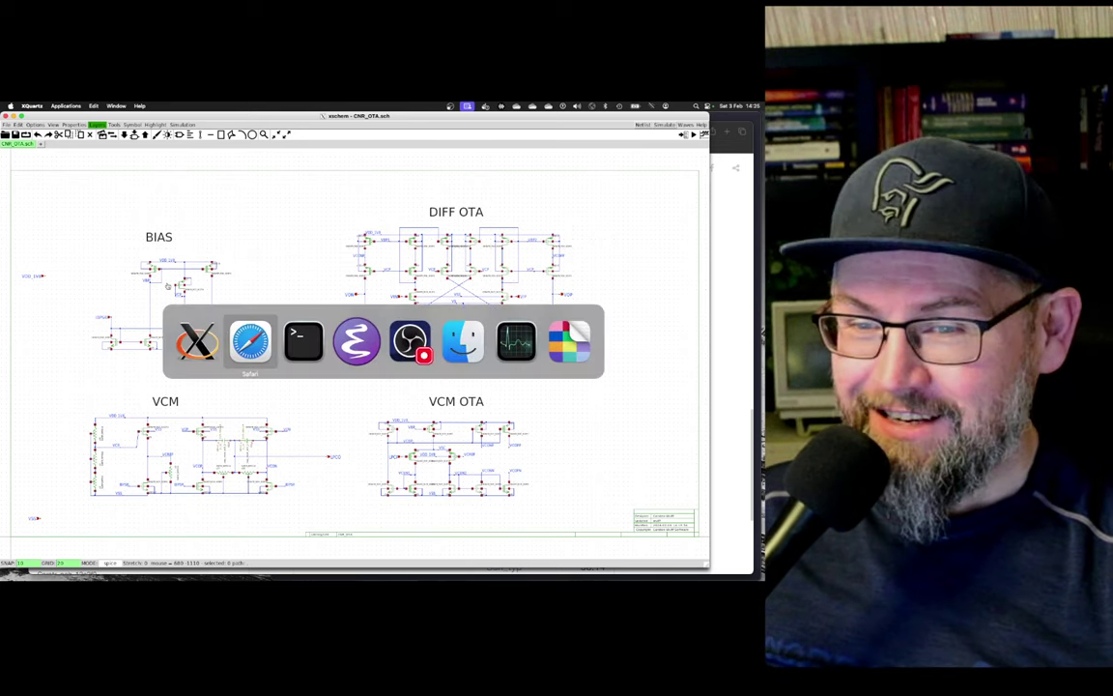
key("super+3")
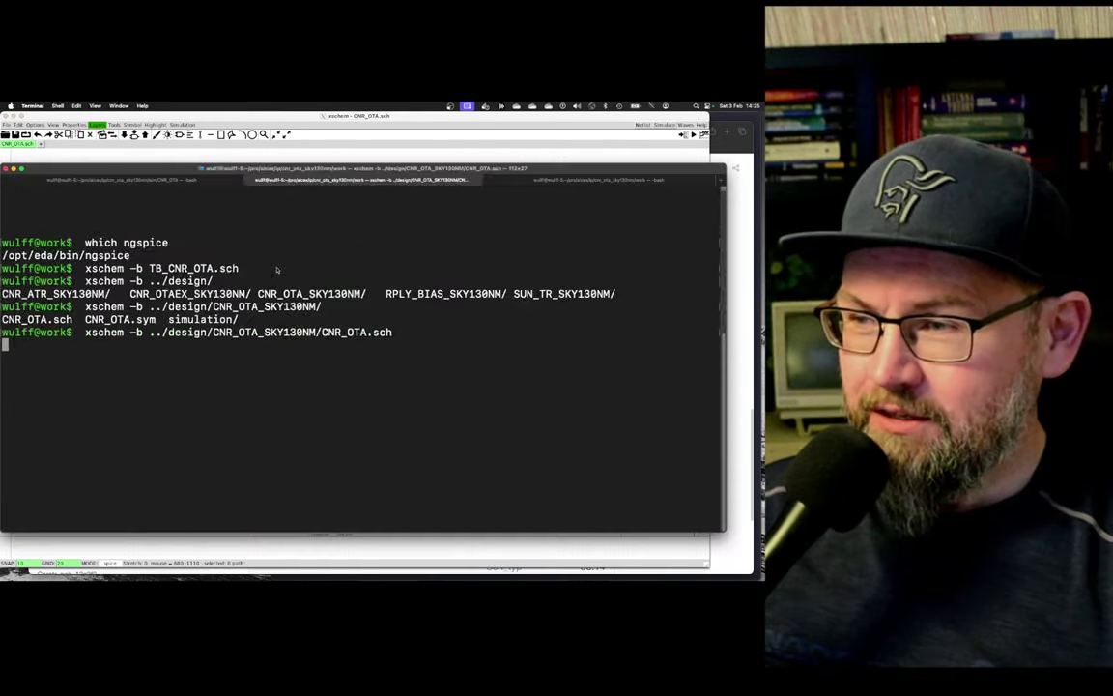
key("ctrl+l")
key("Up")
key("Up")
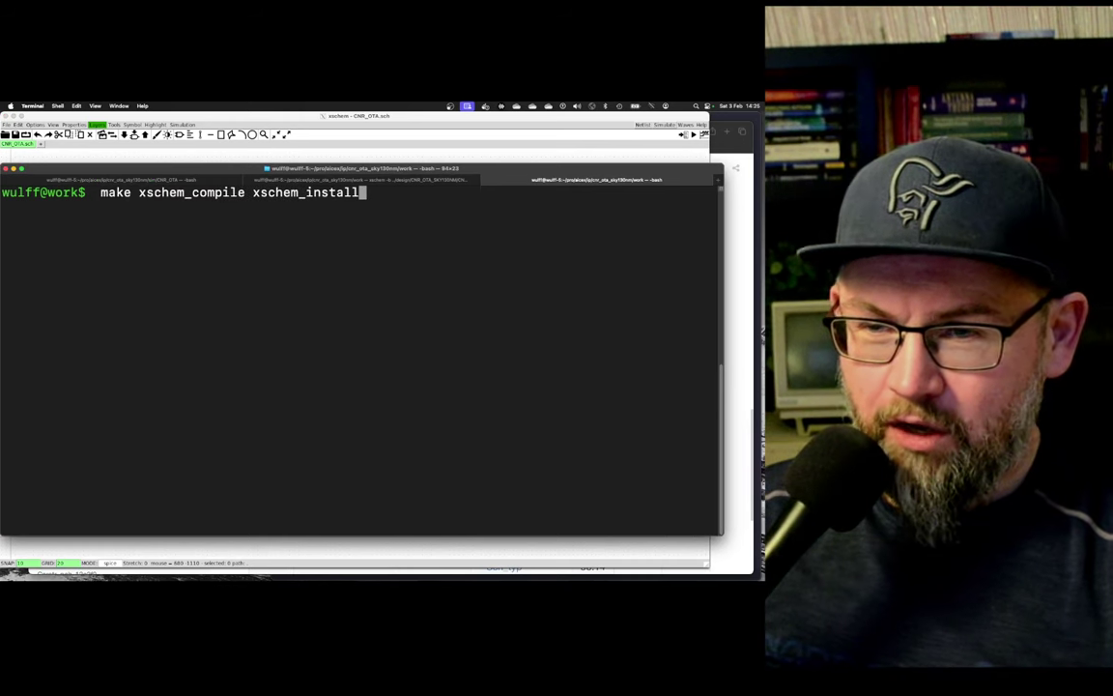
key("super+2")
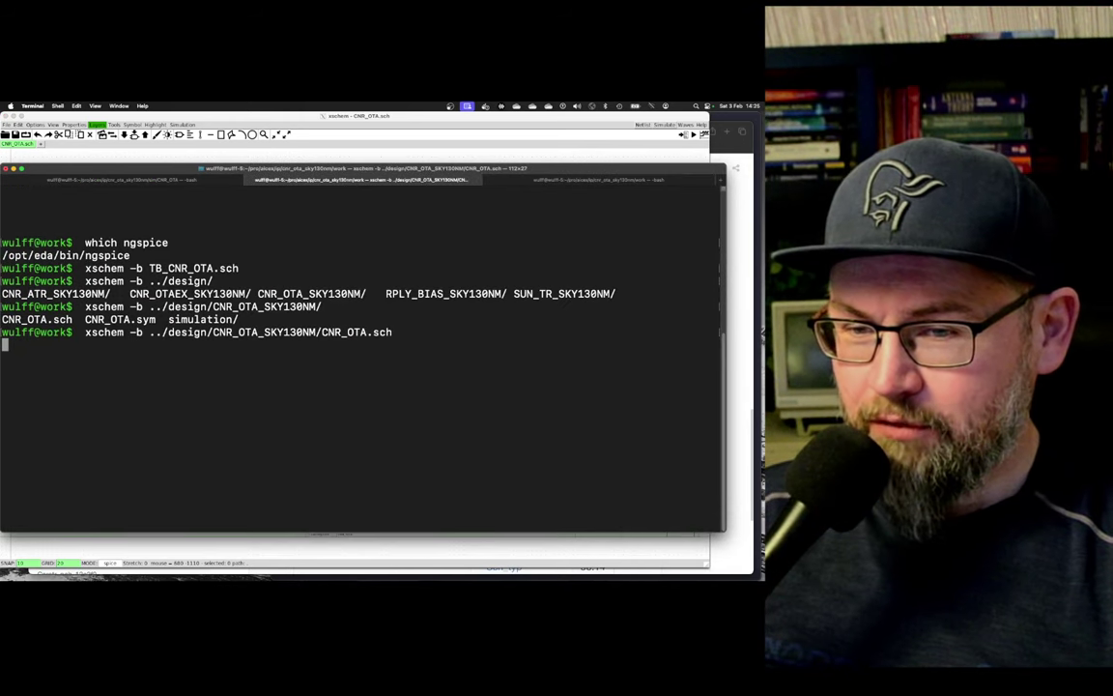
key("super+3")
- Discard the recalled command and launch the testbench schematic in the background with xschem -b TB_CNR_OTA.sch &
key("Down")
key("BackSpace")
key("BackSpace")
key("BackSpace")
key("BackSpace")
key("BackSpace")
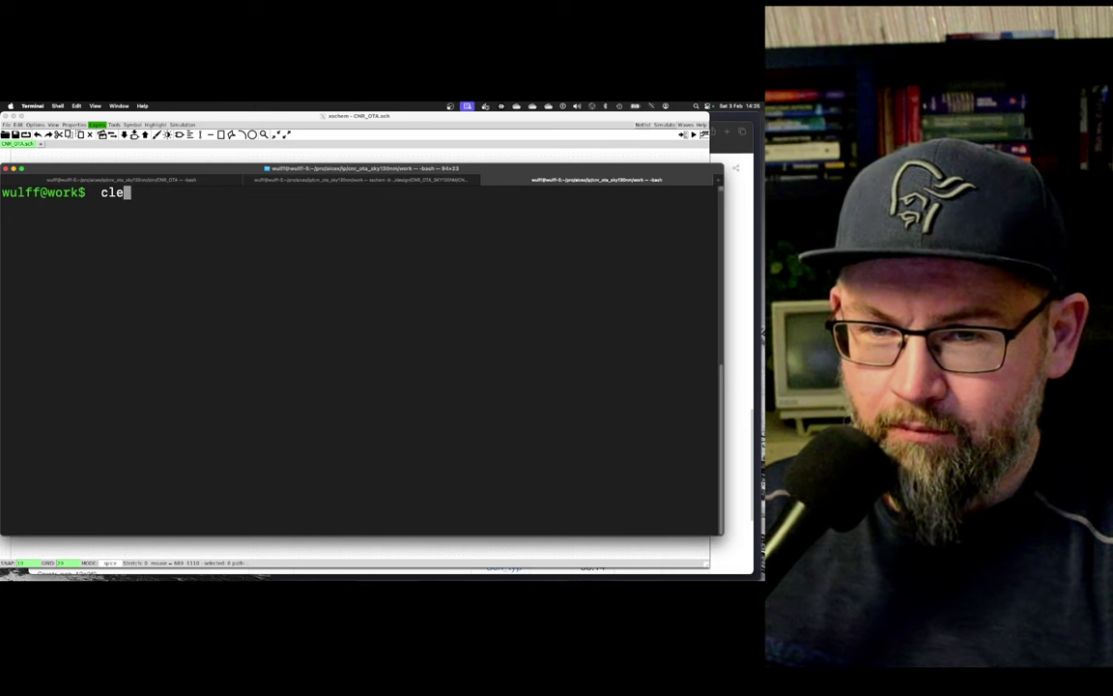
type("xschem ")
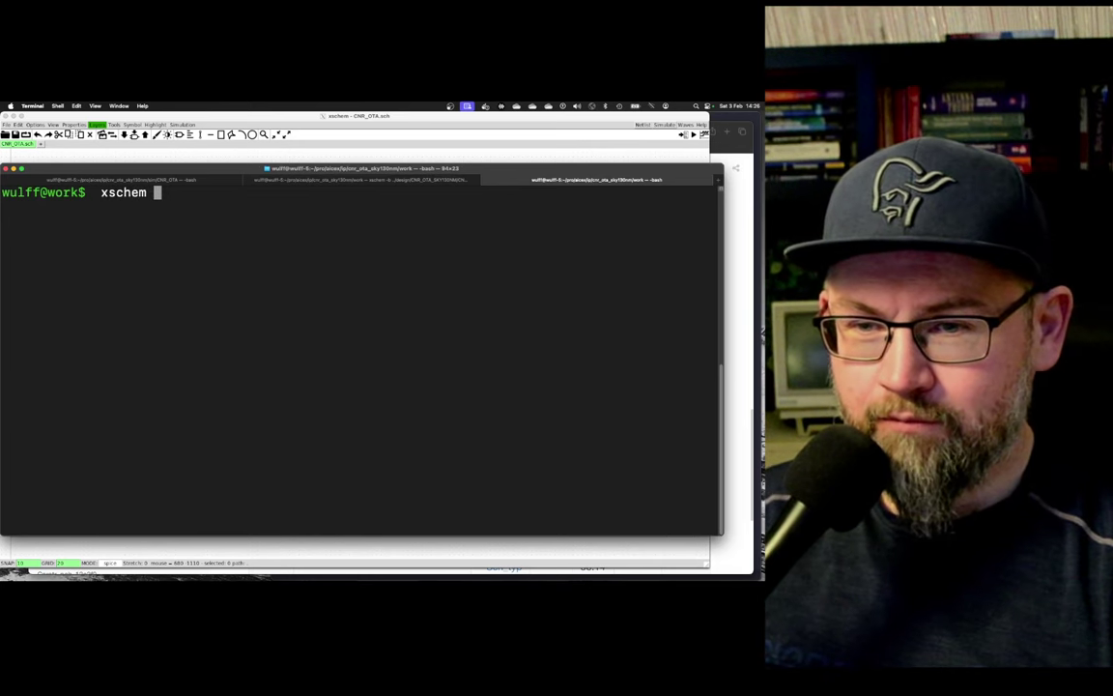
type("-b ")
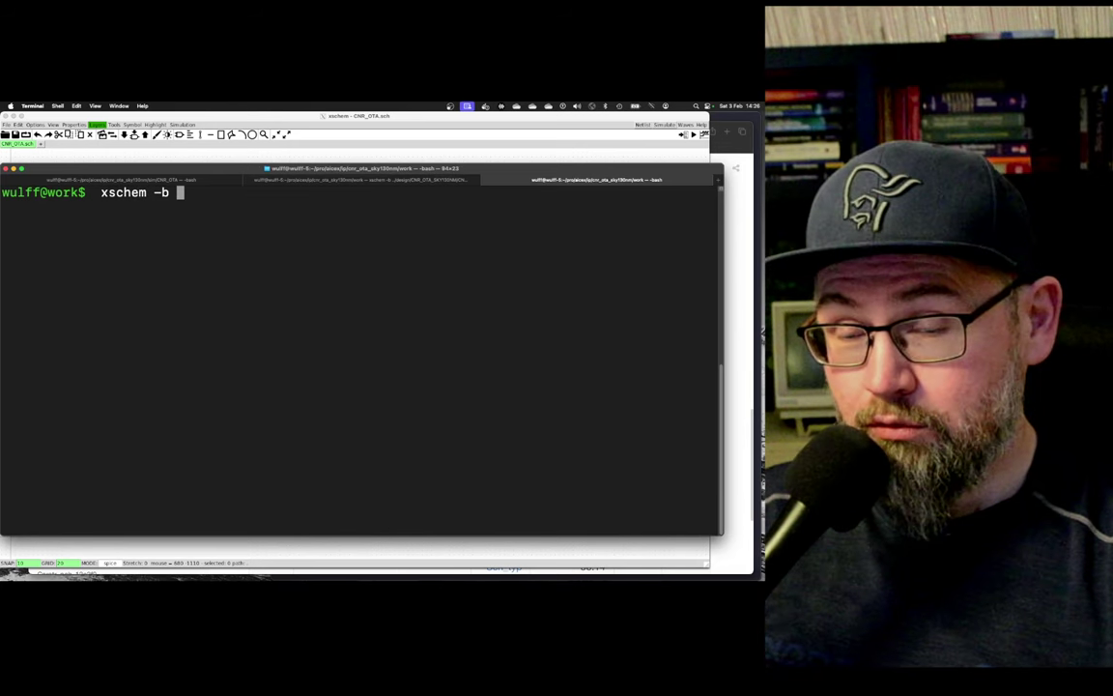
type("TB_CNR_OTA.")
type("sch ")
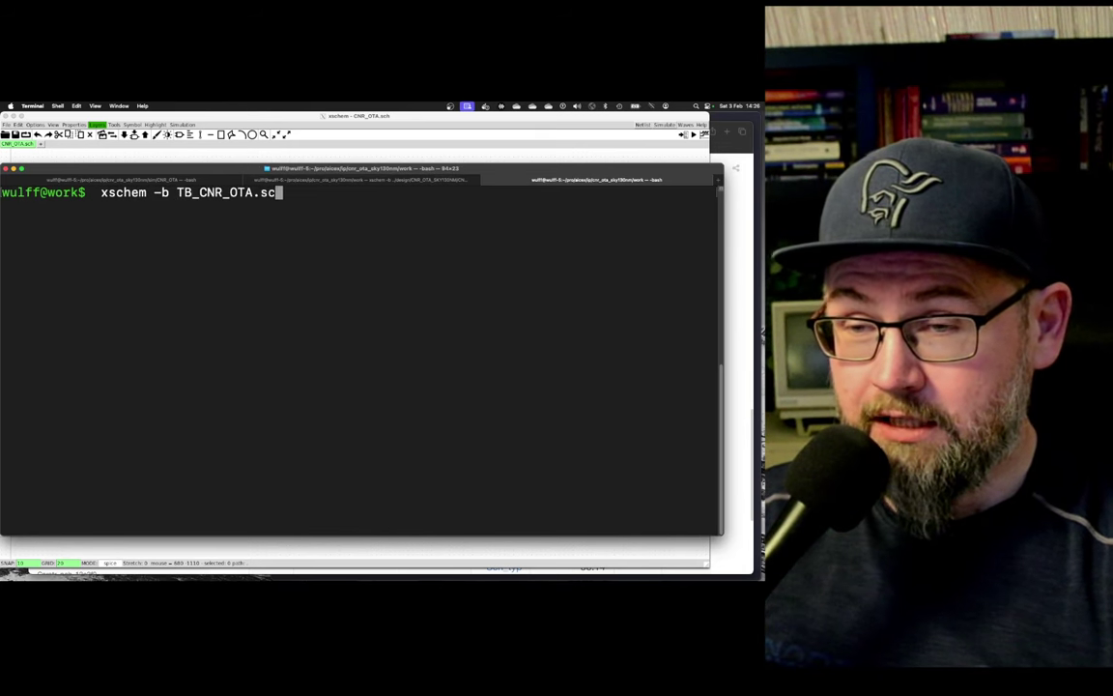
type("&")
key("Return")
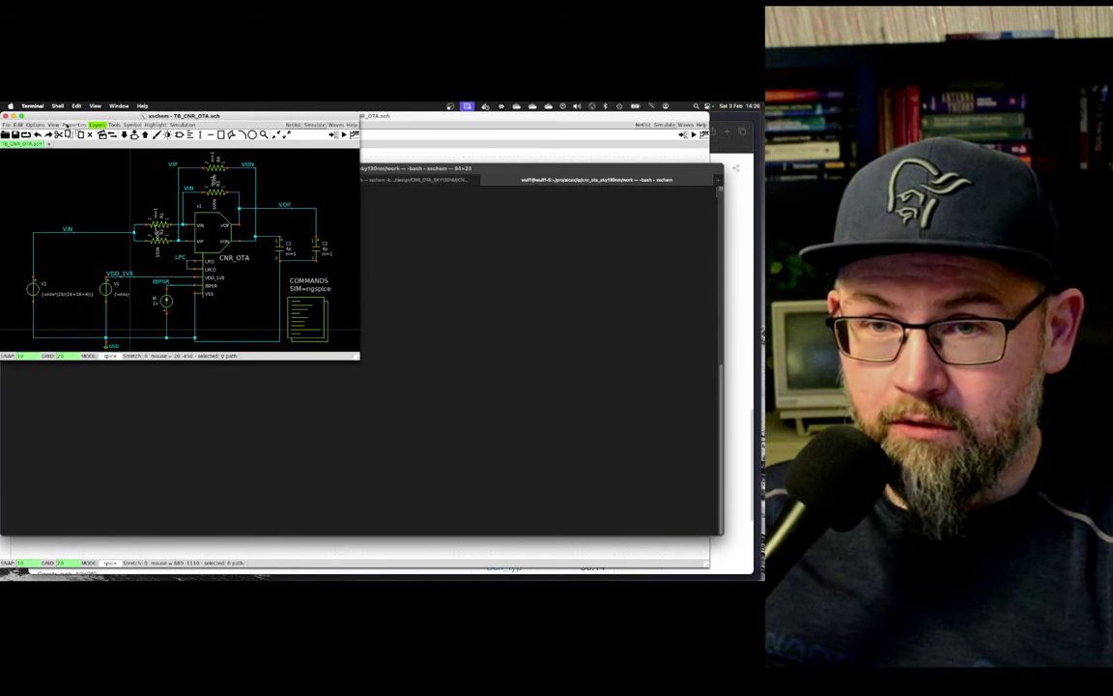
- Toggle the testbench schematic to the light colour scheme and enlarge its window to nearly fill the screen
left_click(55, 125)
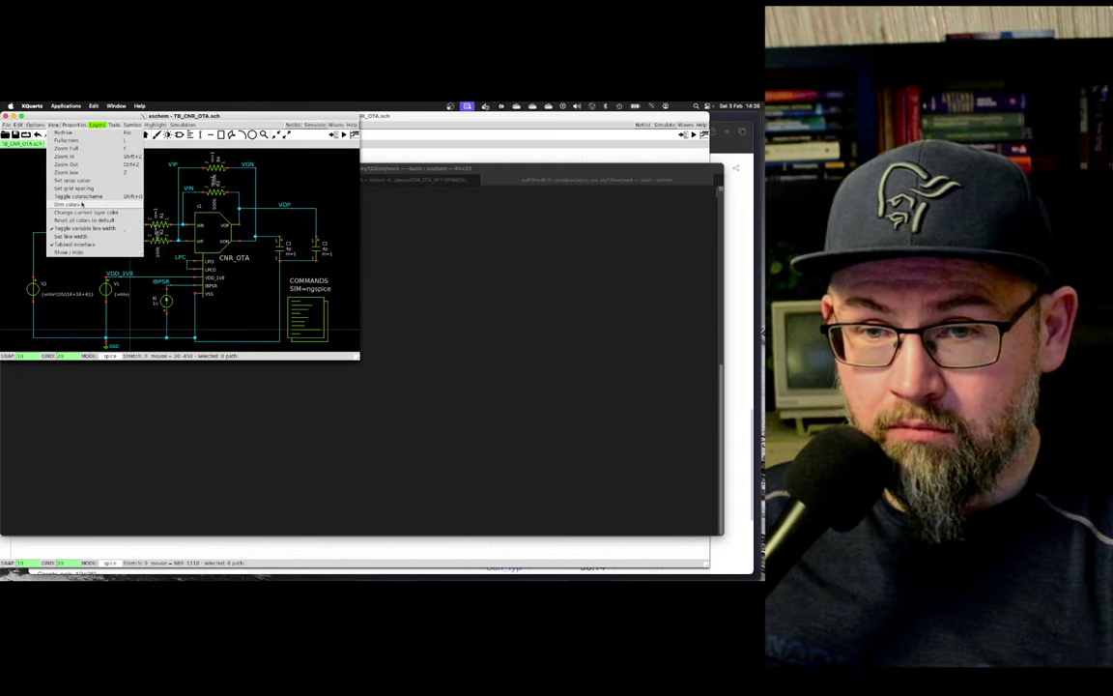
left_click(77, 197)
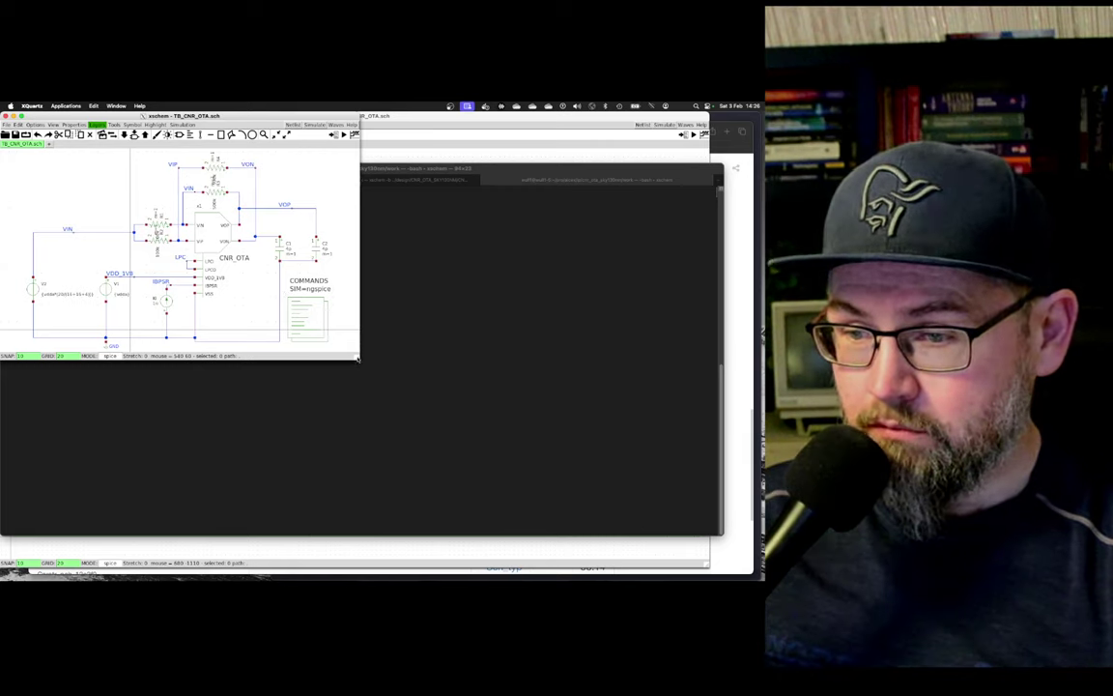
left_click_drag(358, 358, 728, 557)
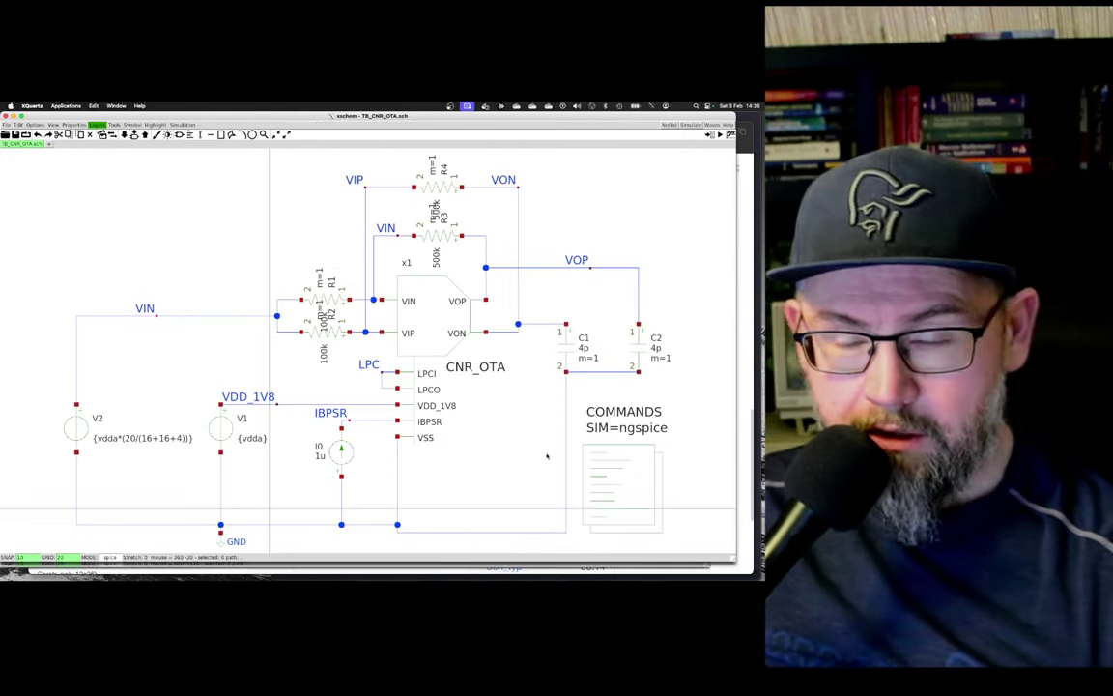
- Set the value of current source I0, which feeds the CNR_OTA block's IBPSR pin, to 2u
left_click(430, 314)
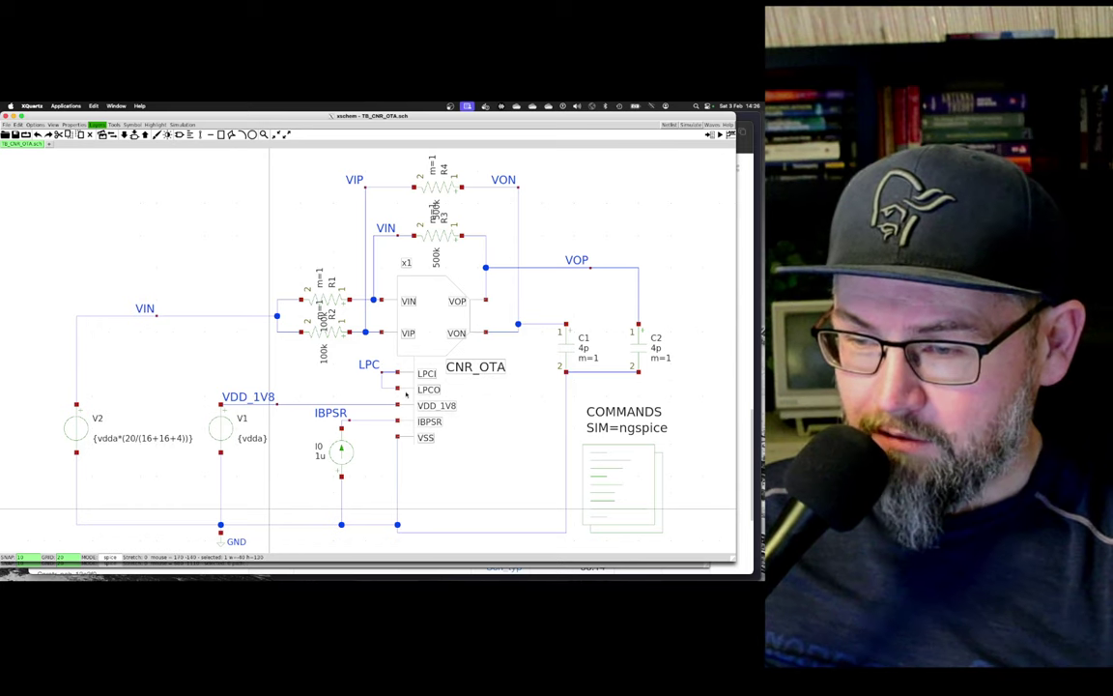
scroll(420, 411, "up", 3)
scroll(417, 409, "up", 1)
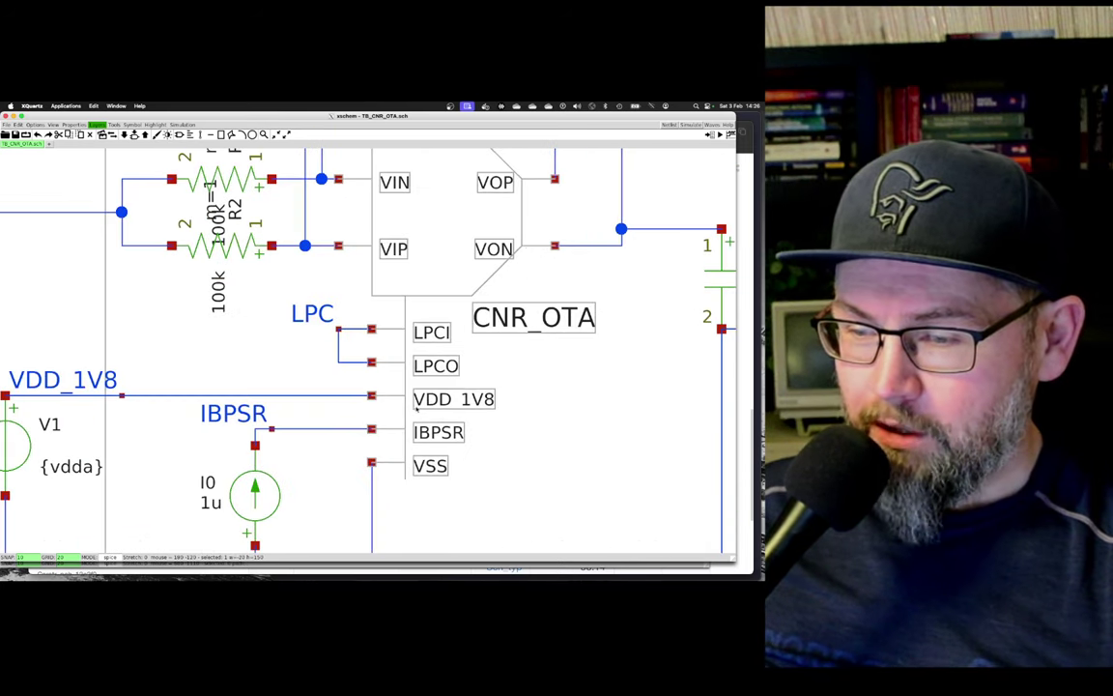
scroll(378, 430, "down", 1)
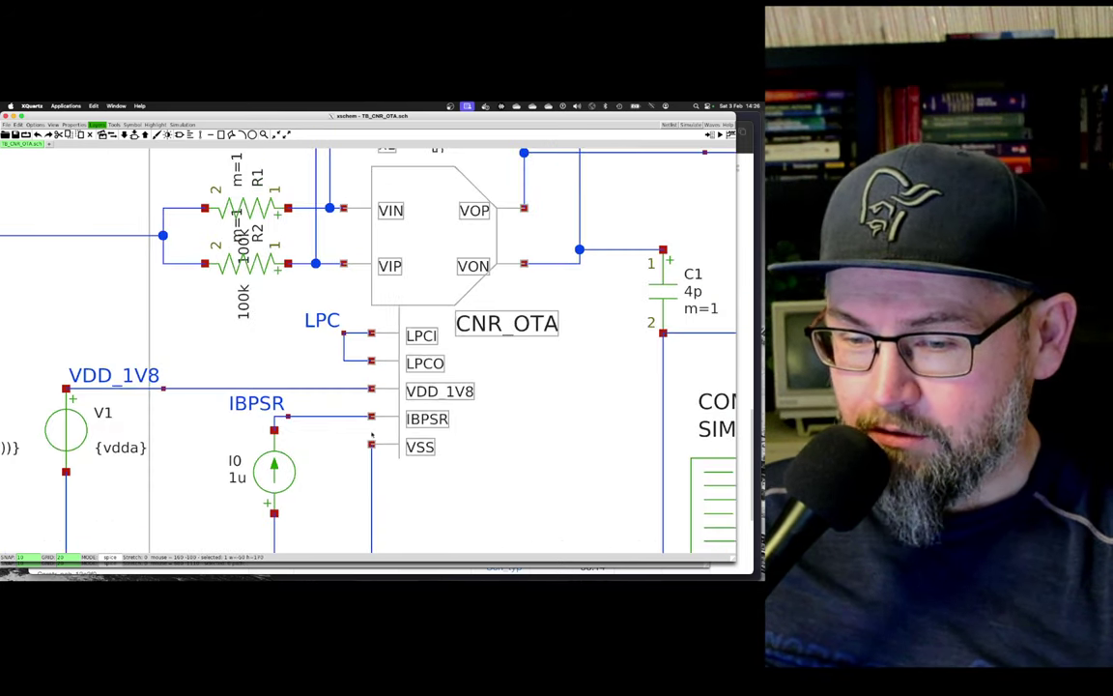
left_click(280, 468)
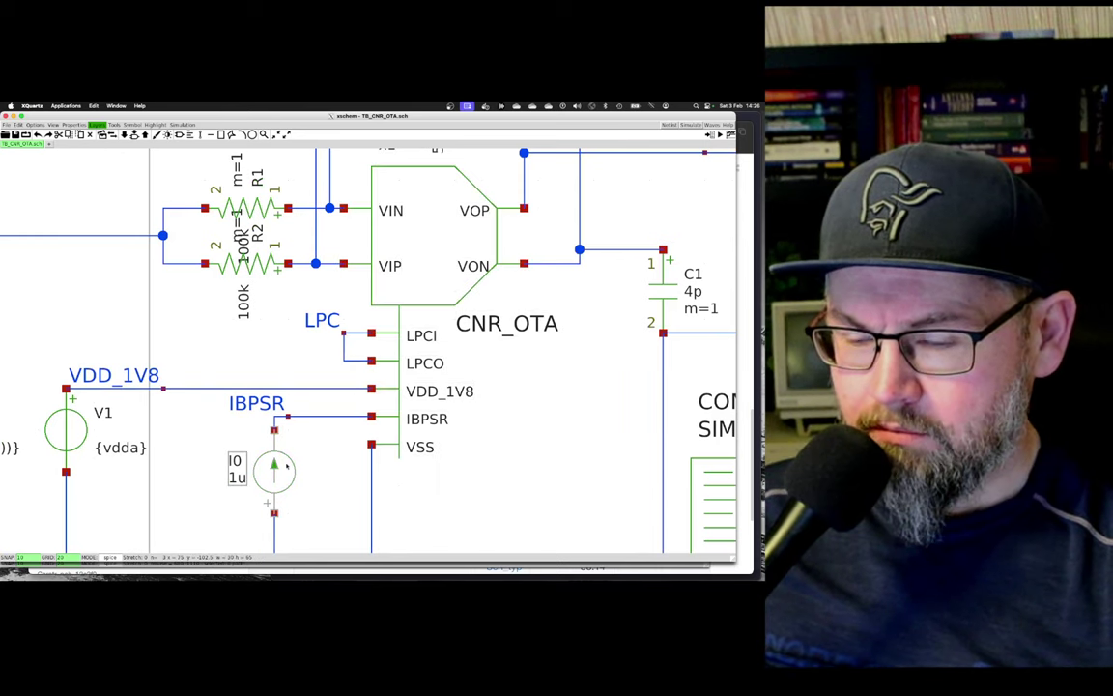
key("q")
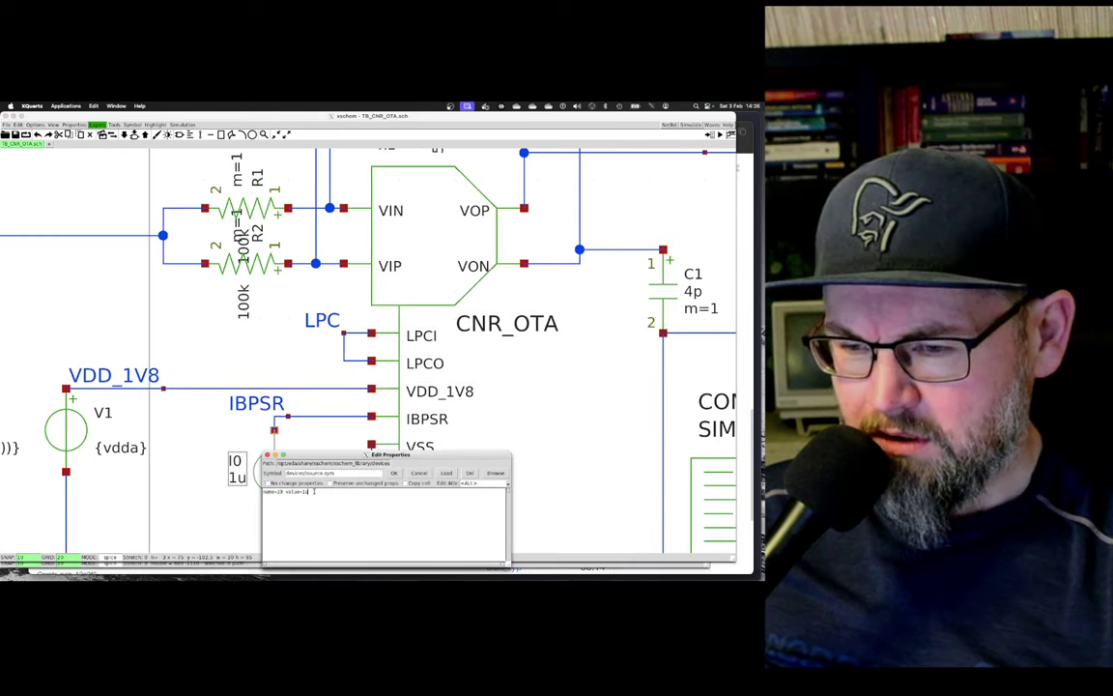
type("2")
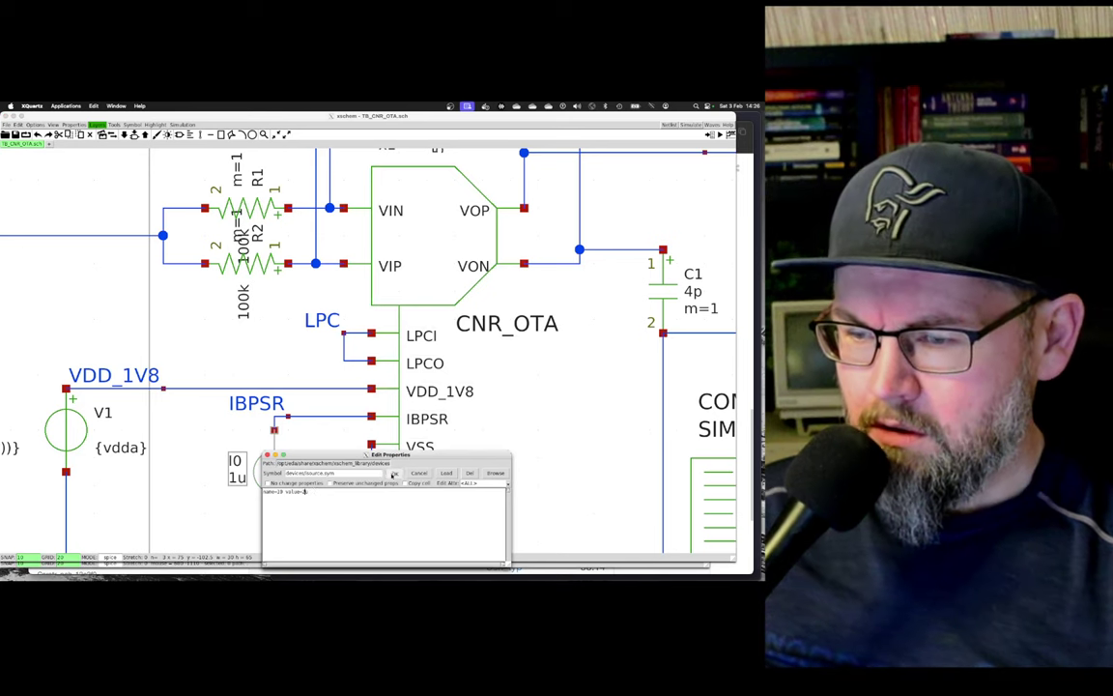
key("shift+Return")
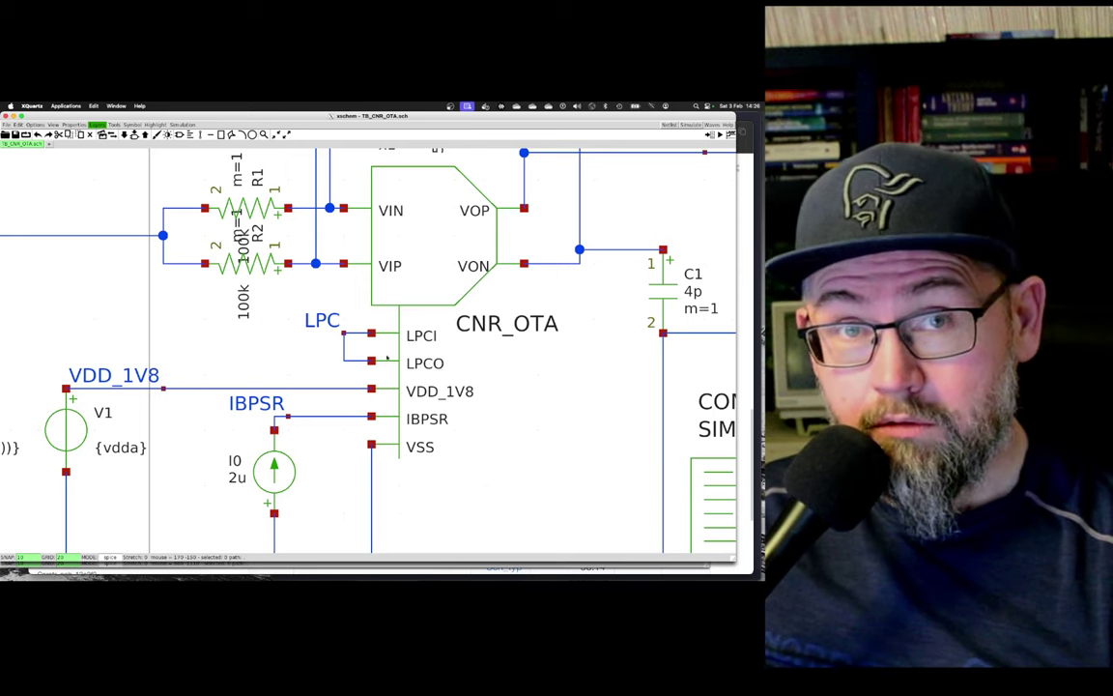
- Inspect the properties of the COMMANDS block and highlight its ngspice lines that include corner.spi
scroll(386, 357, "down", 1)
scroll(458, 454, "down", 2)
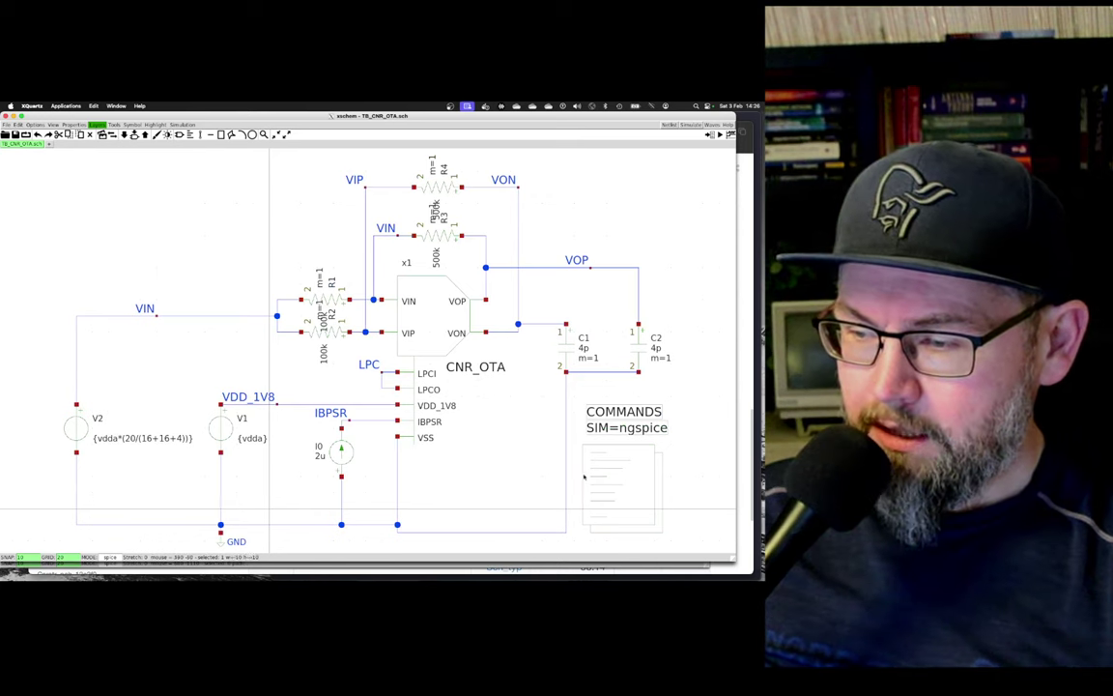
double_click(626, 466)
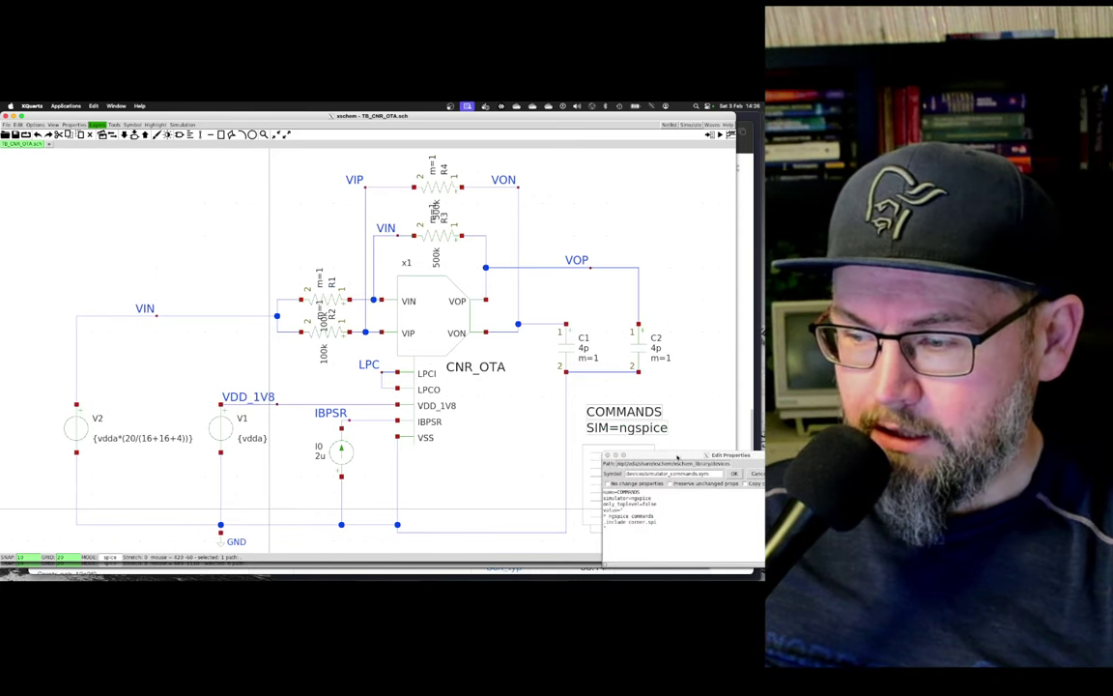
left_click_drag(677, 460, 130, 250)
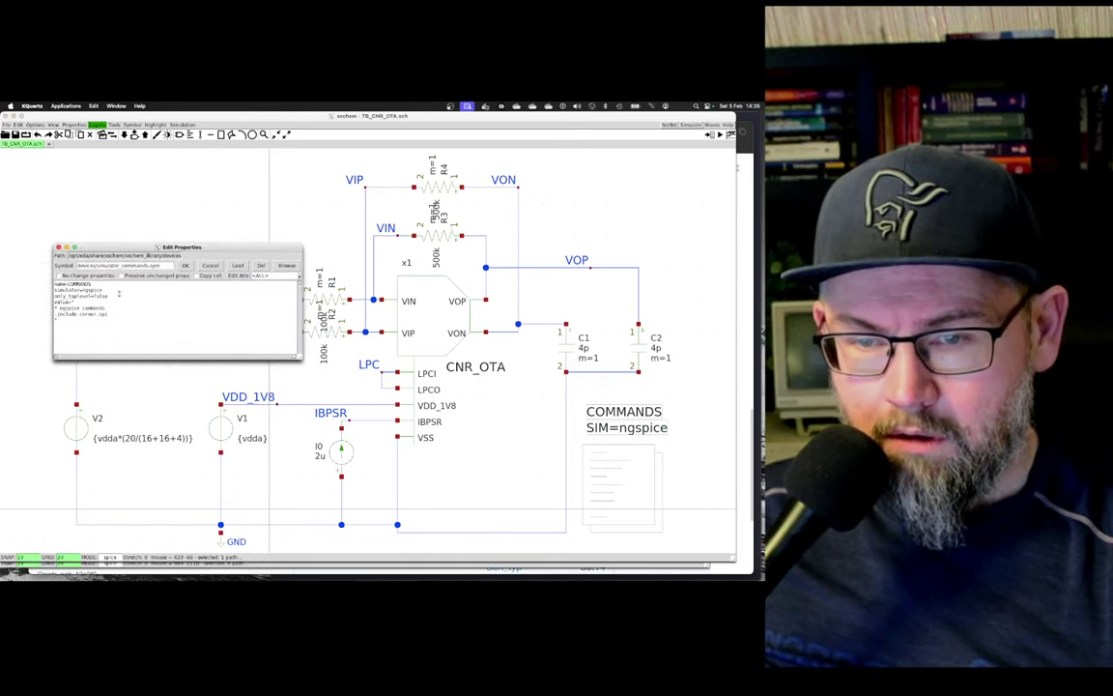
left_click_drag(114, 315, 29, 310)
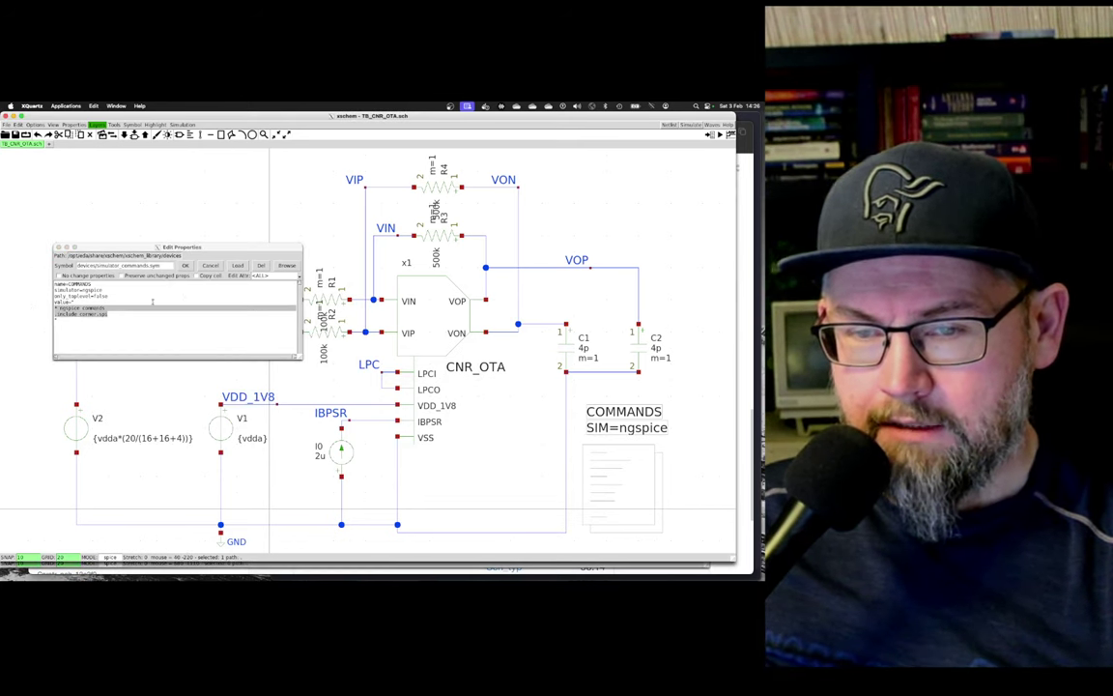
left_click(122, 314)
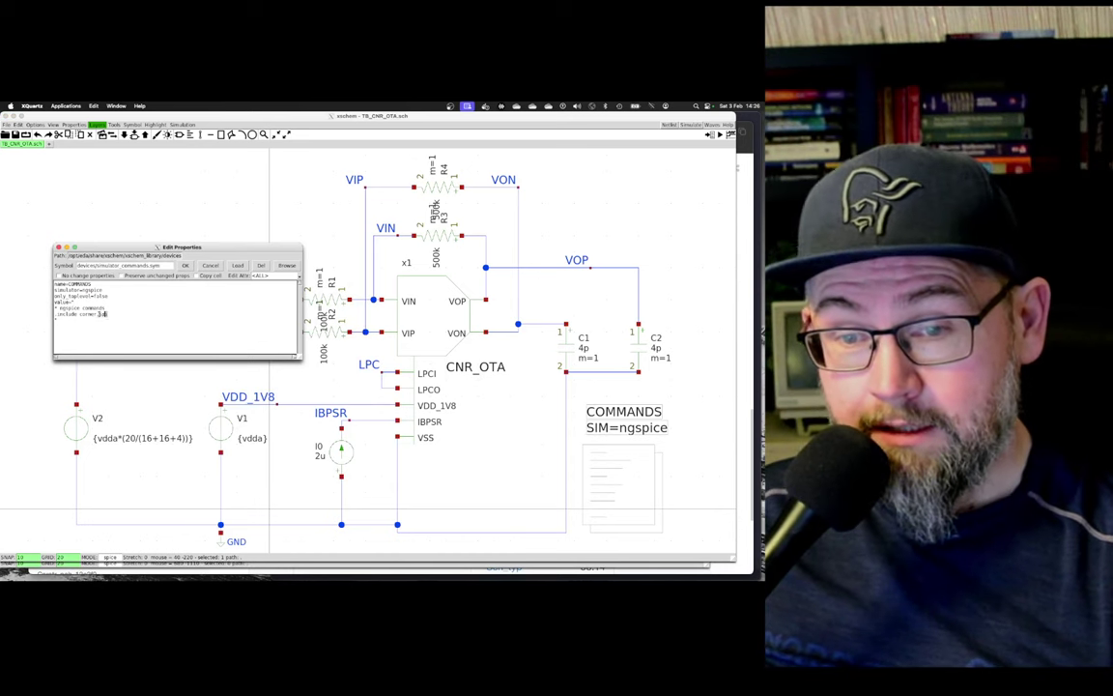
triple_click(82, 314)
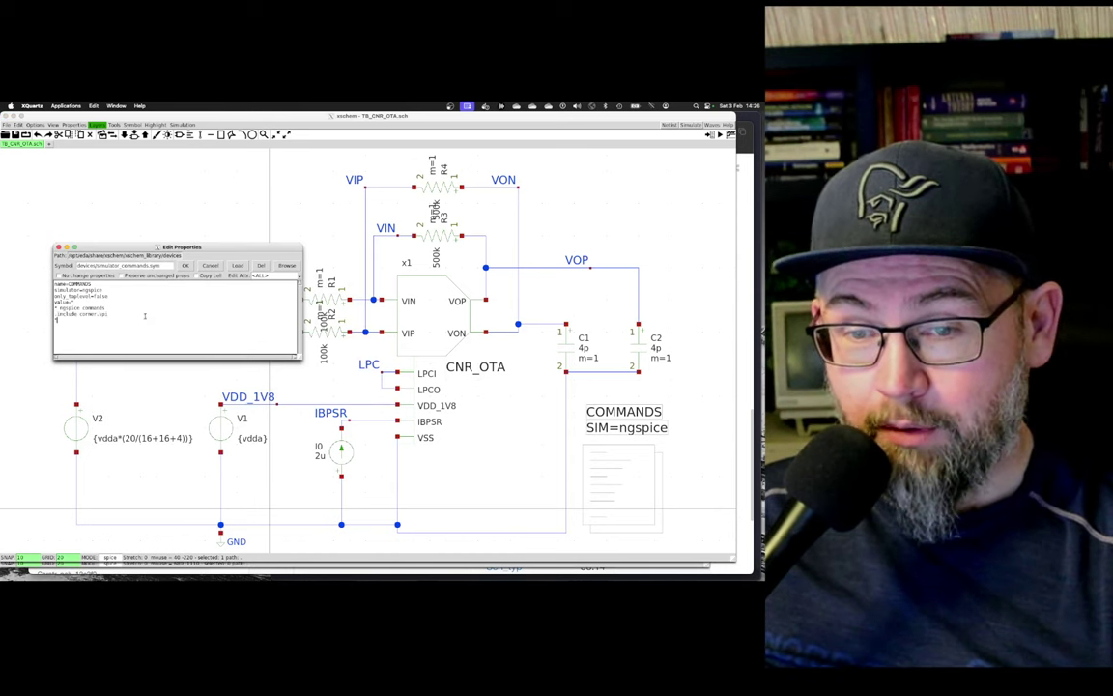
- Close the COMMANDS properties and set netlisting to use the 'simulation' directory in the schematic directory
left_click(216, 268)
left_click(183, 124)
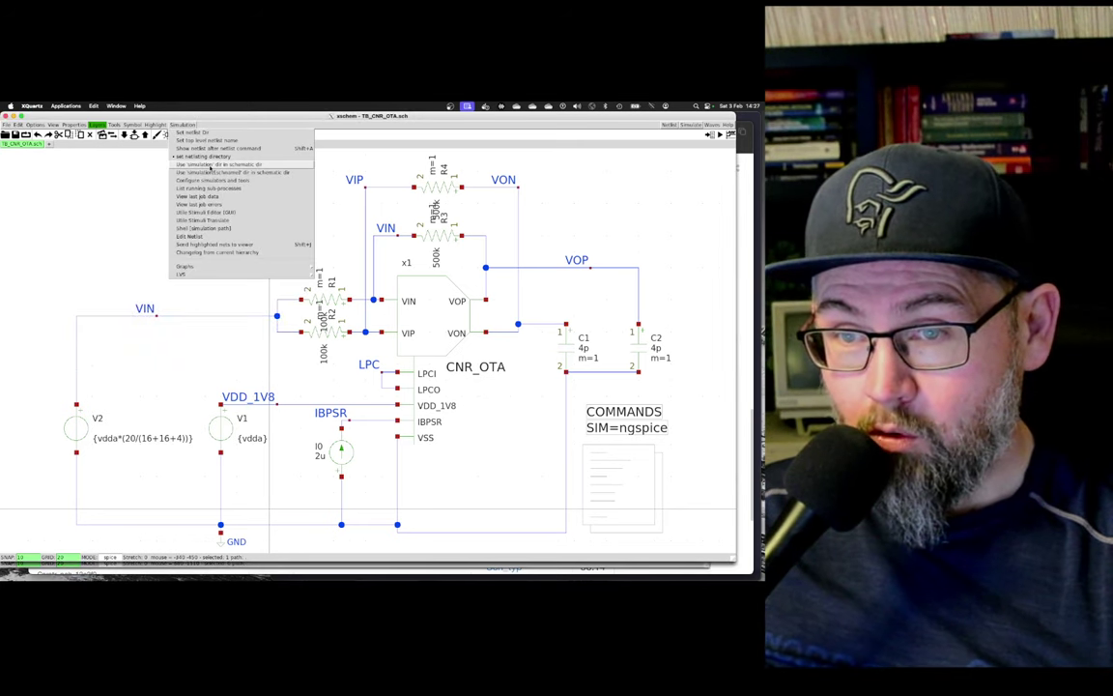
left_click(210, 165)
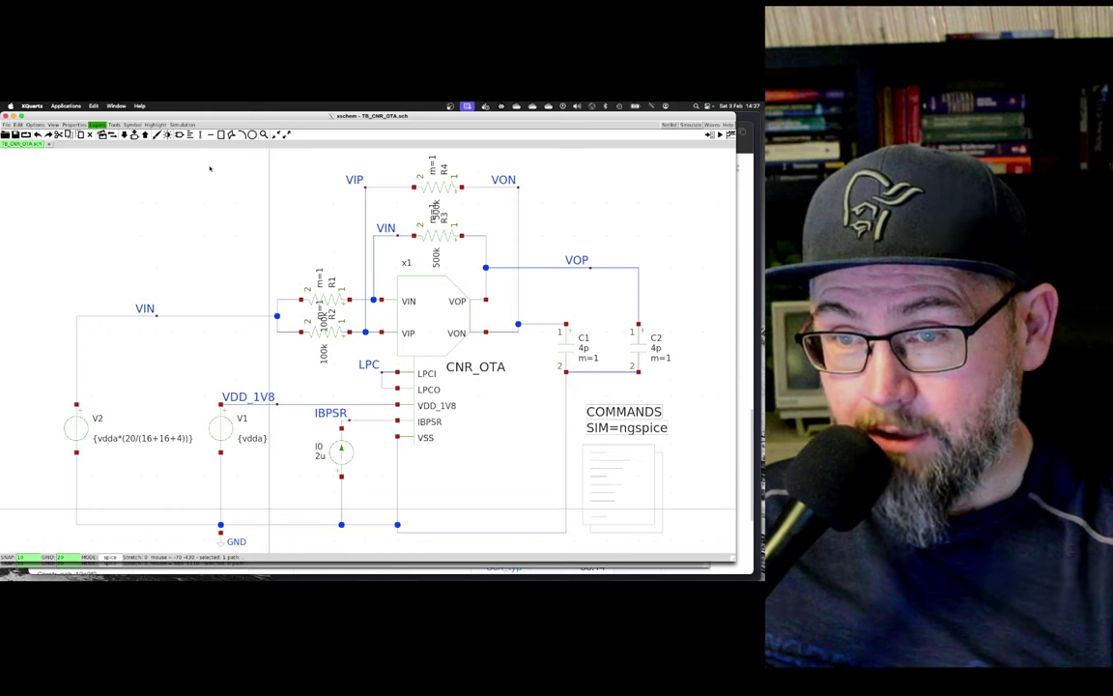
- Switch to Emacs and open the file corner.spi from the project's work/simulation folder
key("super+Tab")
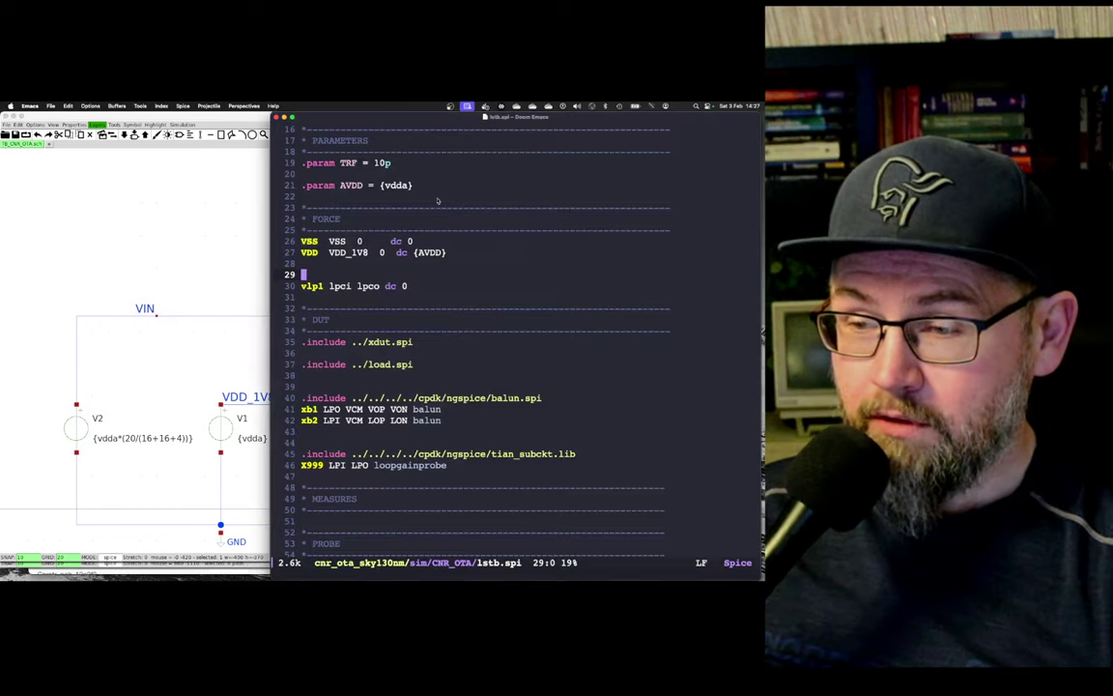
left_click(438, 199)
key("ctrl+x")
key("ctrl+f")
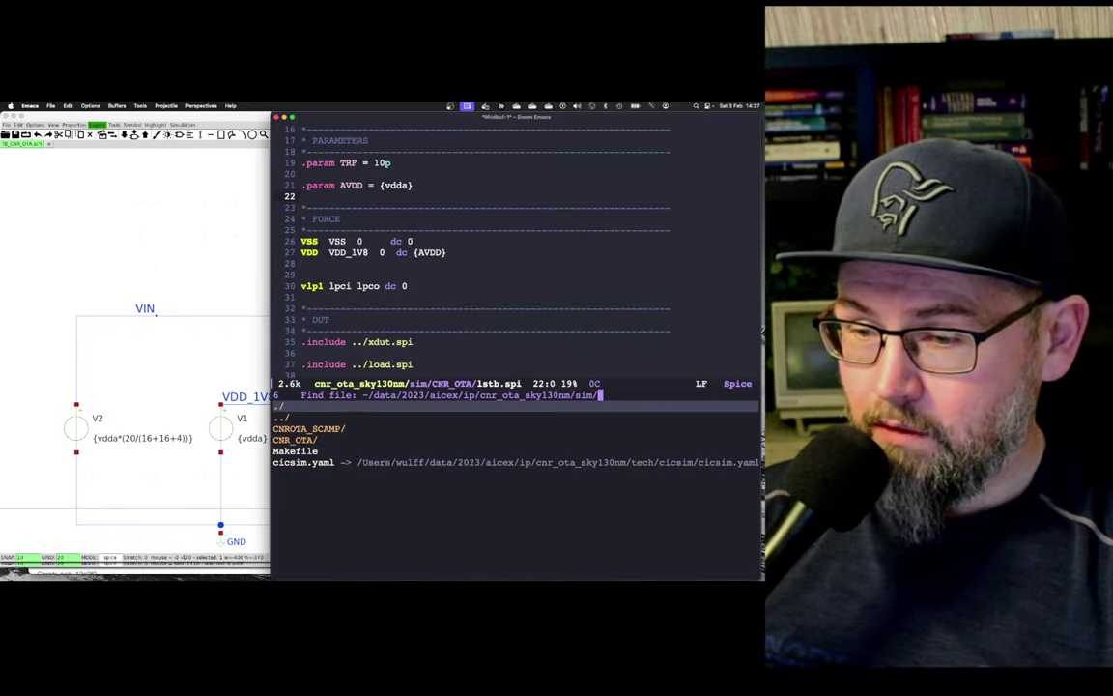
key("BackSpace")
type("work/")
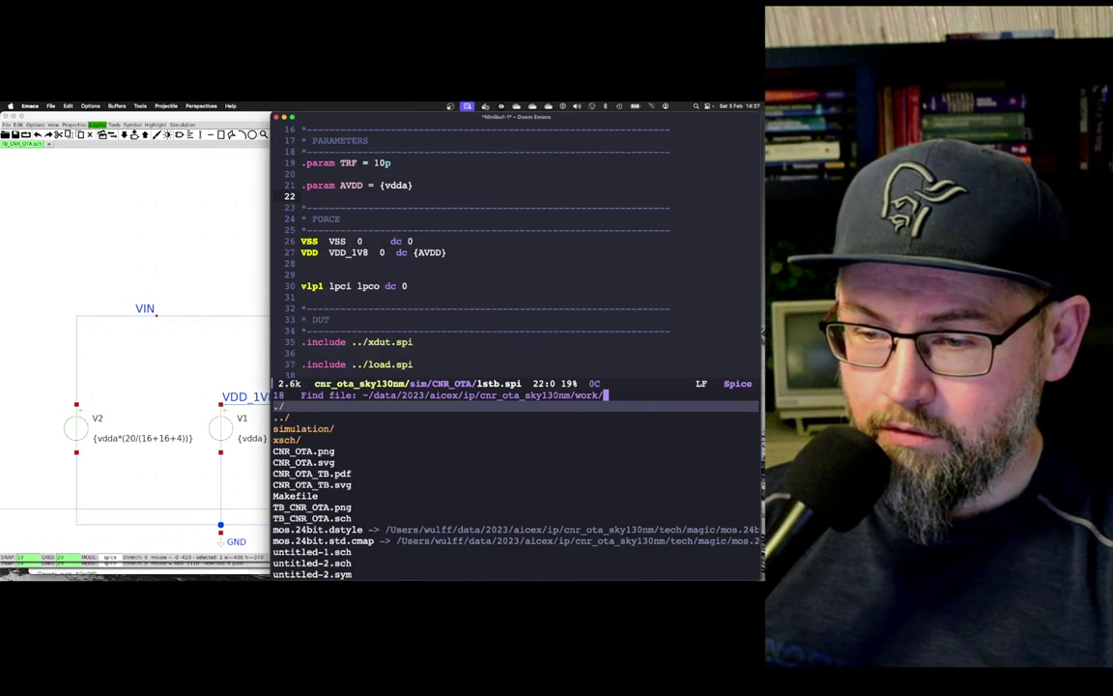
key("Tab")
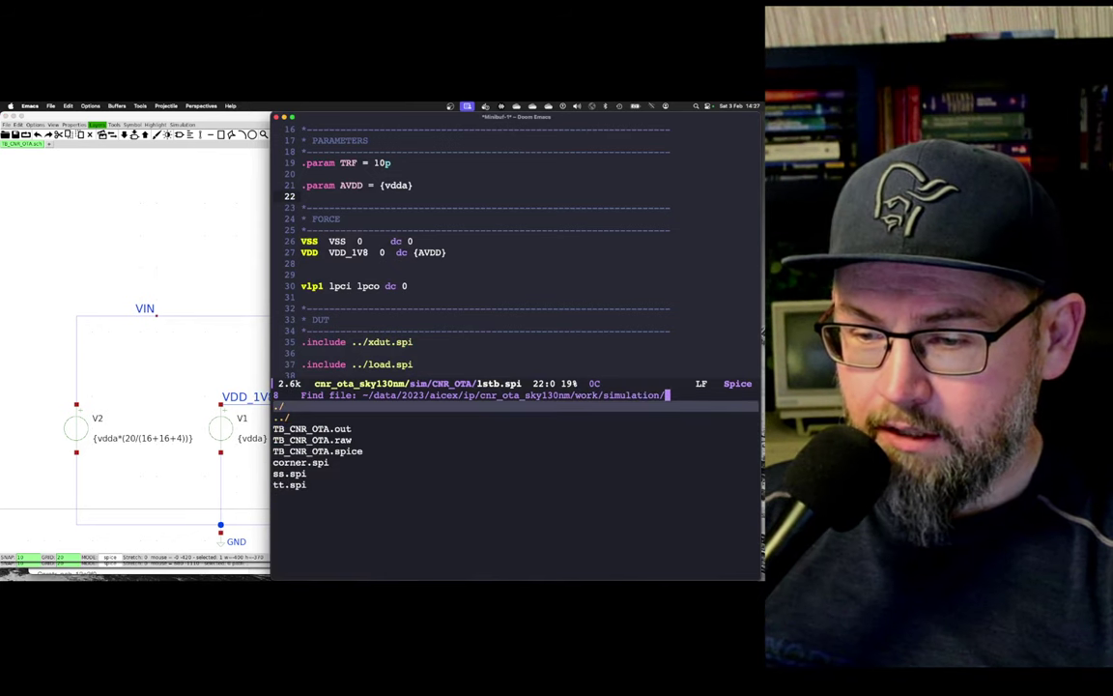
key("Down")
key("Down")
key("Down")
key("Down")
key("Down")
key("Return")
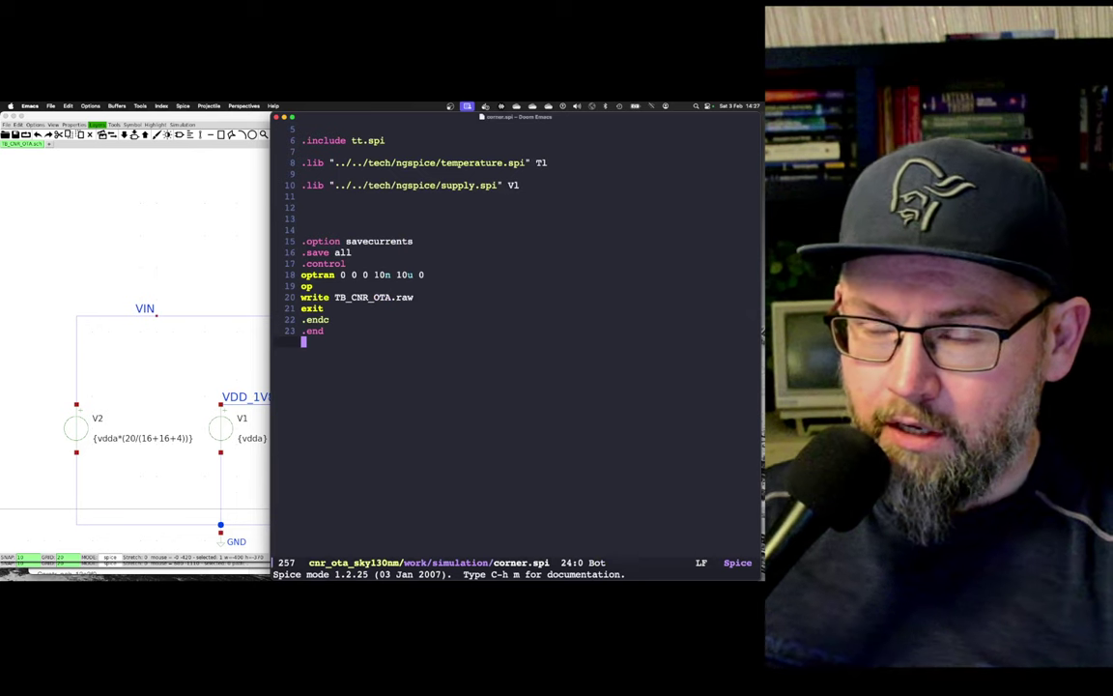
- Remove two surplus blank lines below the supply.spi library line in corner.spi and save the file
scroll(423, 199, "up", 2)
scroll(422, 199, "up", 1)
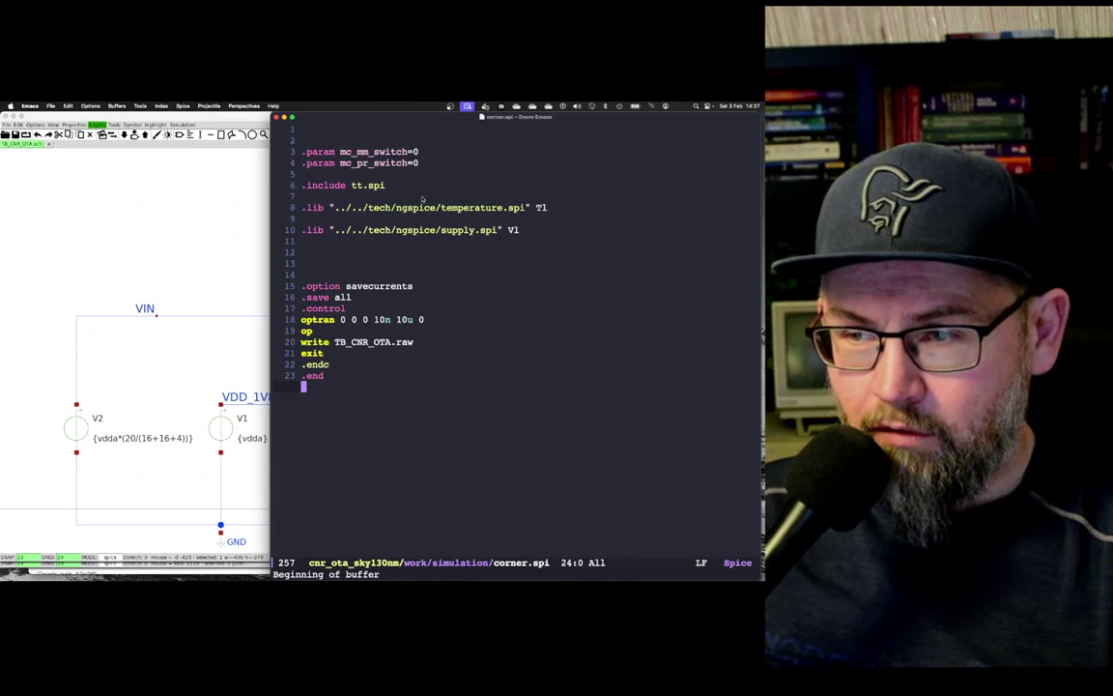
left_click(411, 253)
key("BackSpace")
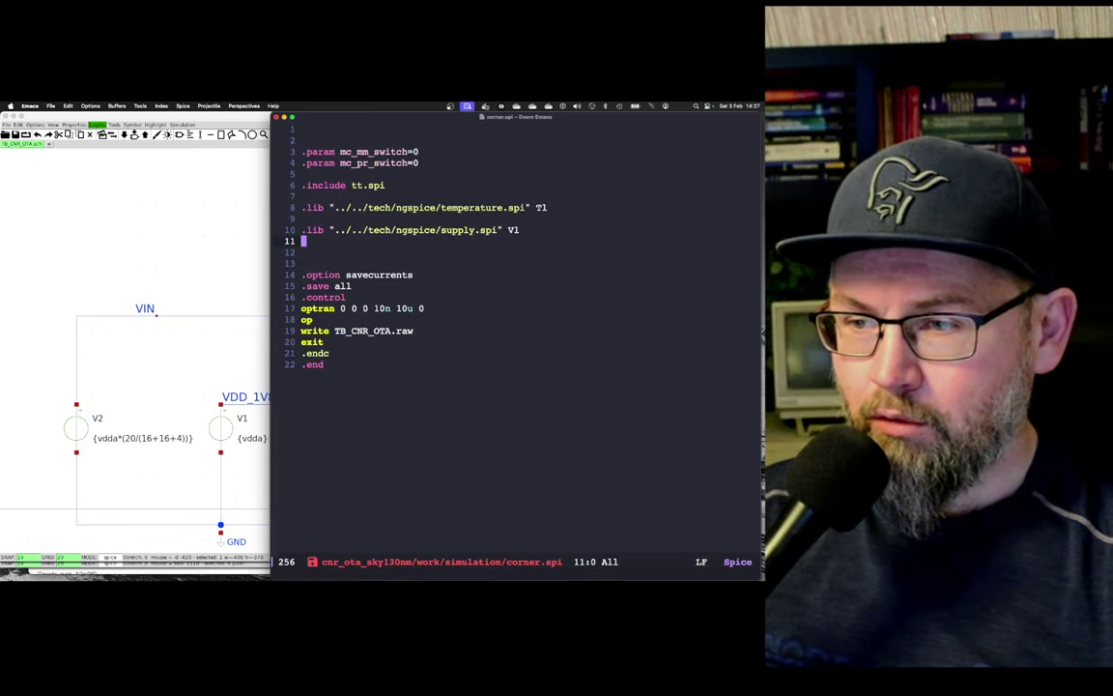
key("Delete")
key("ctrl+s")
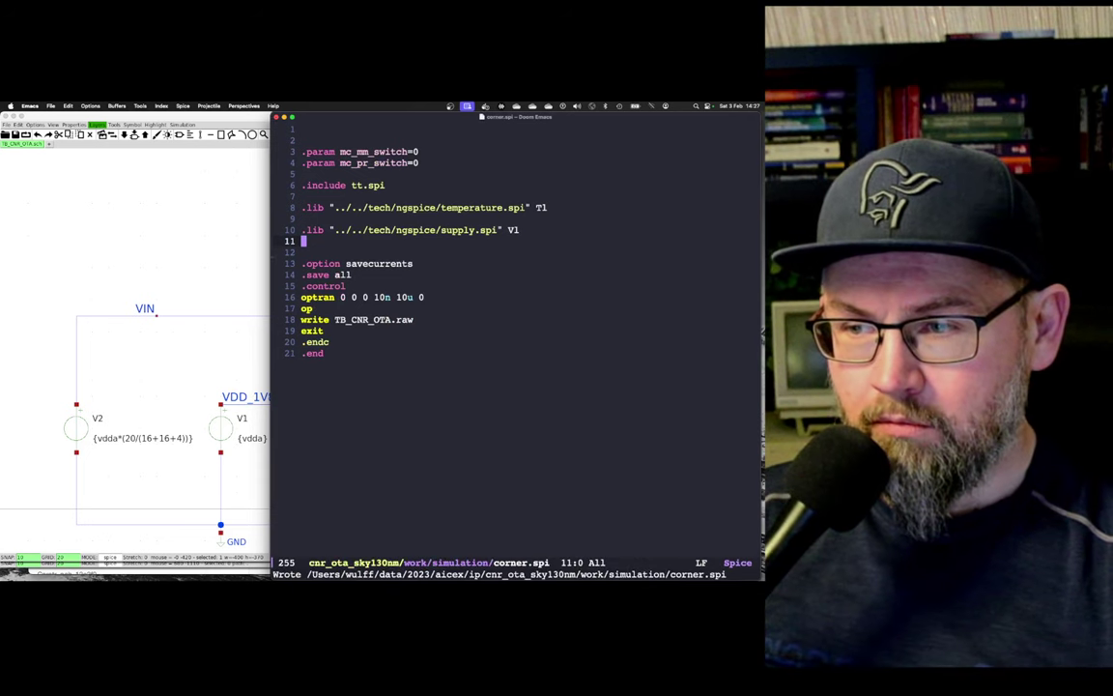
- Examine the optran line, the TB_CNR_OTA.raw write target and the save options in corner.spi
left_click(354, 297)
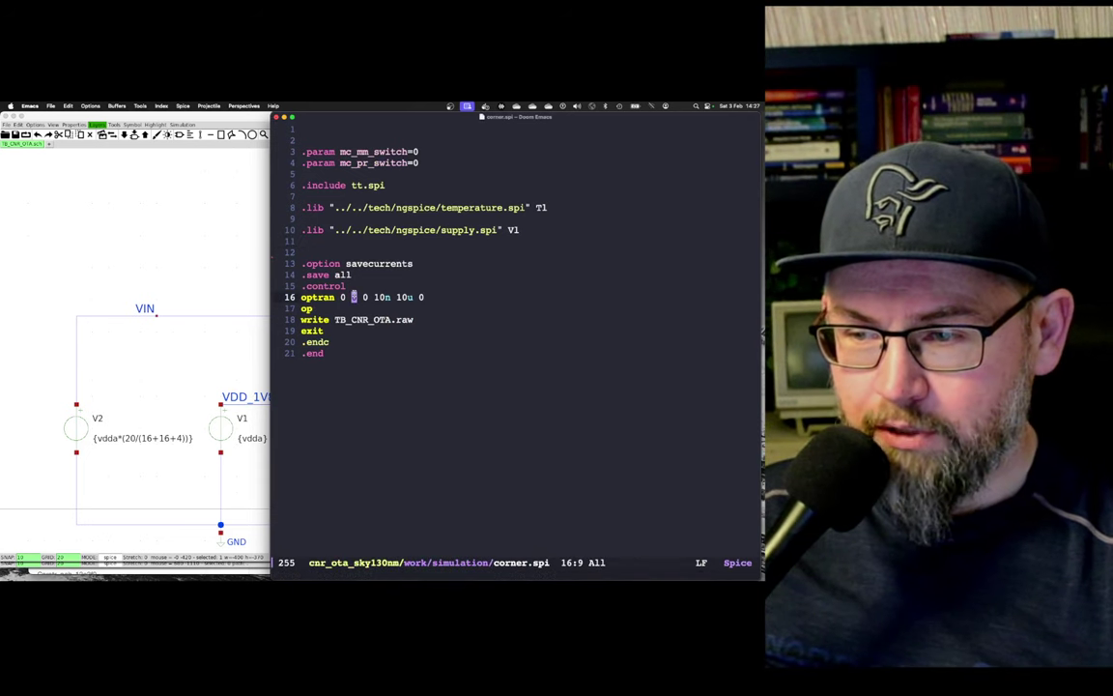
left_click_drag(306, 297, 418, 300)
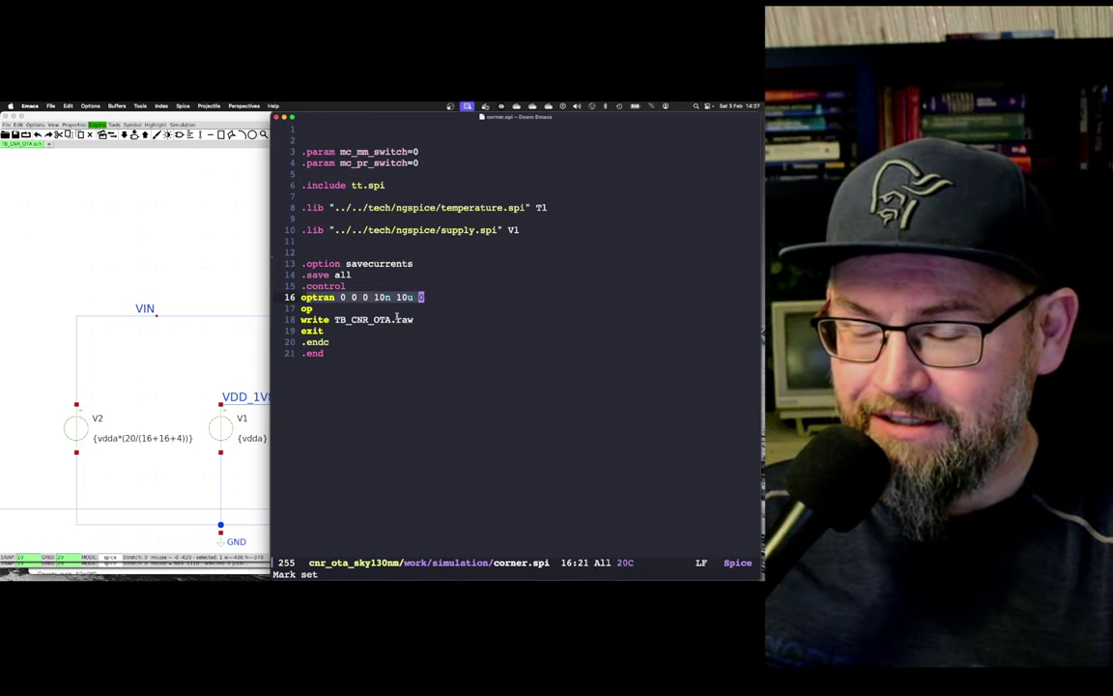
left_click(396, 319)
left_click_drag(408, 319, 340, 319)
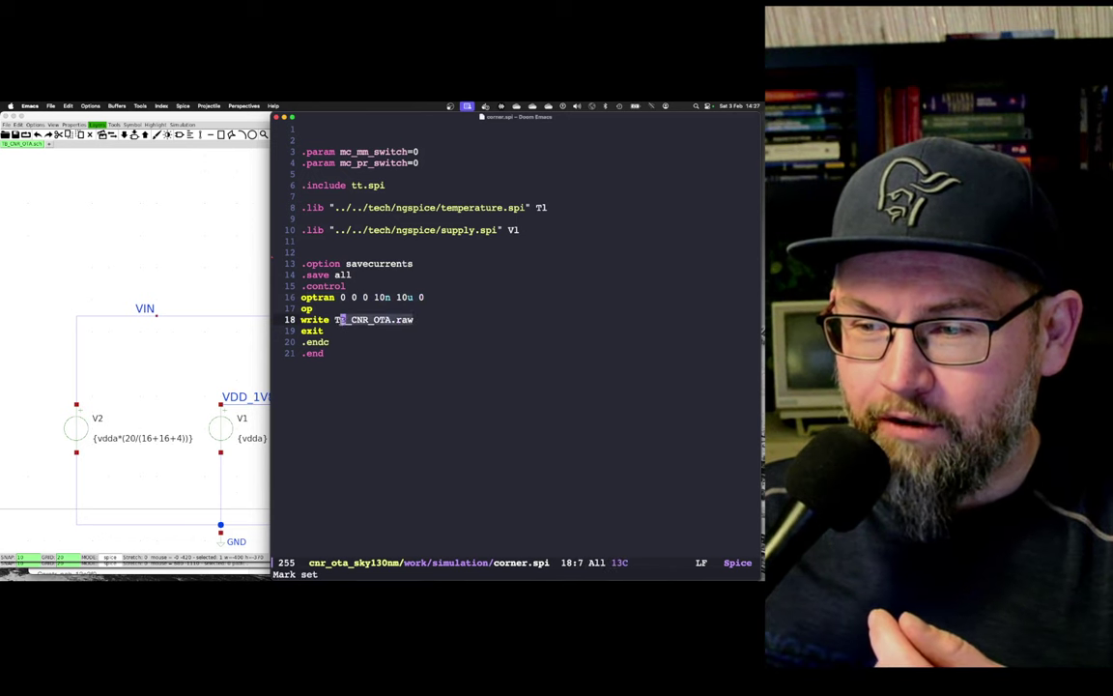
left_click(309, 275)
left_click(375, 263)
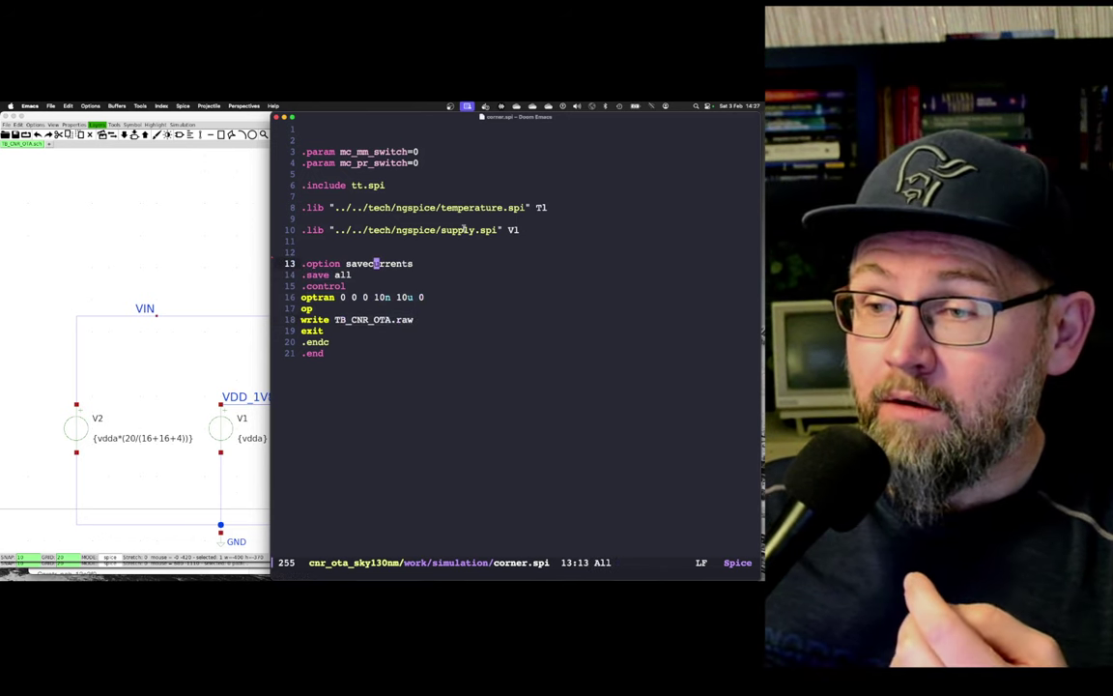
- Open ss.spi from the simulation folder to view its include lines, and return to corner.spi
left_click(391, 185)
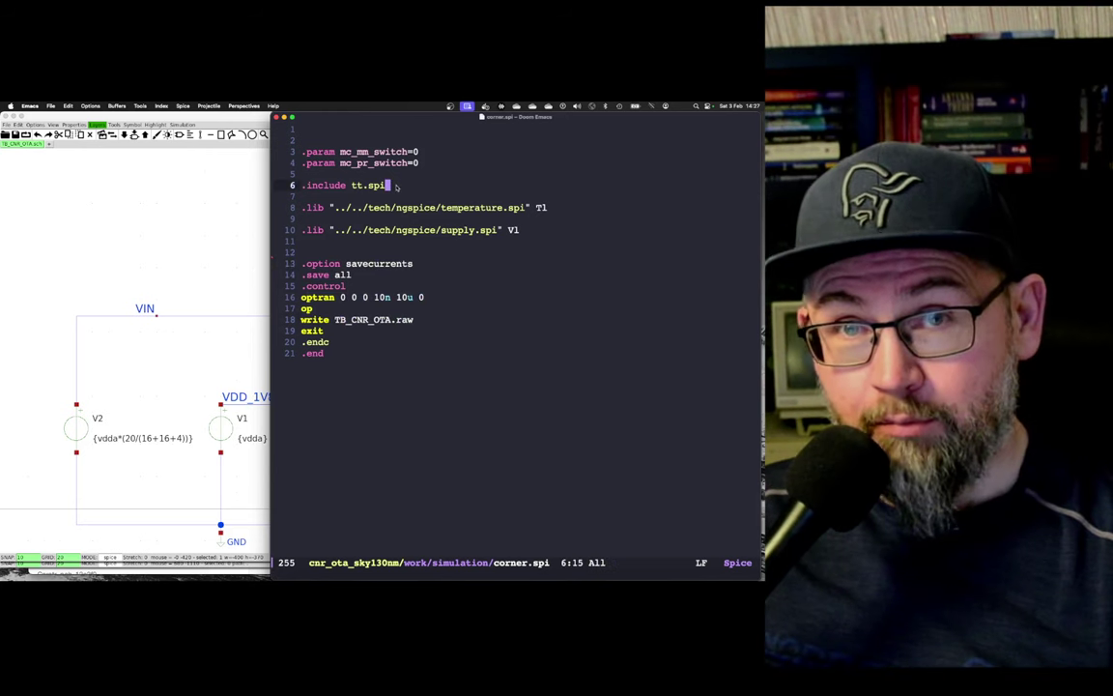
key("ctrl+f")
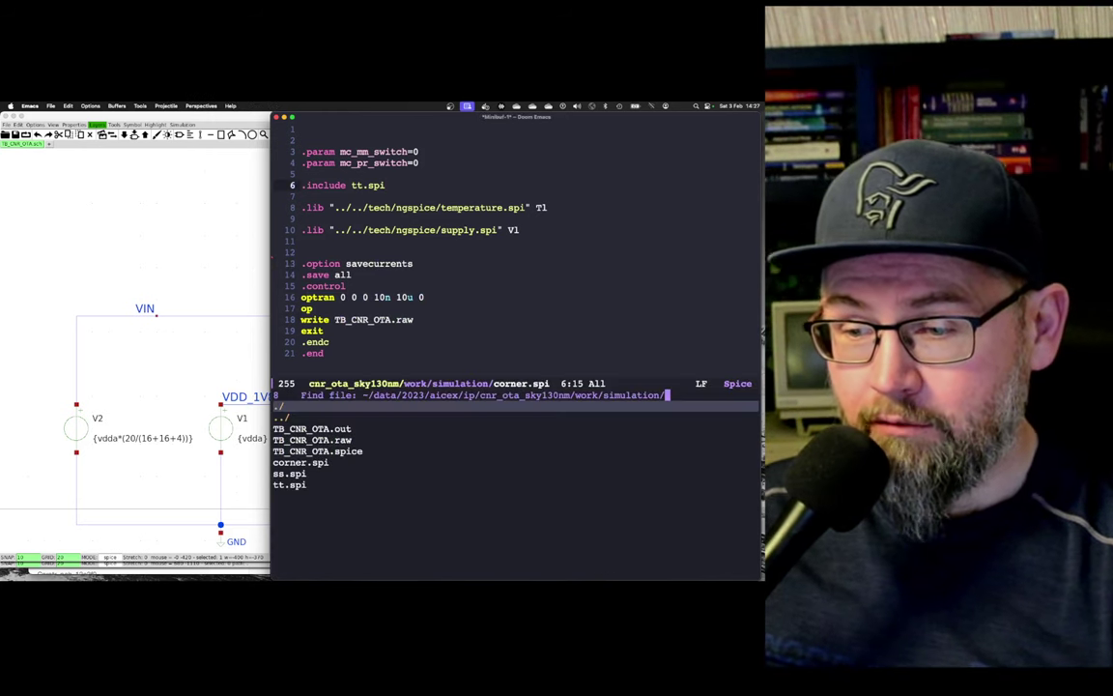
key("Down")
key("Down")
key("Down")
key("Down")
key("Down")
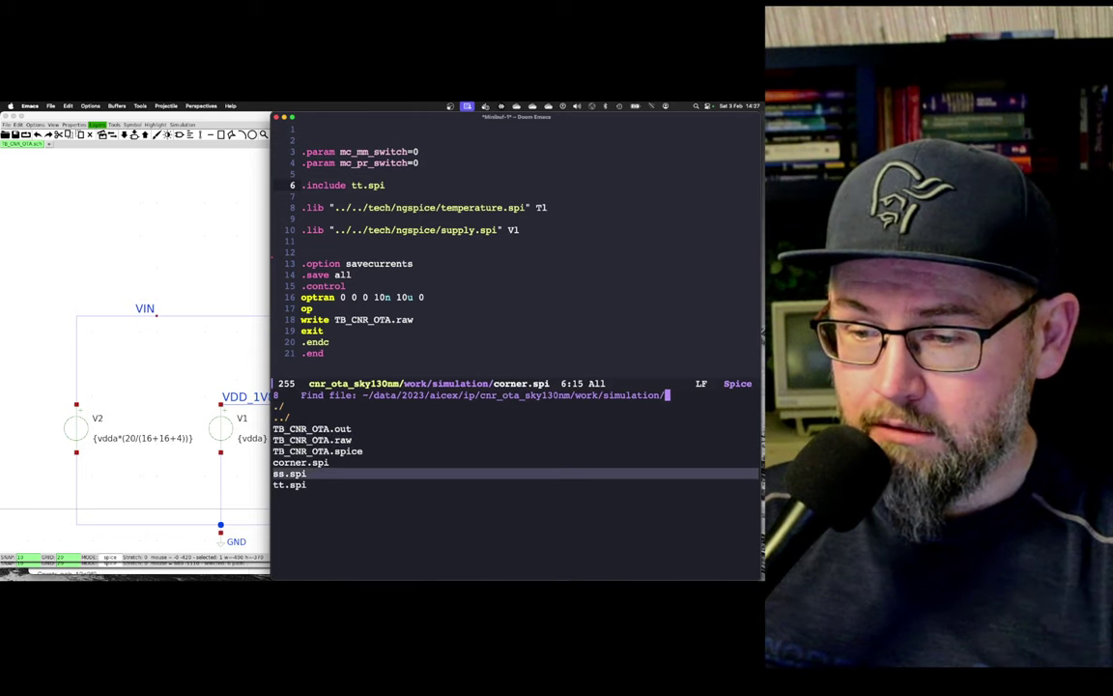
key("Return")
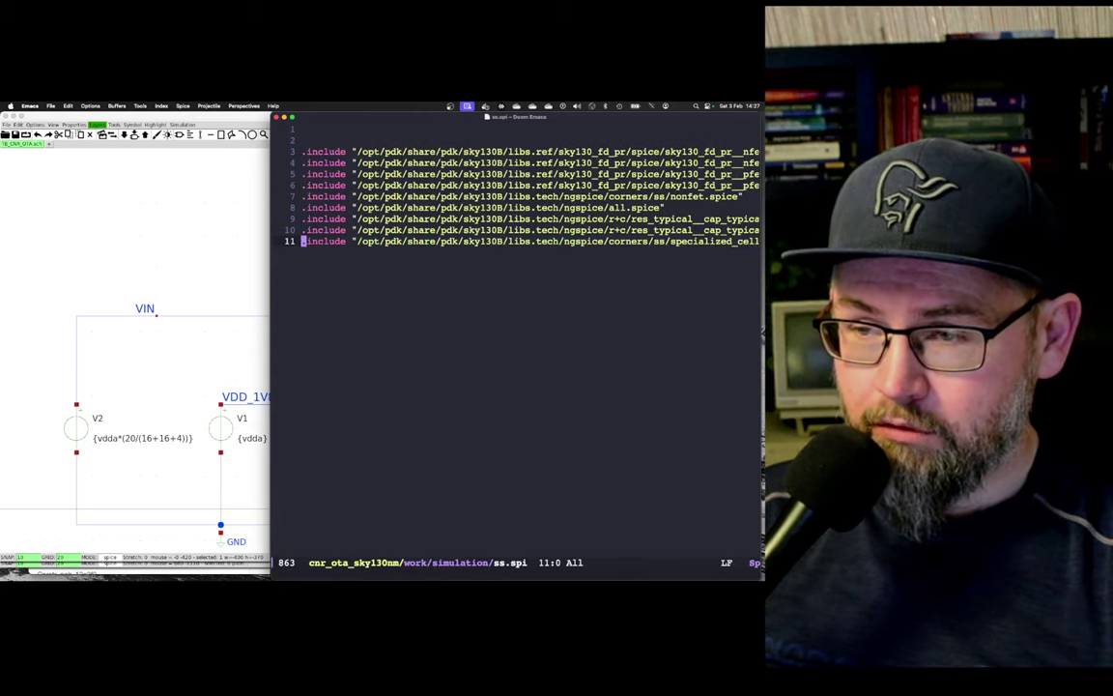
key("ctrl+x")
key("b")
key("Return")
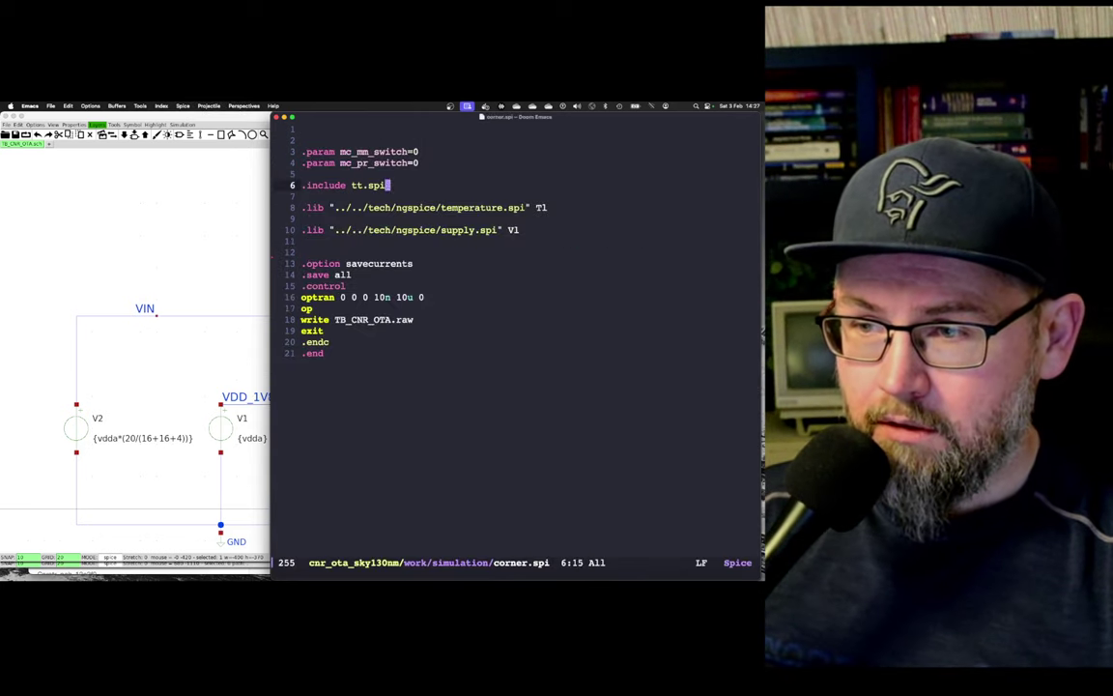
- Duplicate the tt.spi include line in corner.spi, comment out the original, change the copy to ss.spi and save the file
key("h")
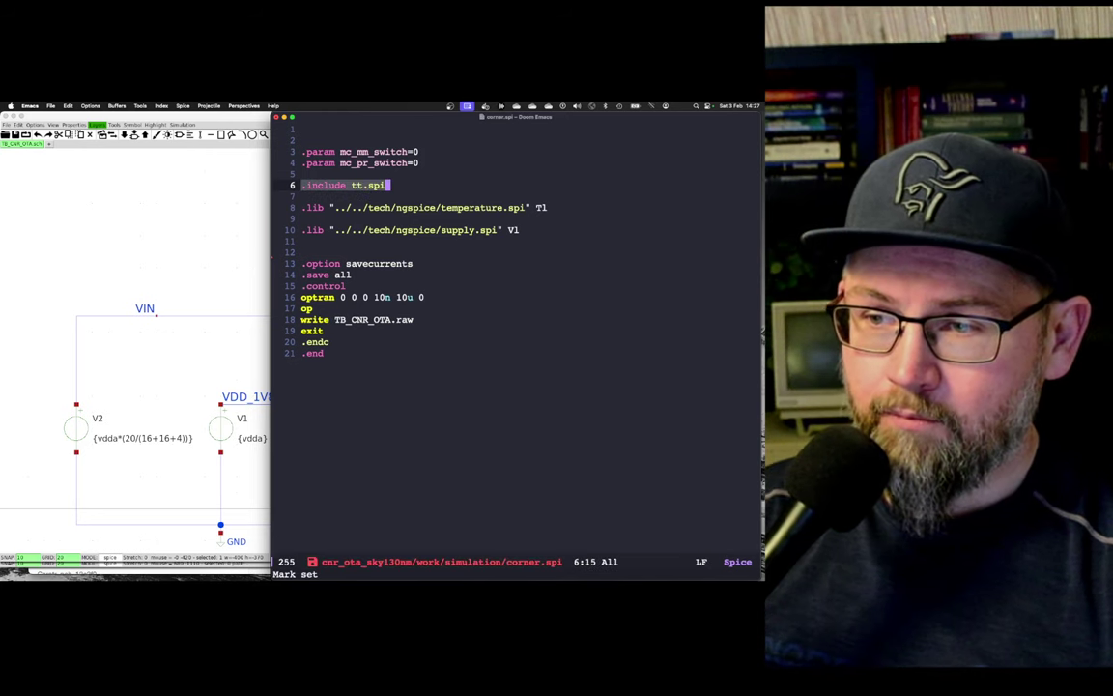
key("o")
key("Escape")
key("V")
key("p")
key("k")
key("g")
key("c")
key("c")
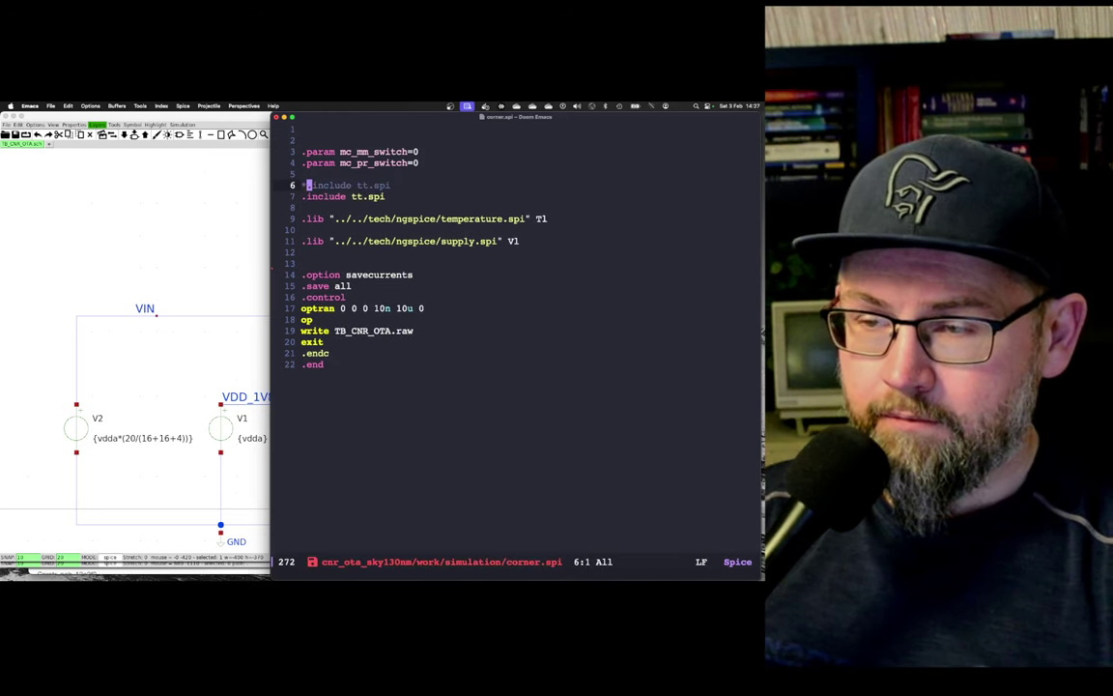
type("jAciwss")
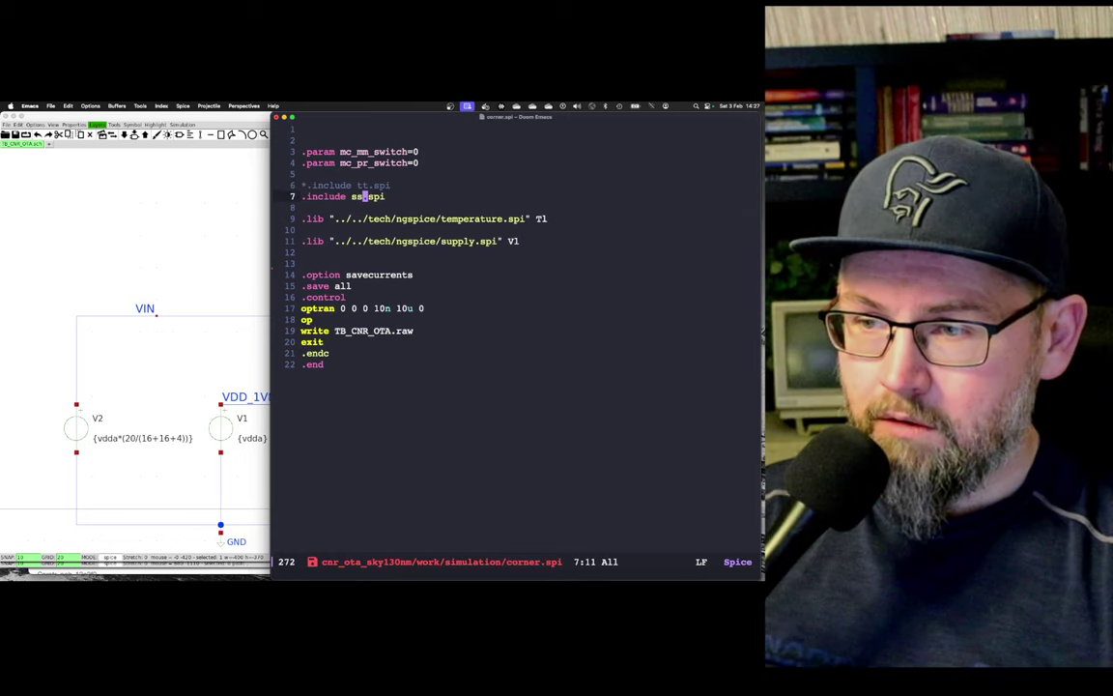
key("ctrl+x")
key("ctrl+s")
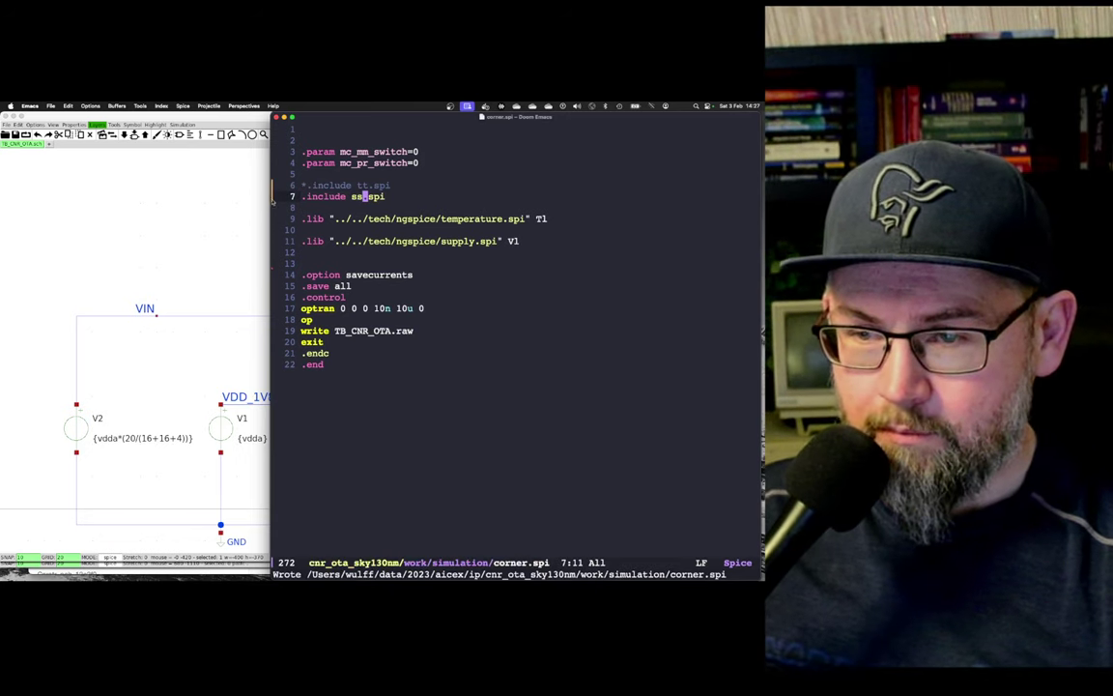
- Switch to xschem, simulate the TB_CNR_OTA testbench and review the ngspice job data
key("super+Tab")
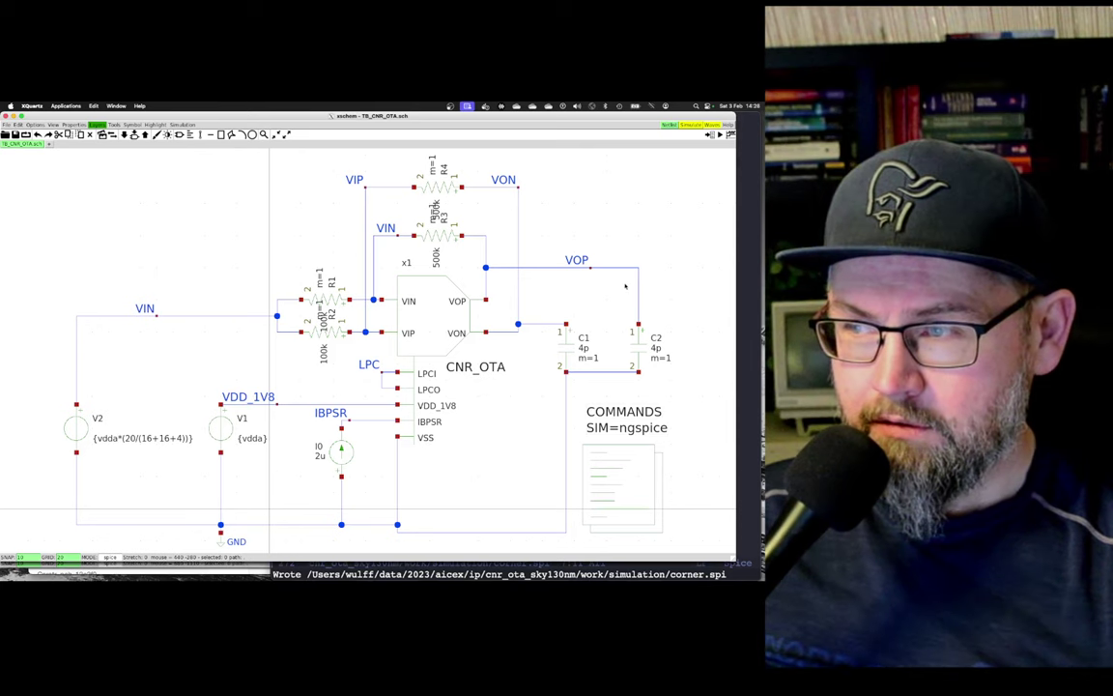
left_click(184, 124)
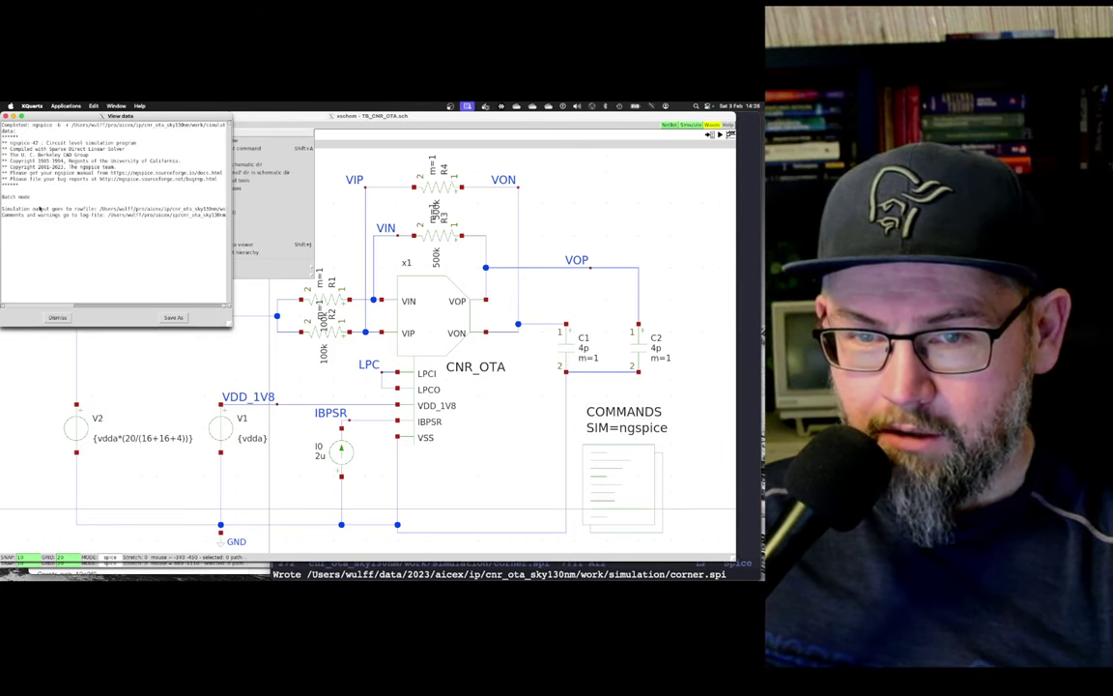
left_click(58, 318)
- Annotate the operating point from TB_CNR_OTA.raw into the testbench schematic
left_click(184, 125)
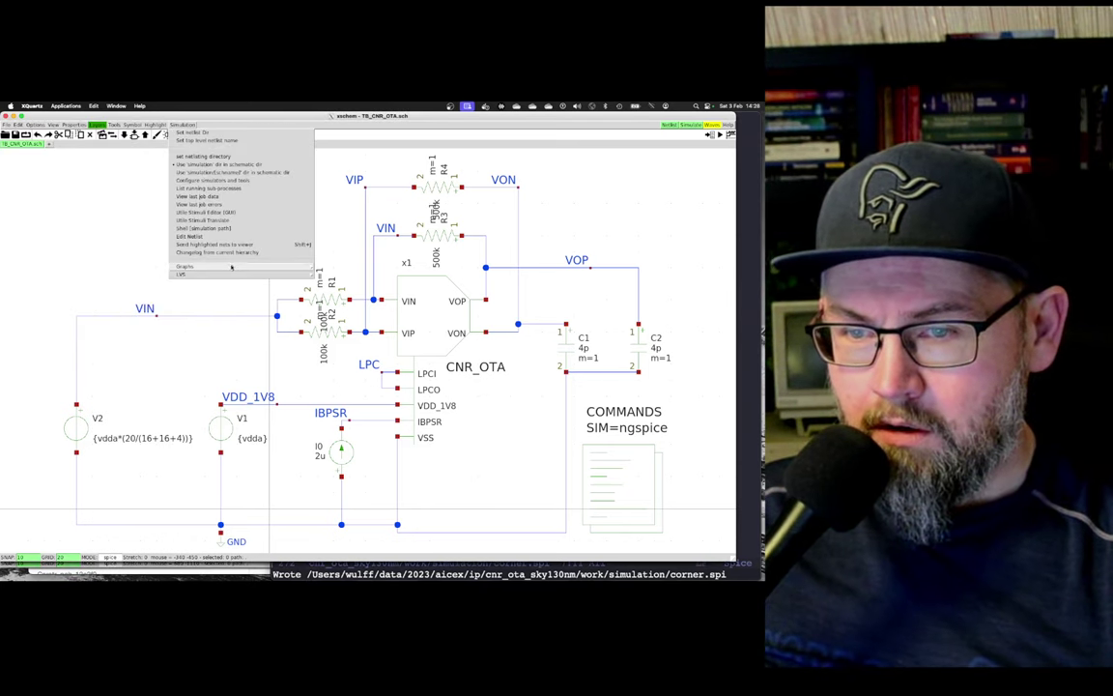
mouse_move(230, 268)
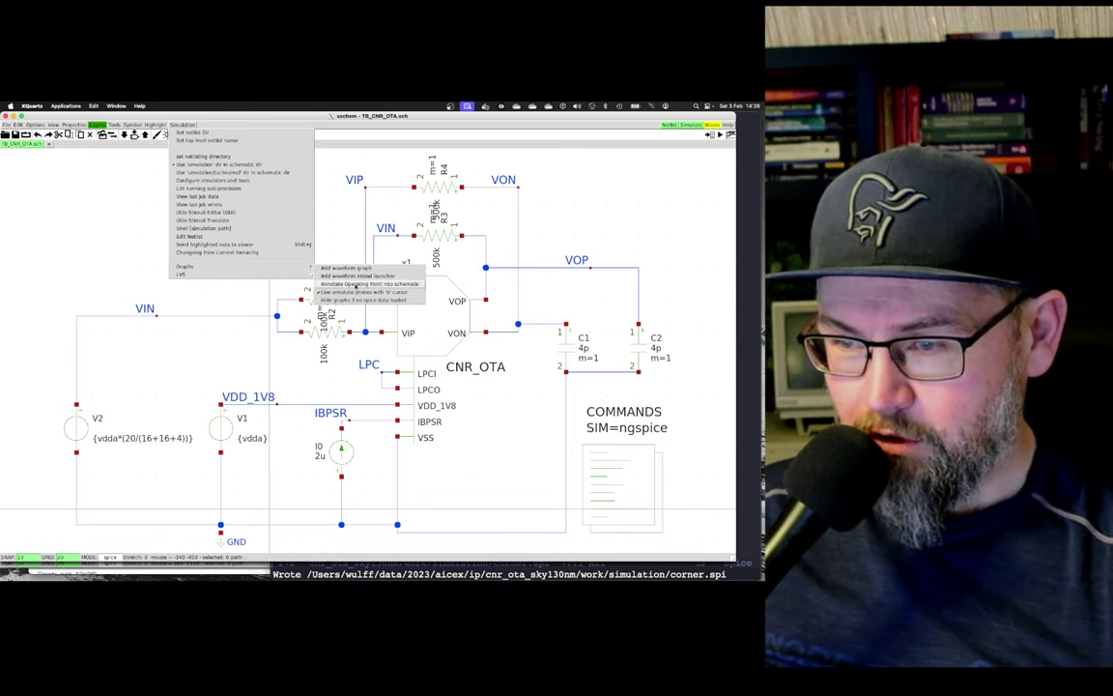
left_click(355, 284)
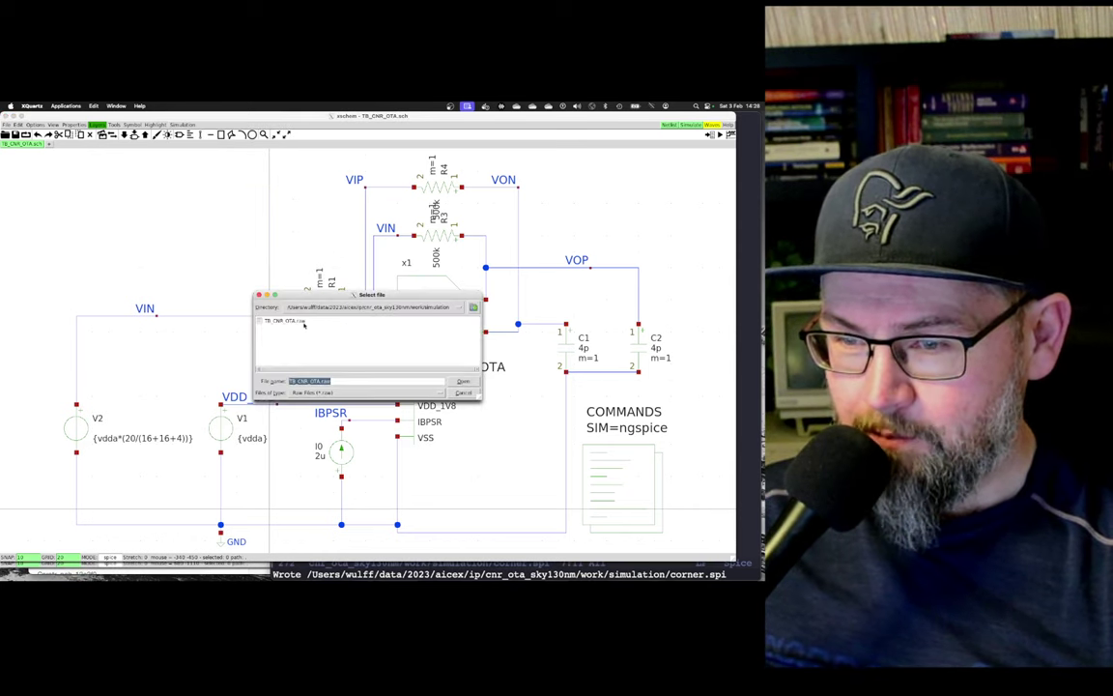
left_click(463, 381)
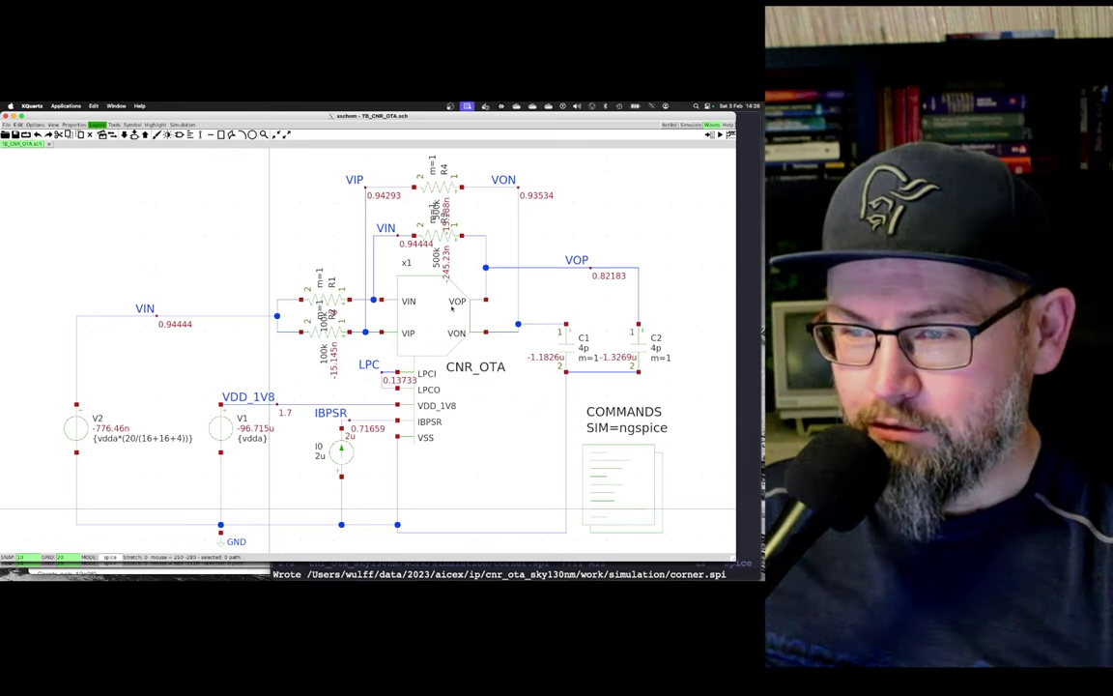
- Descend into the CNR_OTA symbol and examine the annotated node voltages of the DIFF OTA, including VCONN and VCONP
key("e")
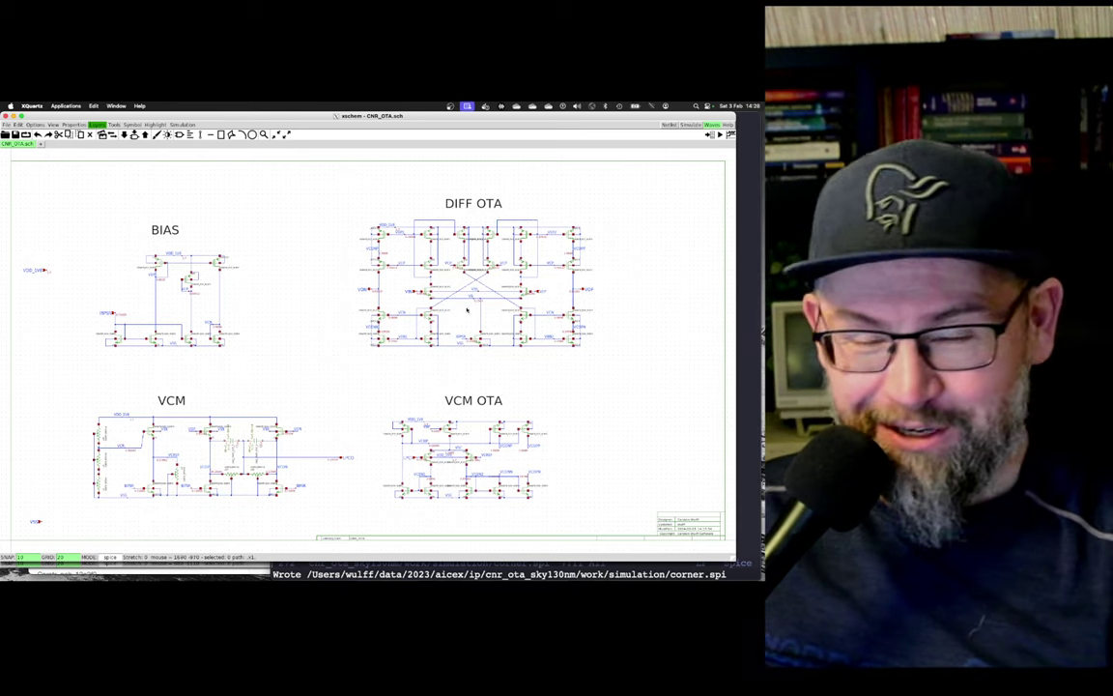
scroll(492, 318, "up", 3)
scroll(440, 326, "down", 3)
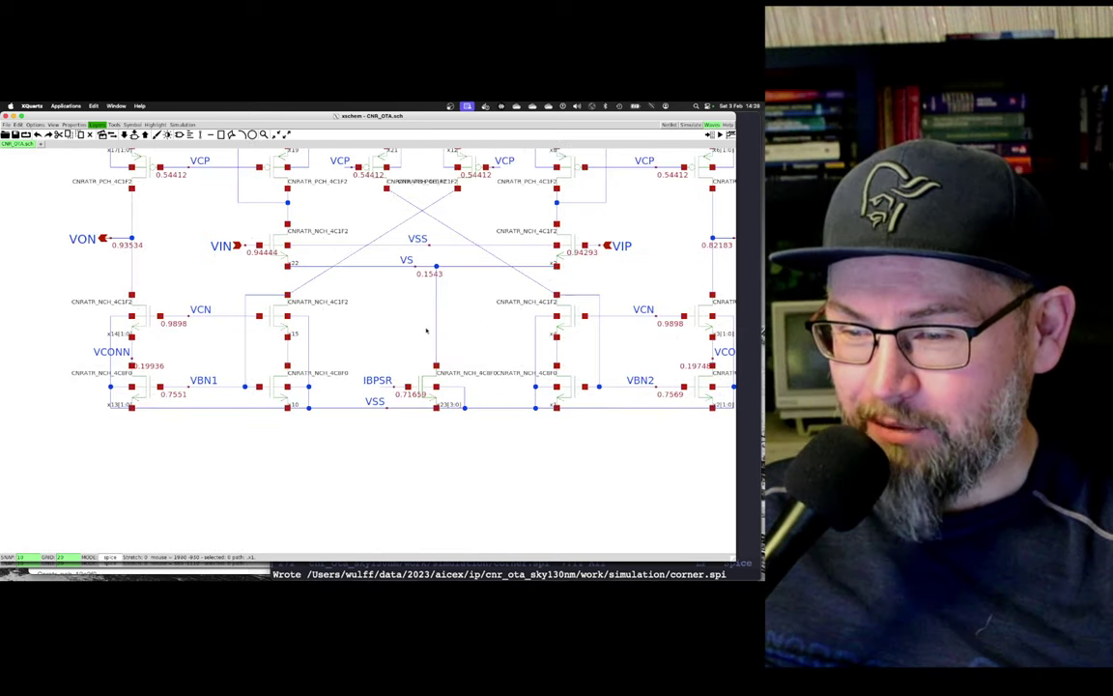
scroll(410, 331, "up", 3)
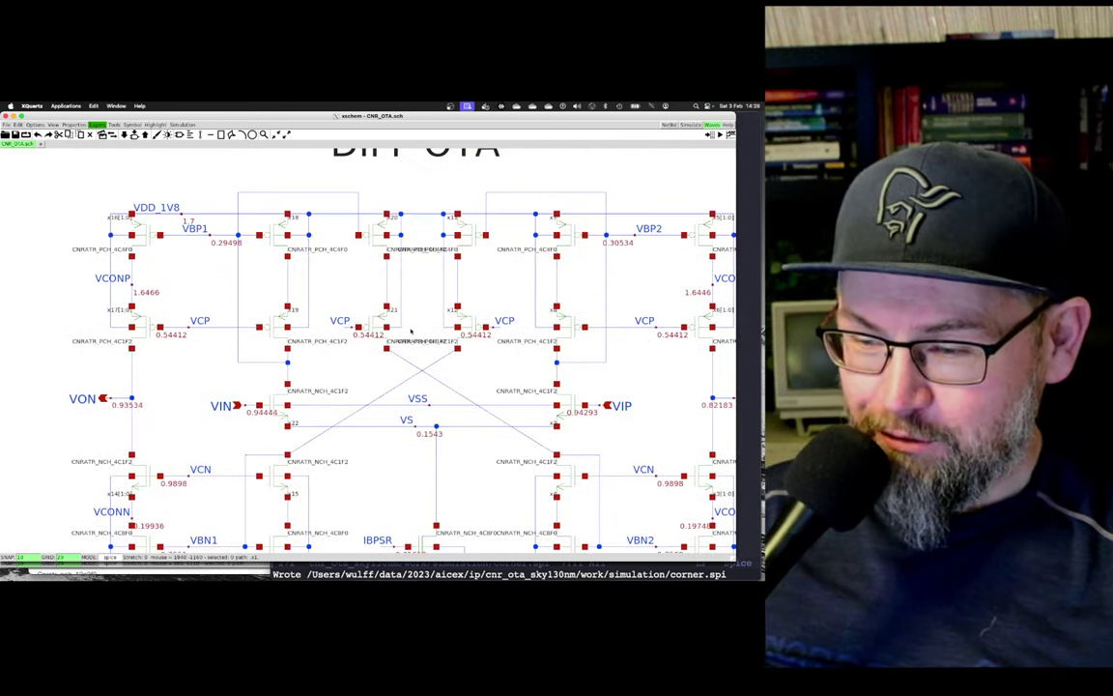
scroll(410, 330, "down", 1)
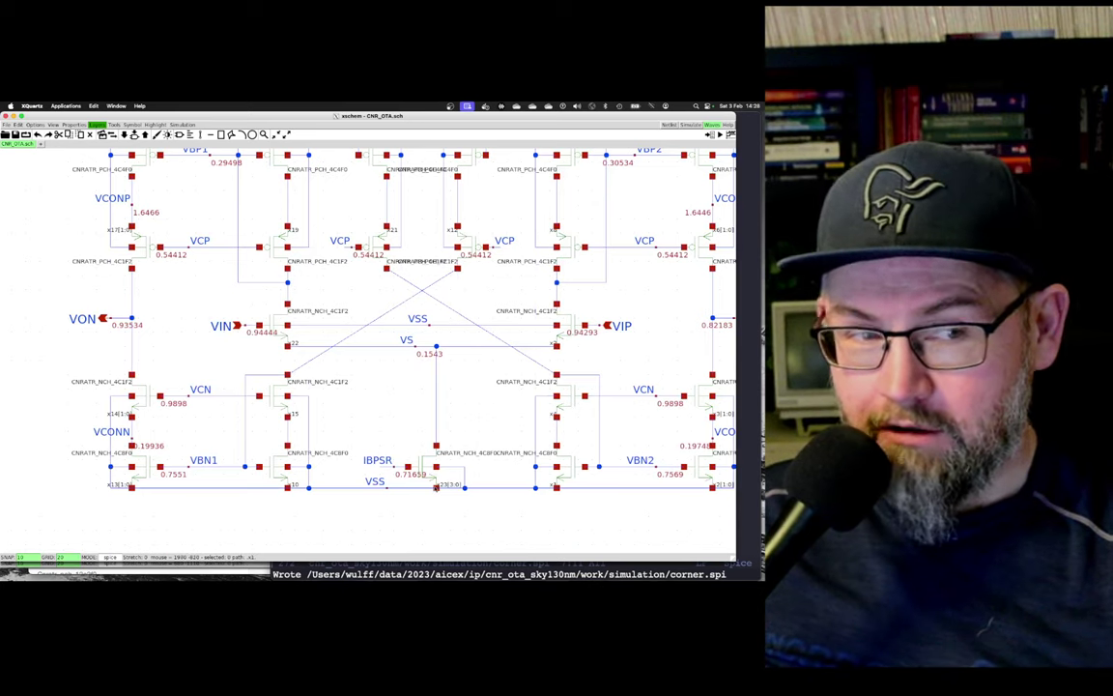
scroll(435, 488, "left", 1)
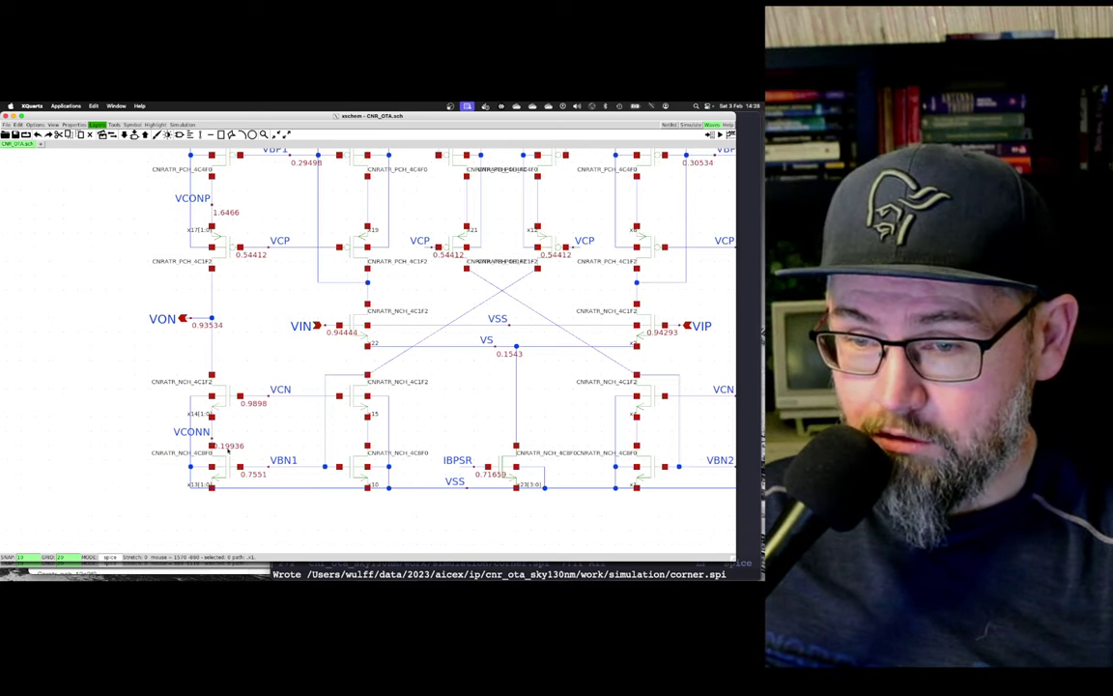
scroll(228, 449, "up", 2)
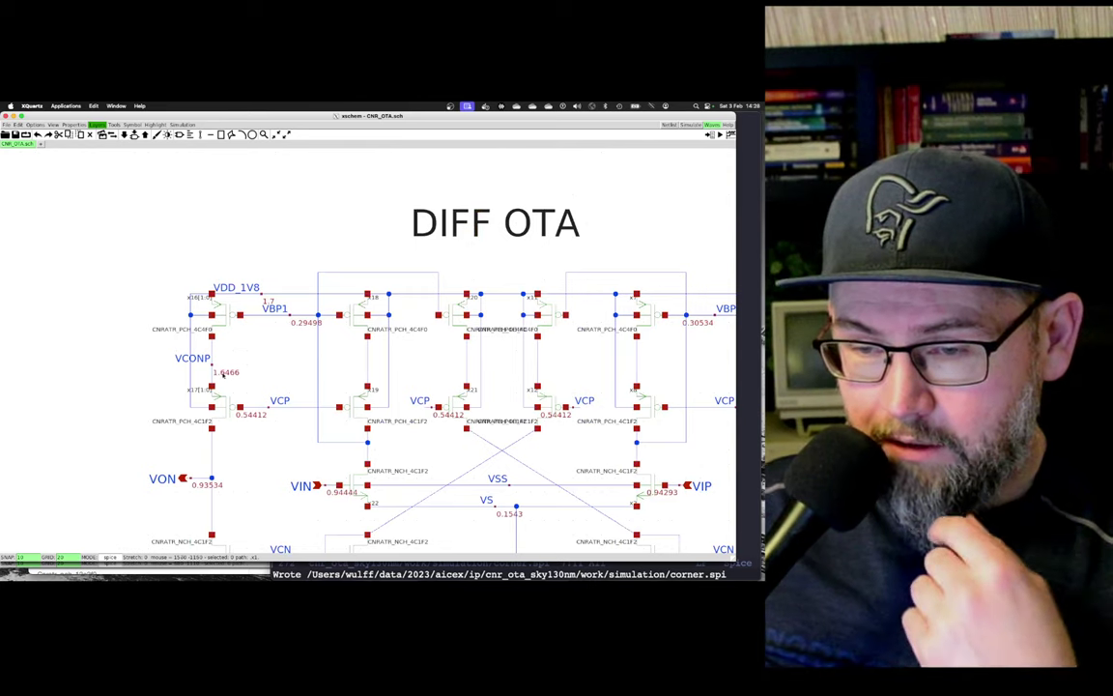
scroll(229, 415, "up", 2)
scroll(221, 375, "down", 1)
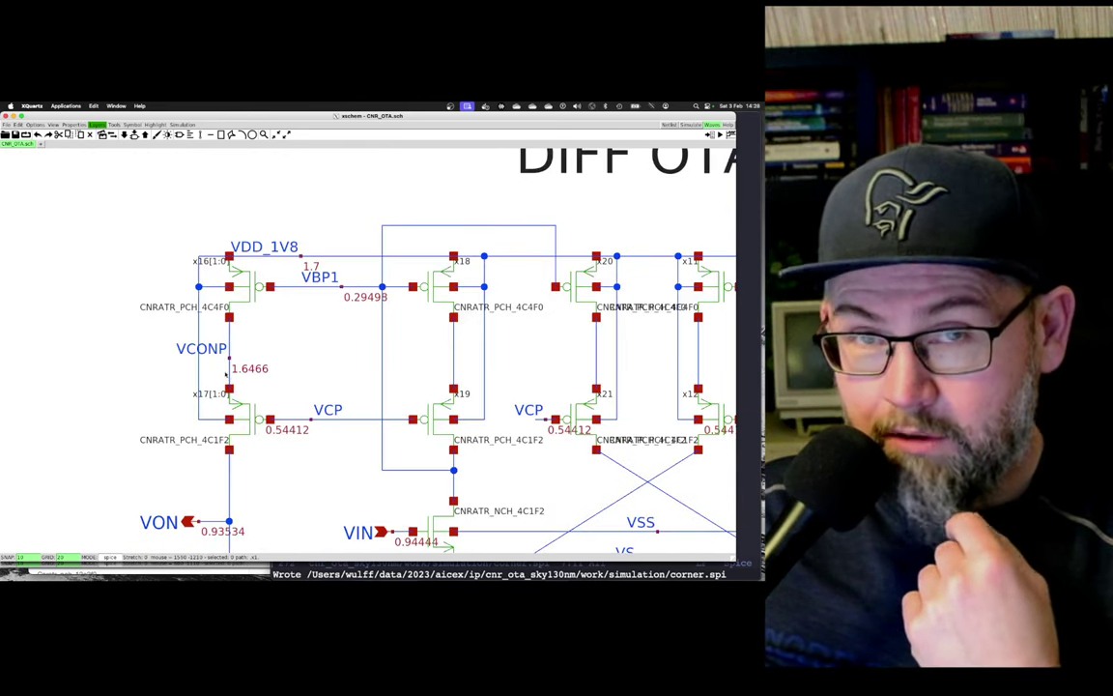
left_click(250, 371)
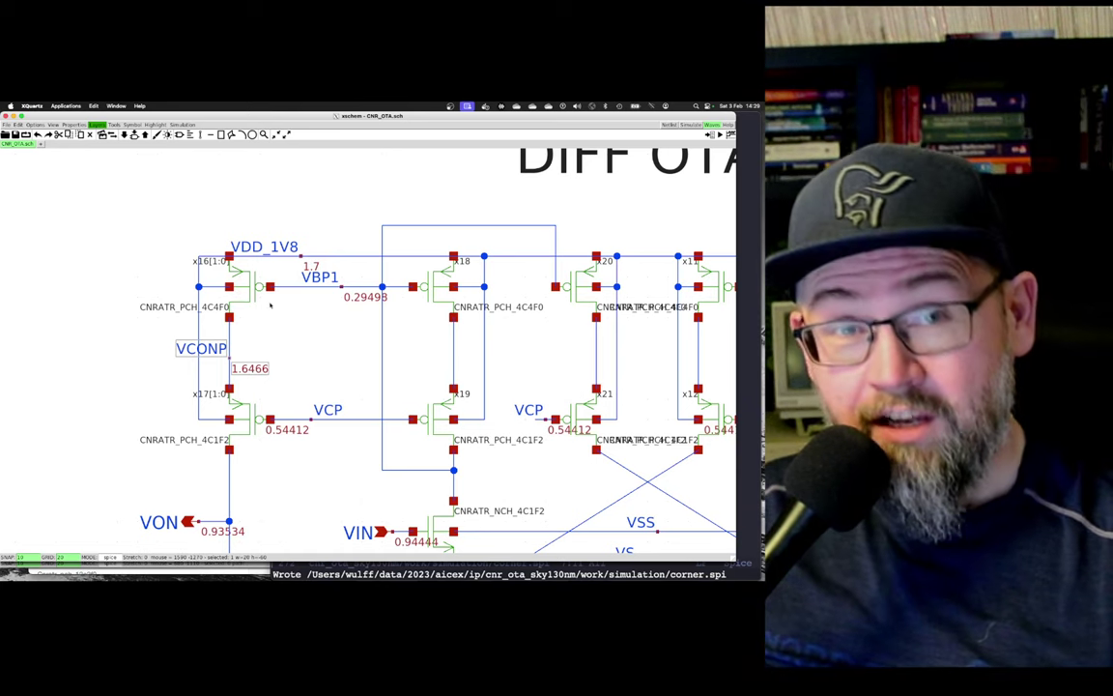
scroll(270, 305, "up", 1)
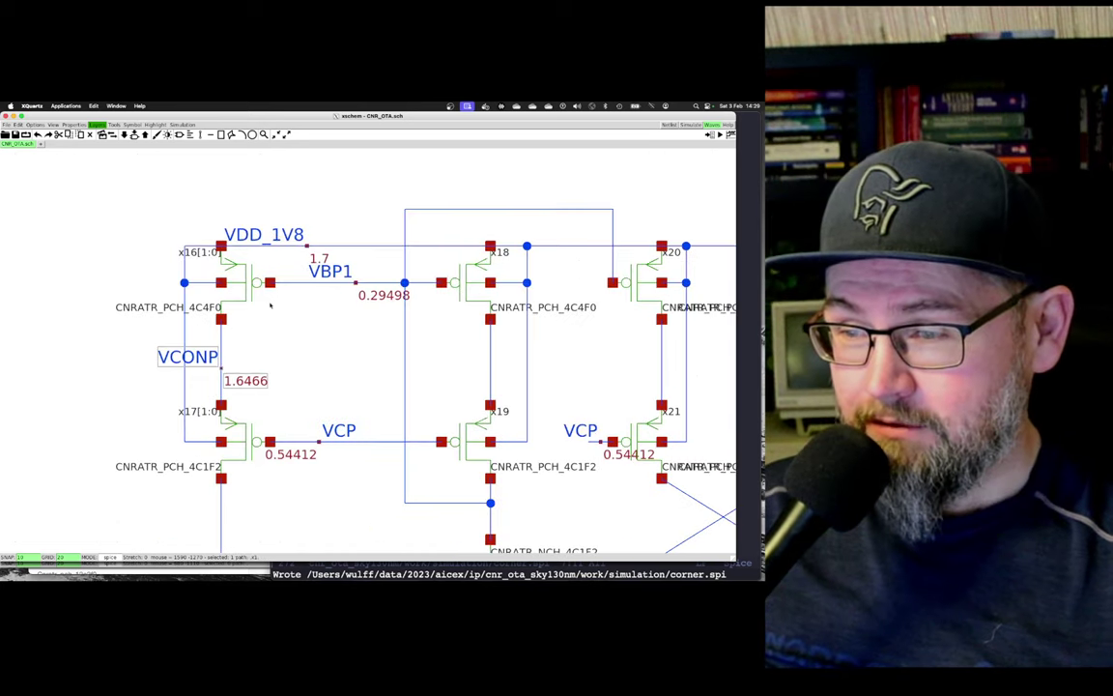
scroll(271, 305, "down", 5)
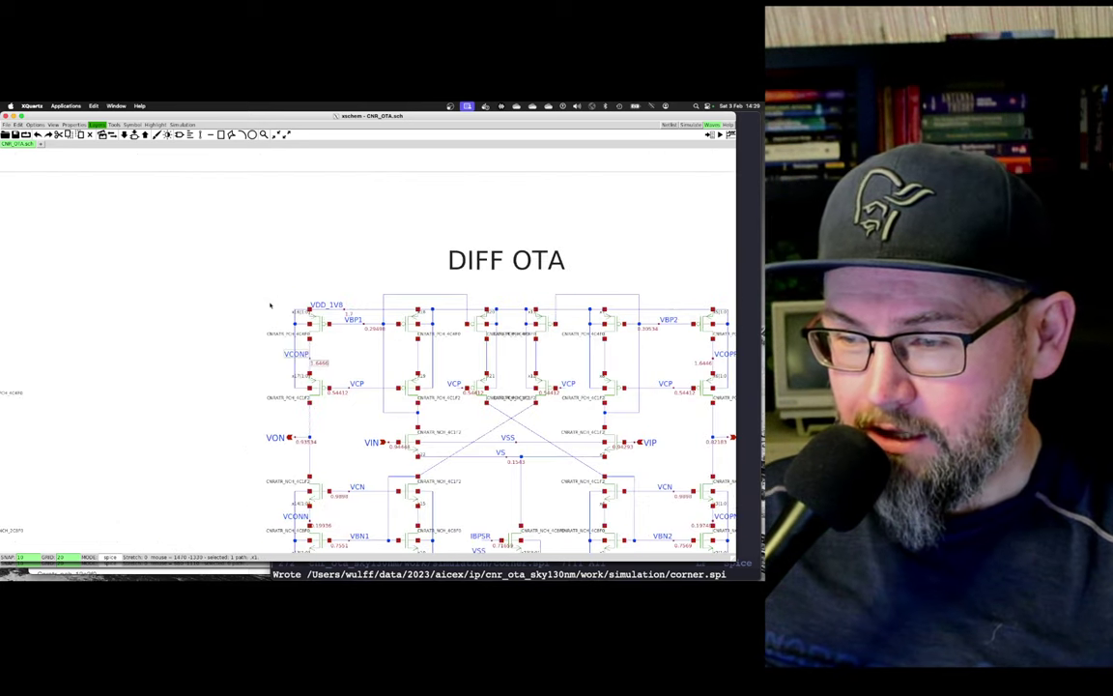
- Change the symbol of transistor x27, which generates VCP in the BIAS block, to CNRATR_PCH_4C4F0
scroll(271, 305, "left", 1, "shift")
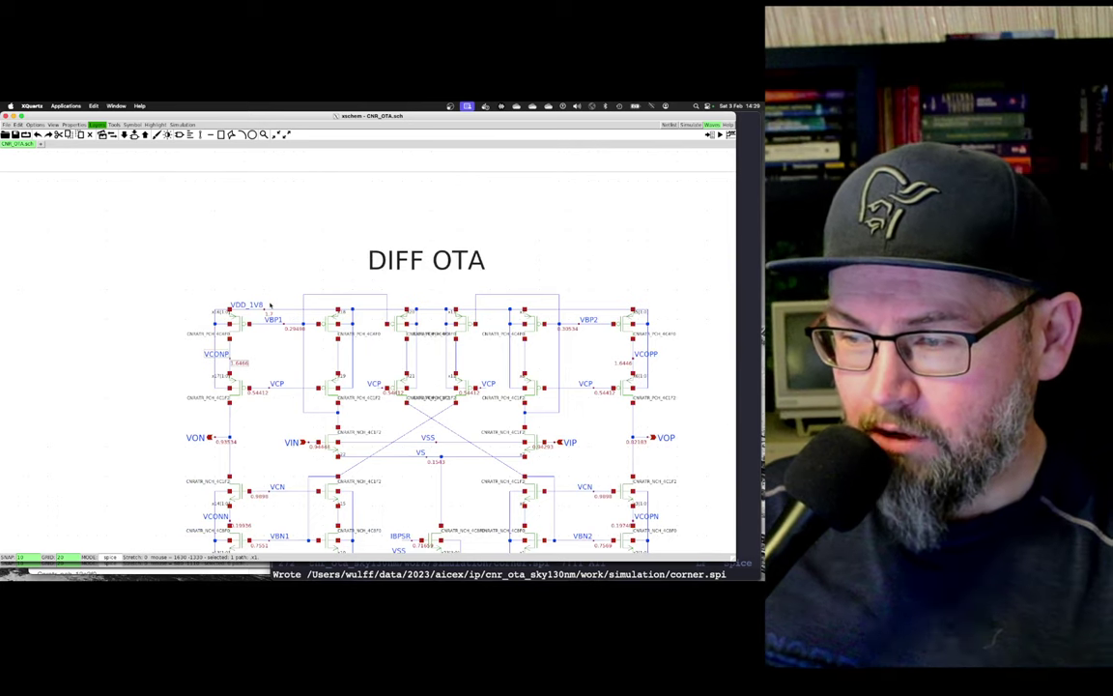
scroll(270, 306, "left", 5, "shift")
scroll(270, 305, "left", 10, "shift")
scroll(271, 306, "down", 3)
scroll(271, 306, "left", 3, "shift")
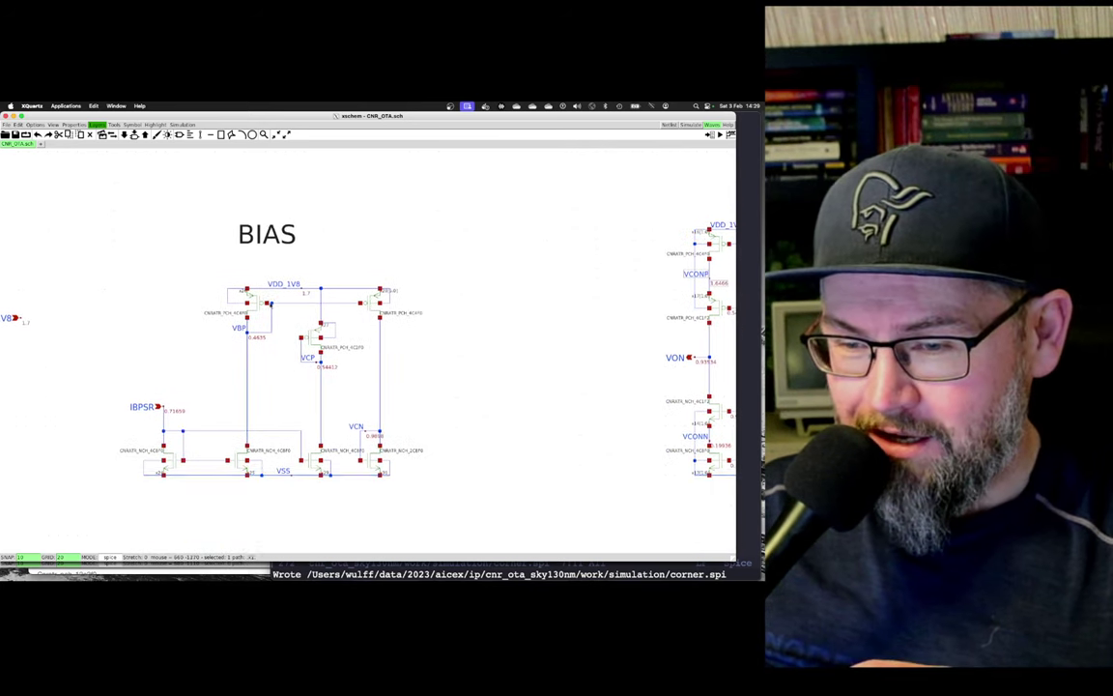
scroll(271, 306, "right", 3, "shift")
scroll(270, 305, "up", 3)
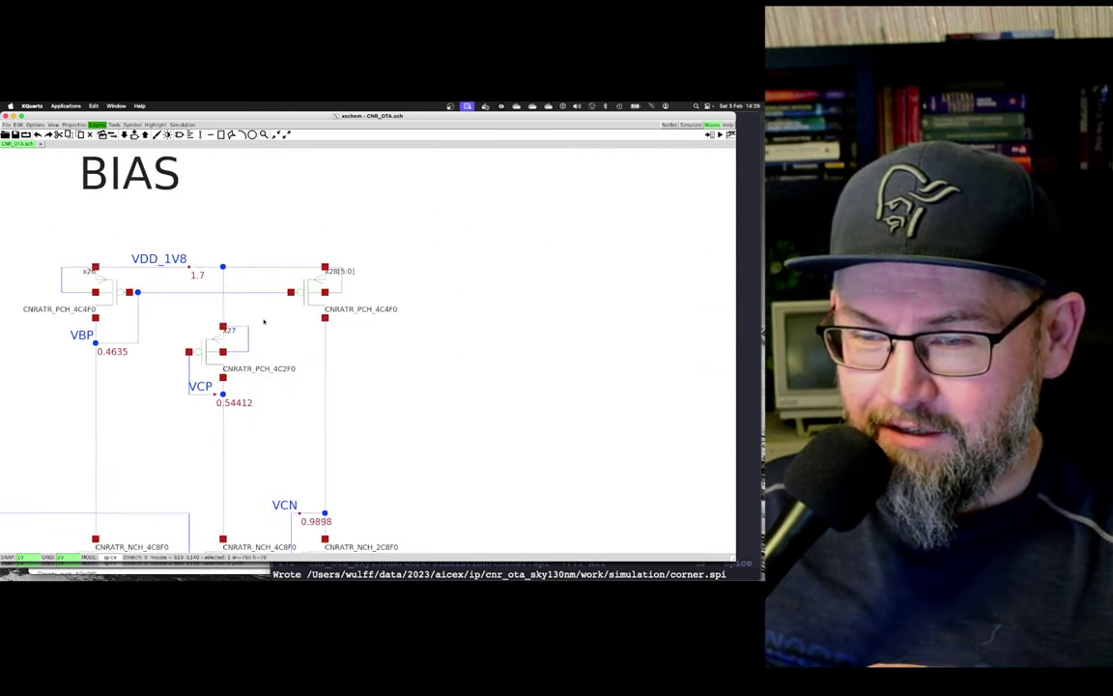
double_click(210, 351)
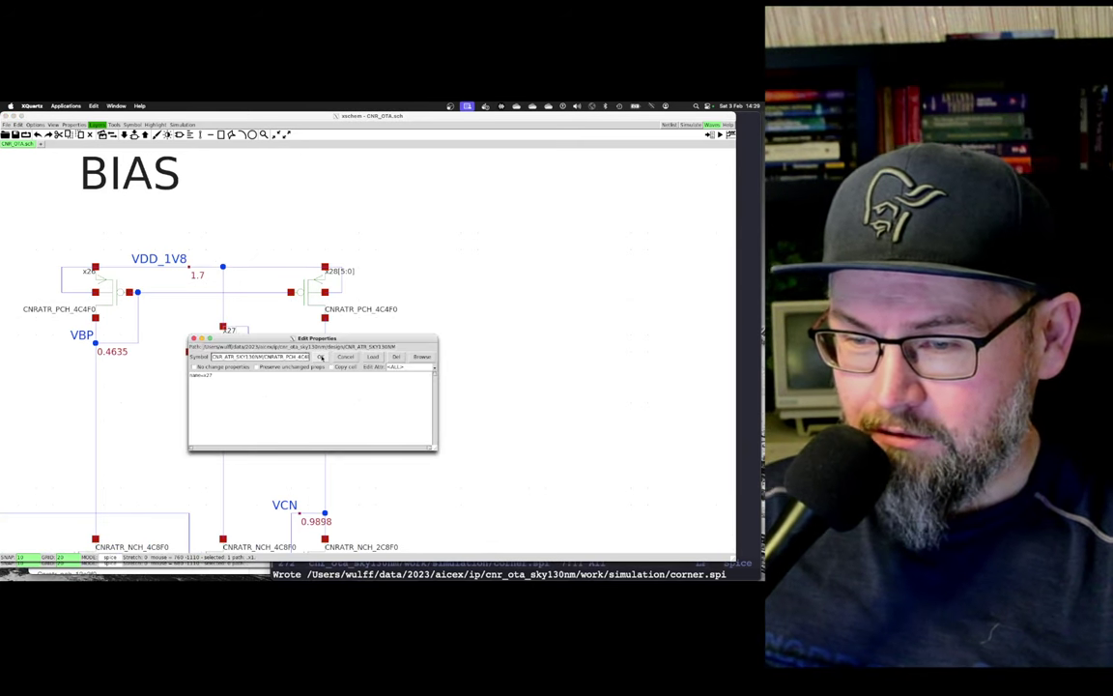
left_click(320, 357)
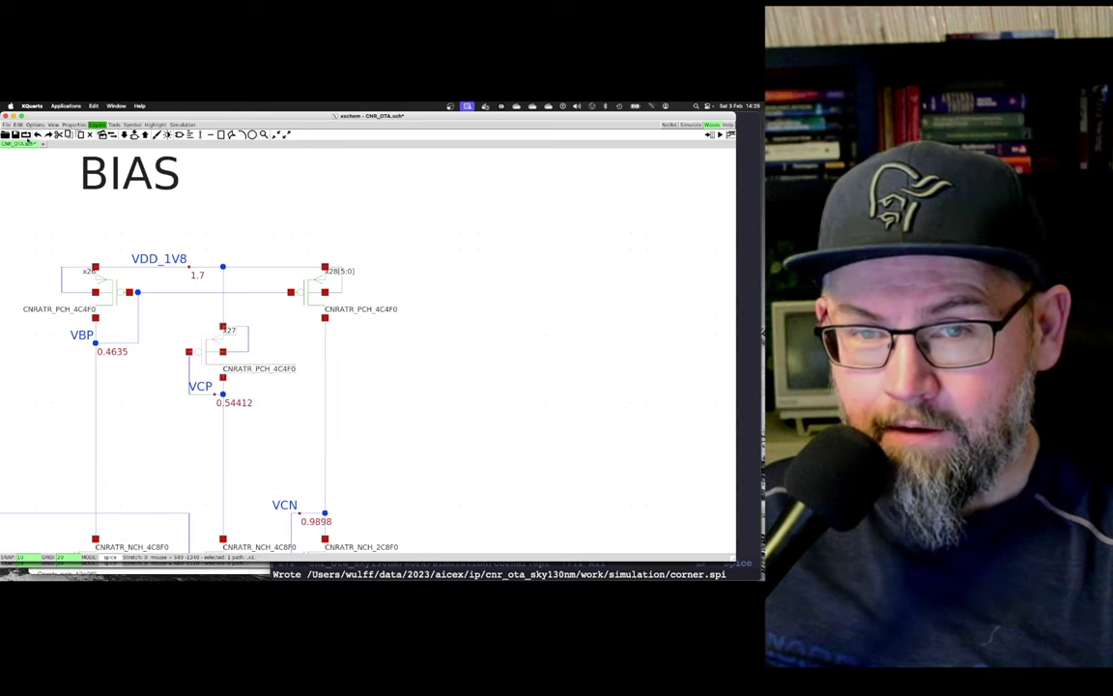
- Return to the TB_CNR_OTA testbench in xschem and annotate its operating point from TB_CNR_OTA.raw
key("super+Tab")
key("super+Tab")
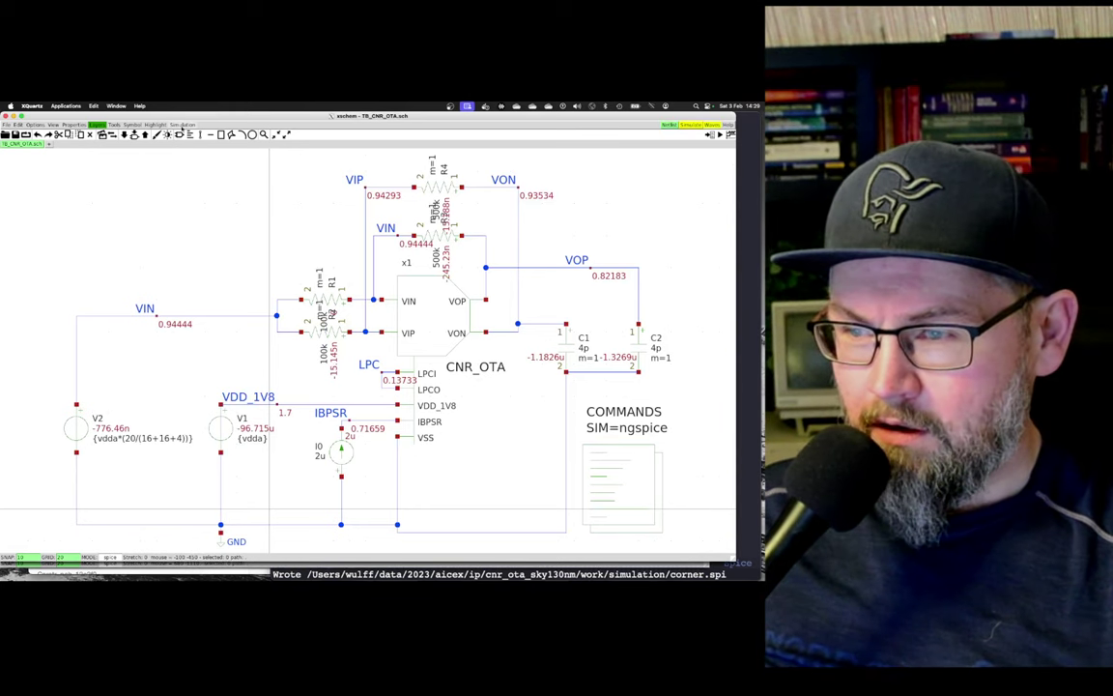
left_click(181, 125)
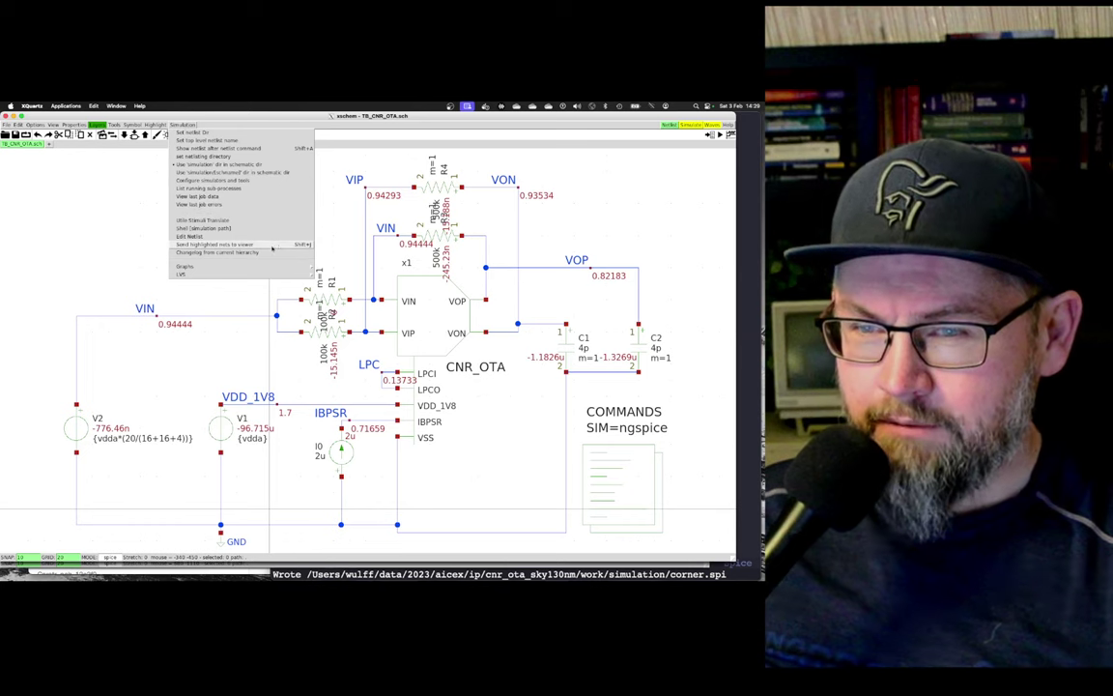
mouse_move(300, 268)
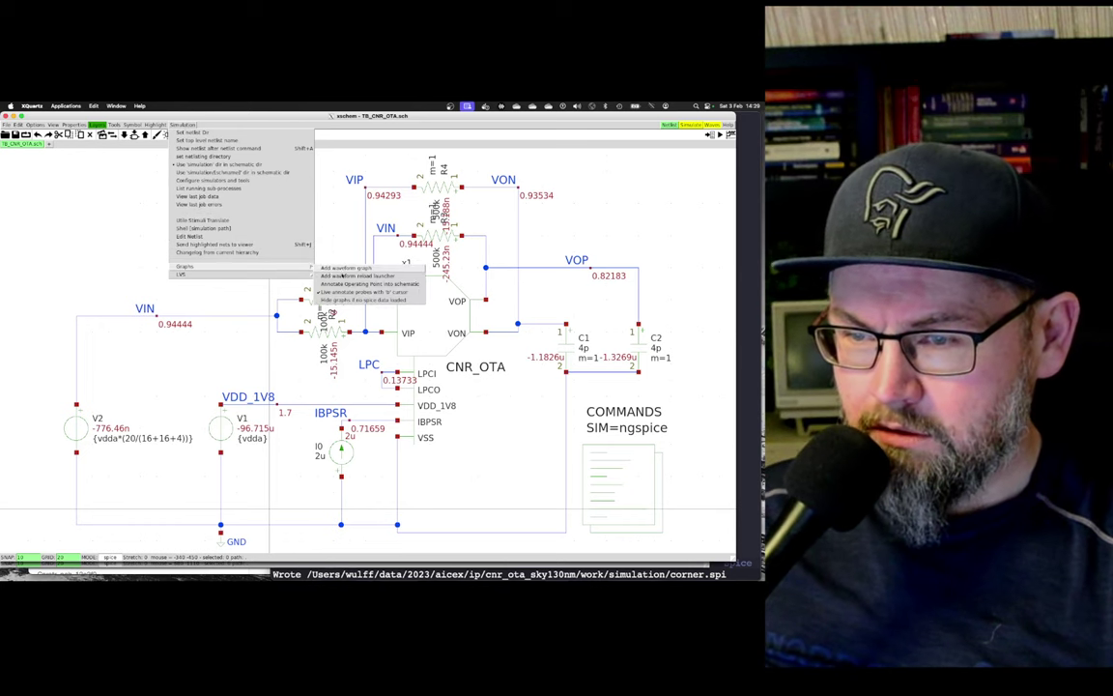
left_click(358, 284)
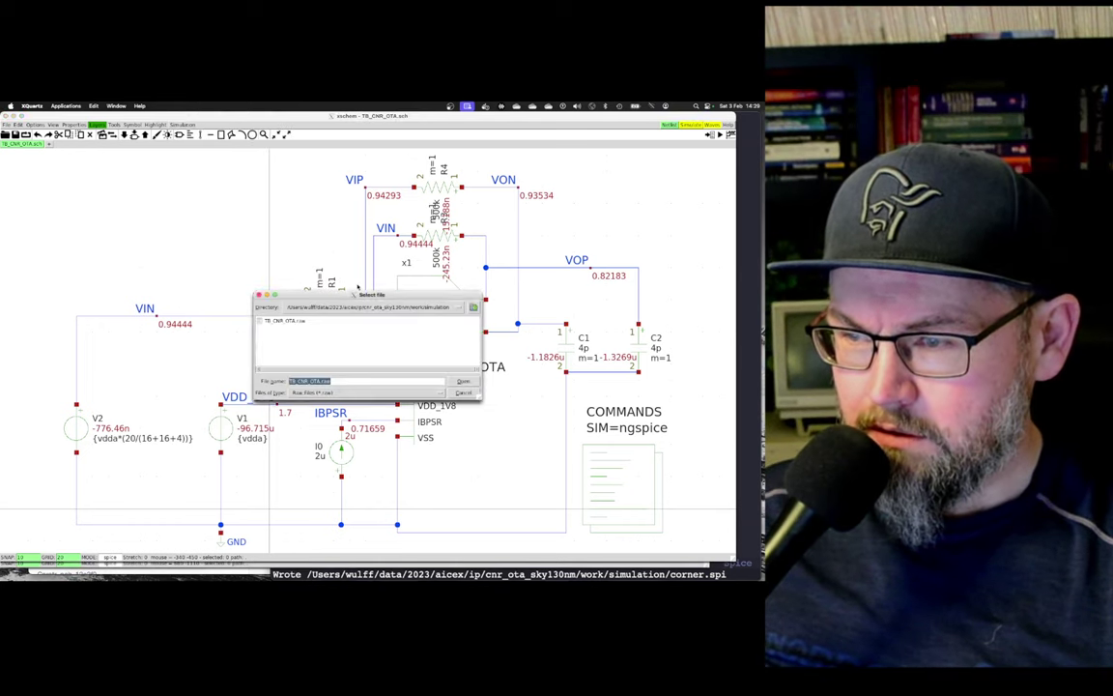
left_click(463, 381)
- Descend into the CNR_OTA symbol and examine the annotated VCONP, VCONN and VCP voltages in the DIFF OTA and BIAS blocks
left_click(372, 271)
key("e")
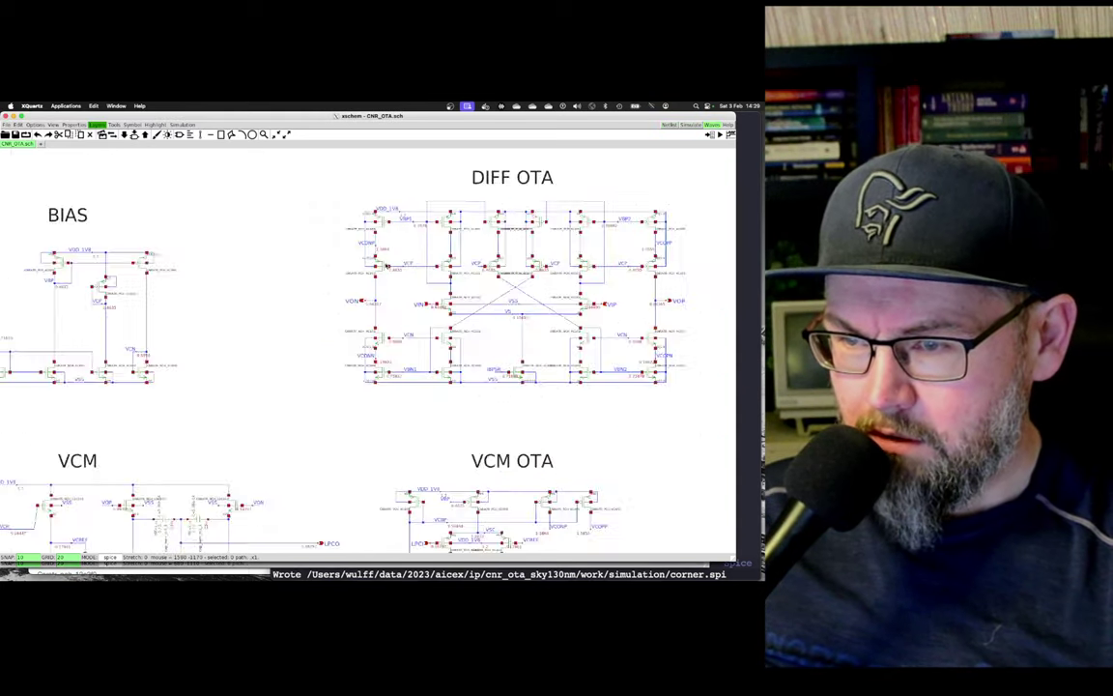
scroll(384, 258, "up", 5)
scroll(373, 215, "down", 1)
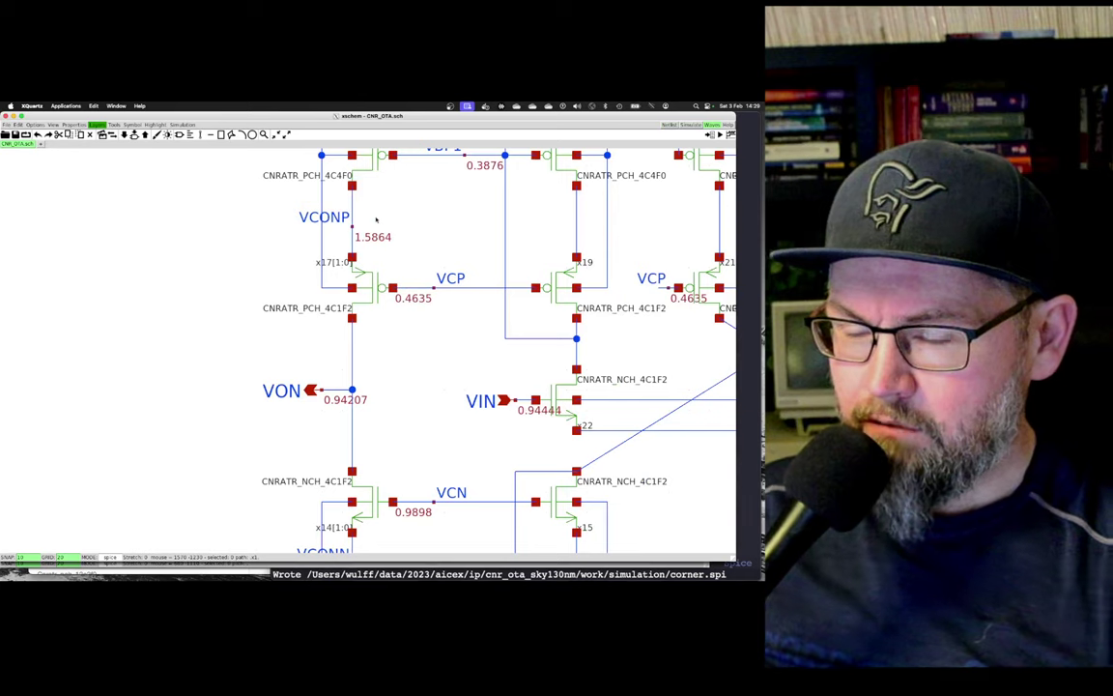
scroll(374, 217, "up", 2, "ctrl")
scroll(376, 219, "down", 1, "ctrl")
scroll(375, 219, "up", 1)
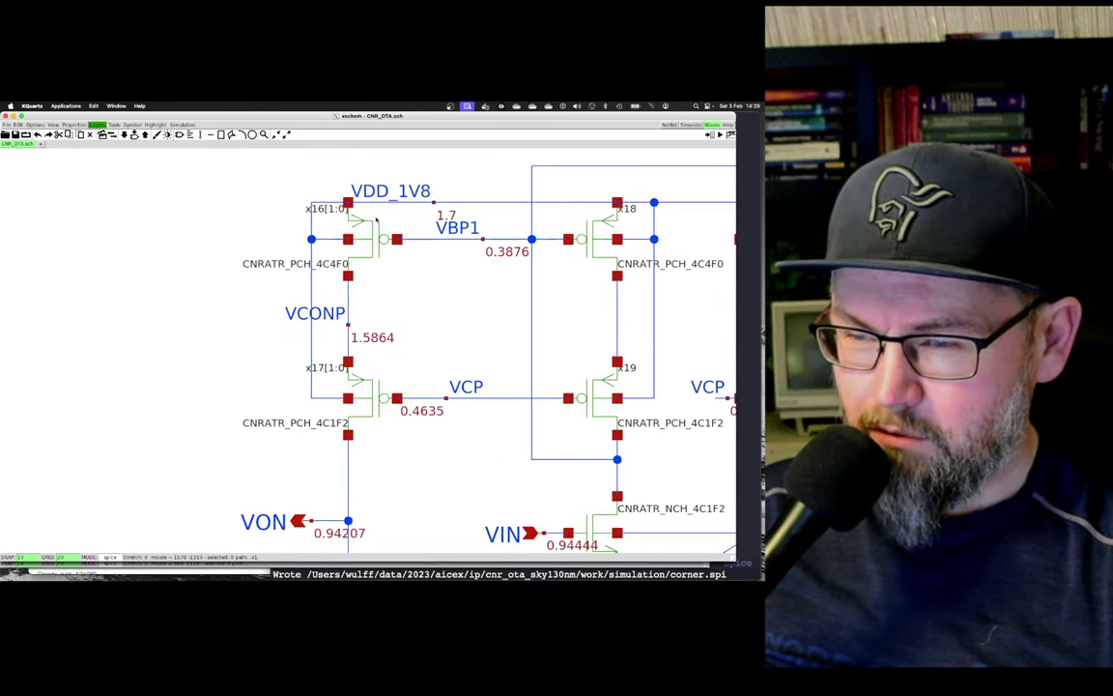
scroll(376, 219, "down", 2)
scroll(376, 220, "left", 4)
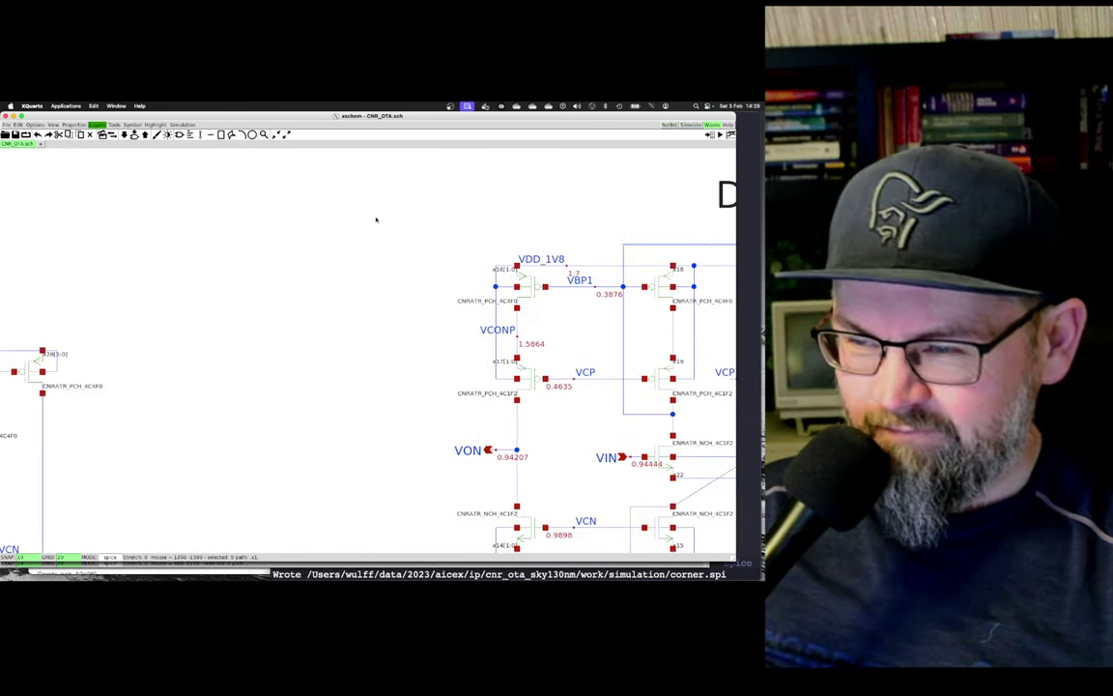
scroll(376, 219, "left", 1)
scroll(376, 219, "right", 2)
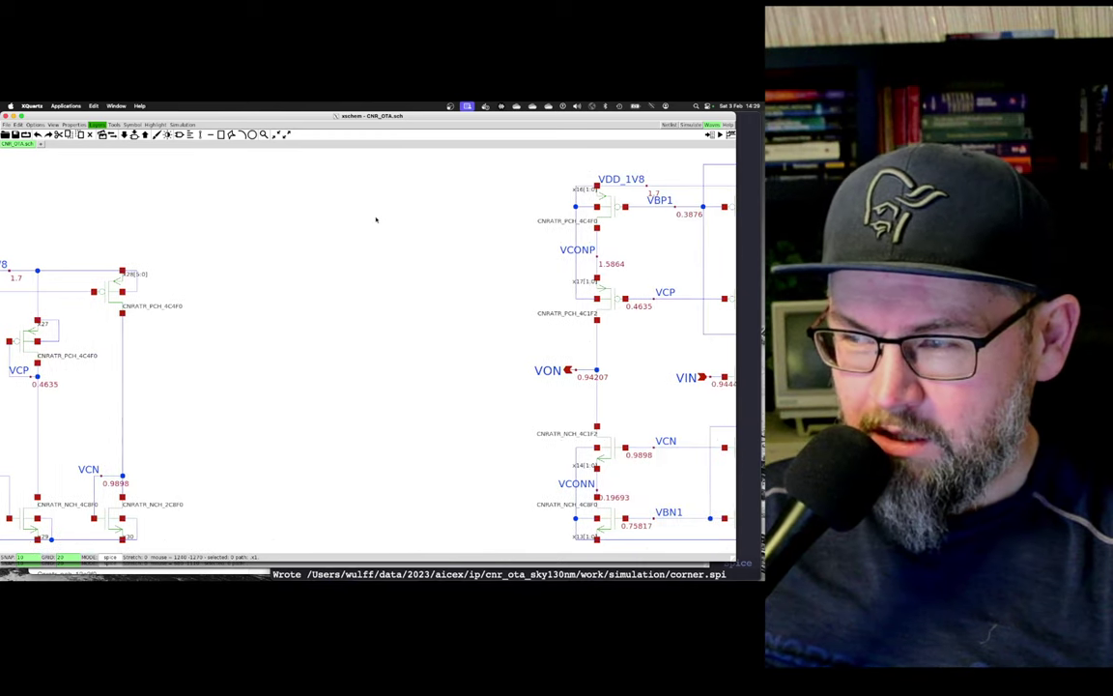
scroll(376, 219, "left", 1)
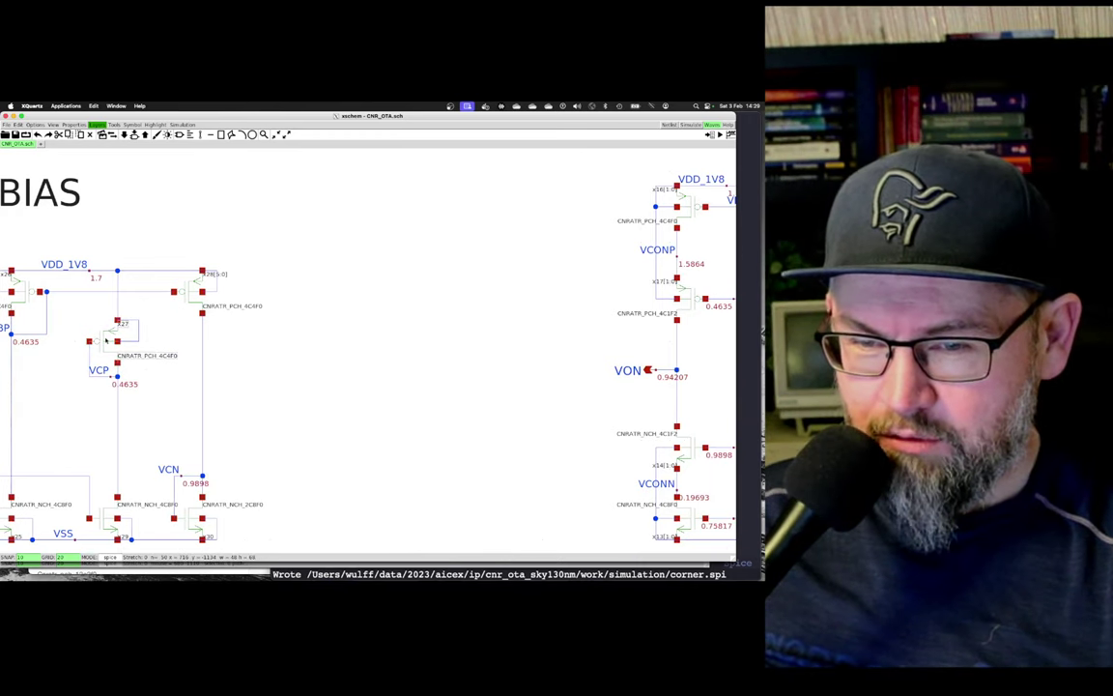
- Change the symbol of transistor x27 in the BIAS block to CNRATR_PCH_4C8F0 and rerun the simulation from the parent testbench
double_click(114, 334)
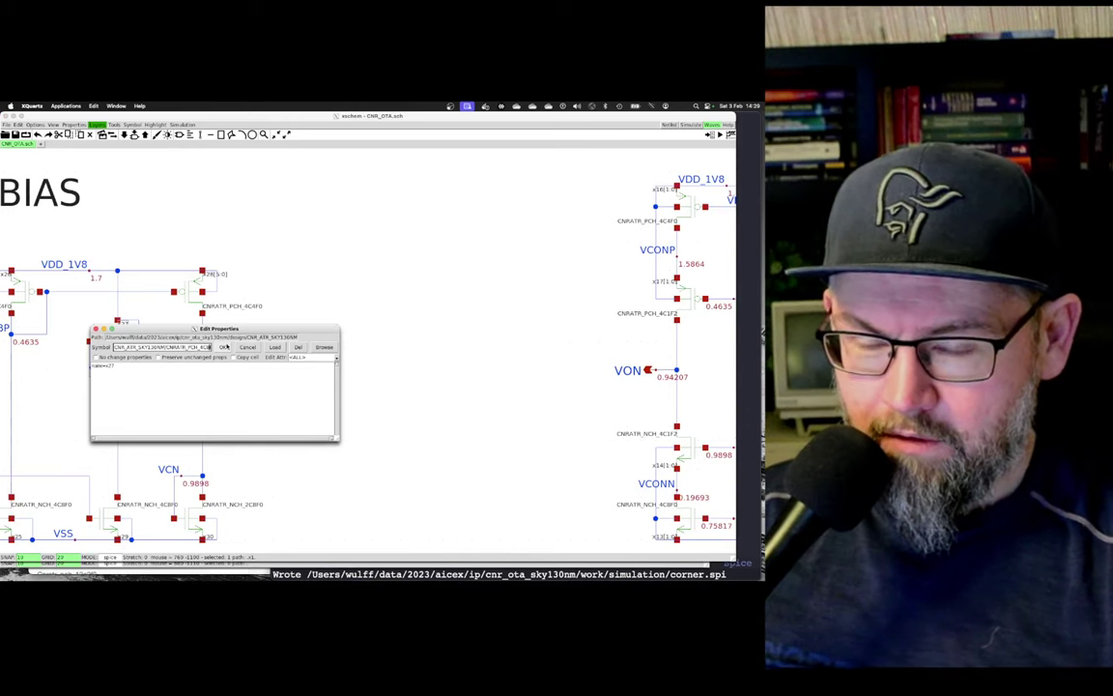
left_click(224, 347)
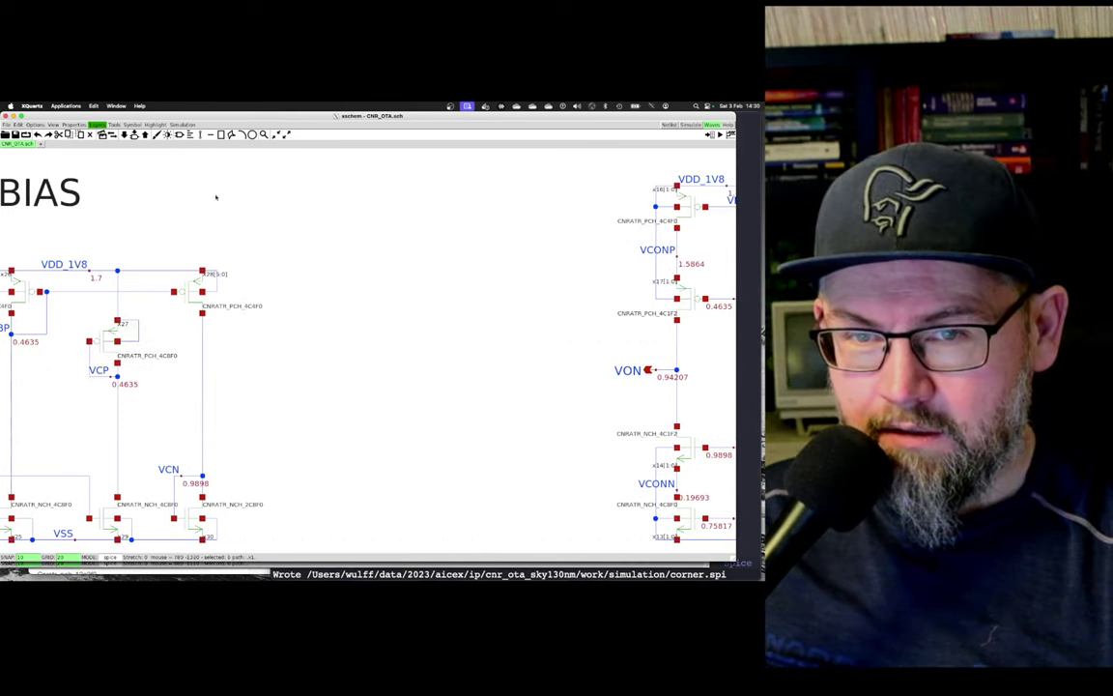
key("ctrl+e")
left_click(684, 124)
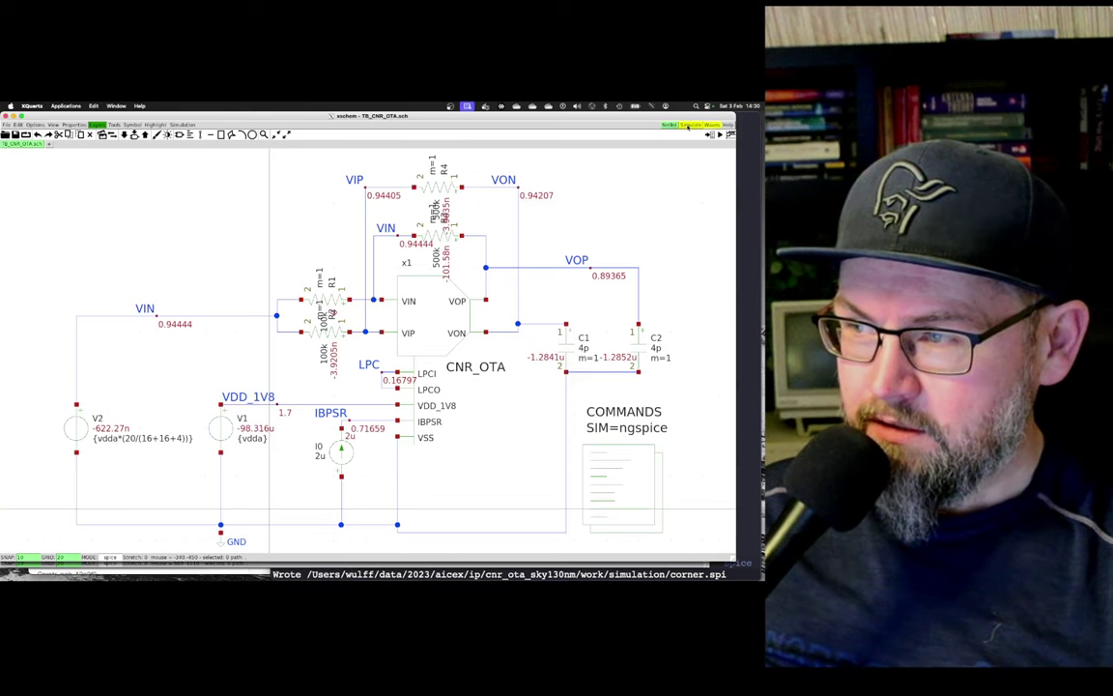
- Try to annotate the operating point from TB_CNR_OTA.raw and inspect the DIFF OTA inside CNR_OTA
left_click(183, 125)
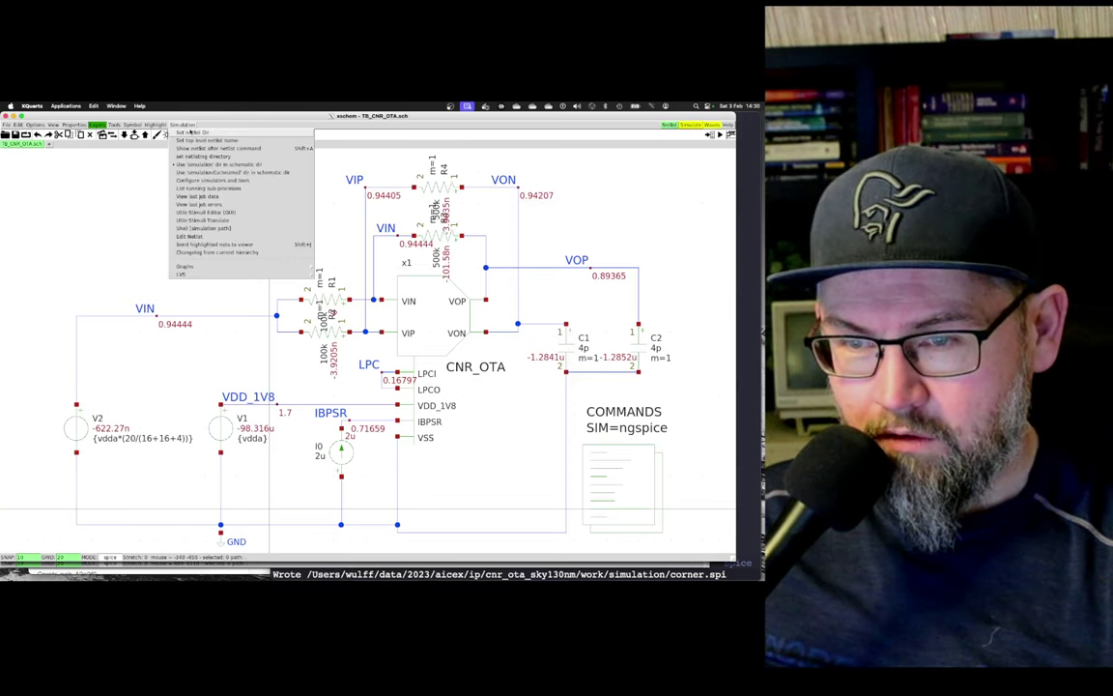
mouse_move(250, 266)
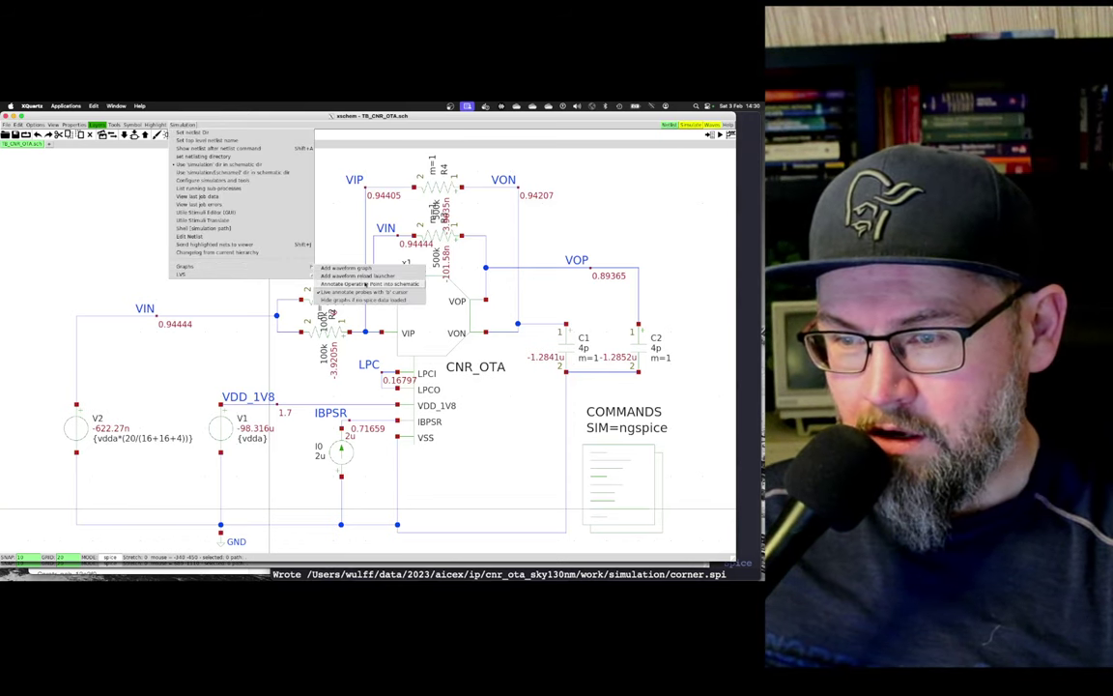
left_click(366, 282)
left_click(463, 380)
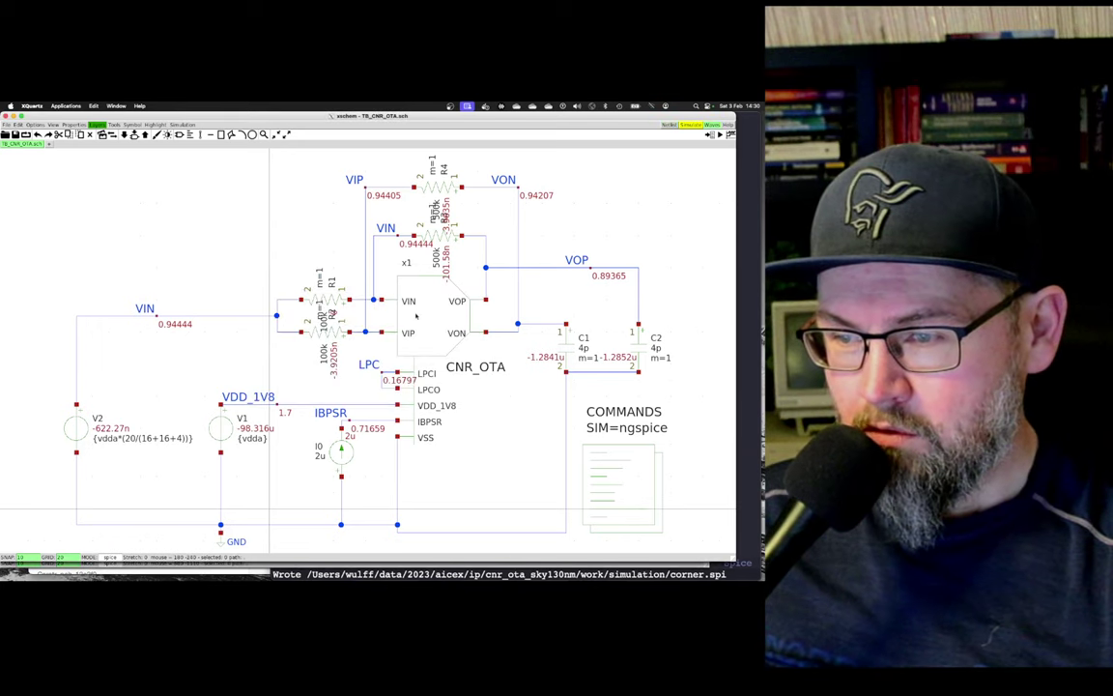
left_click(425, 325)
key("e")
scroll(404, 253, "up", 5)
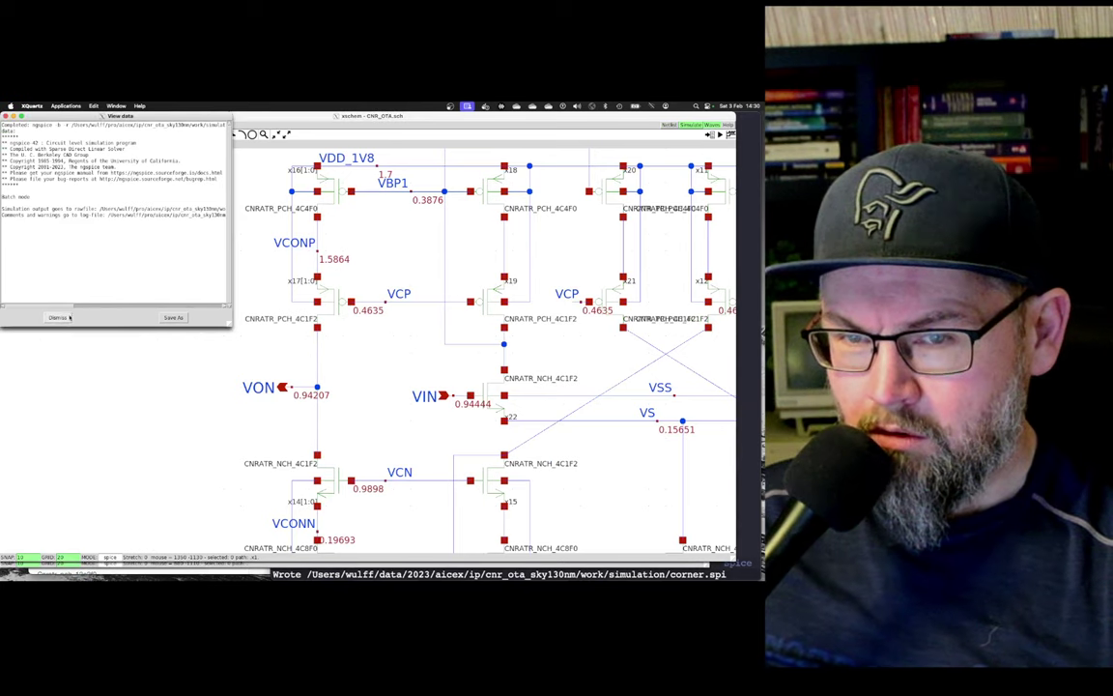
- Dismiss the ngspice job data, go back up to the testbench and reload the operating-point annotation from TB_CNR_OTA.raw
left_click(58, 318)
key("ctrl+e")
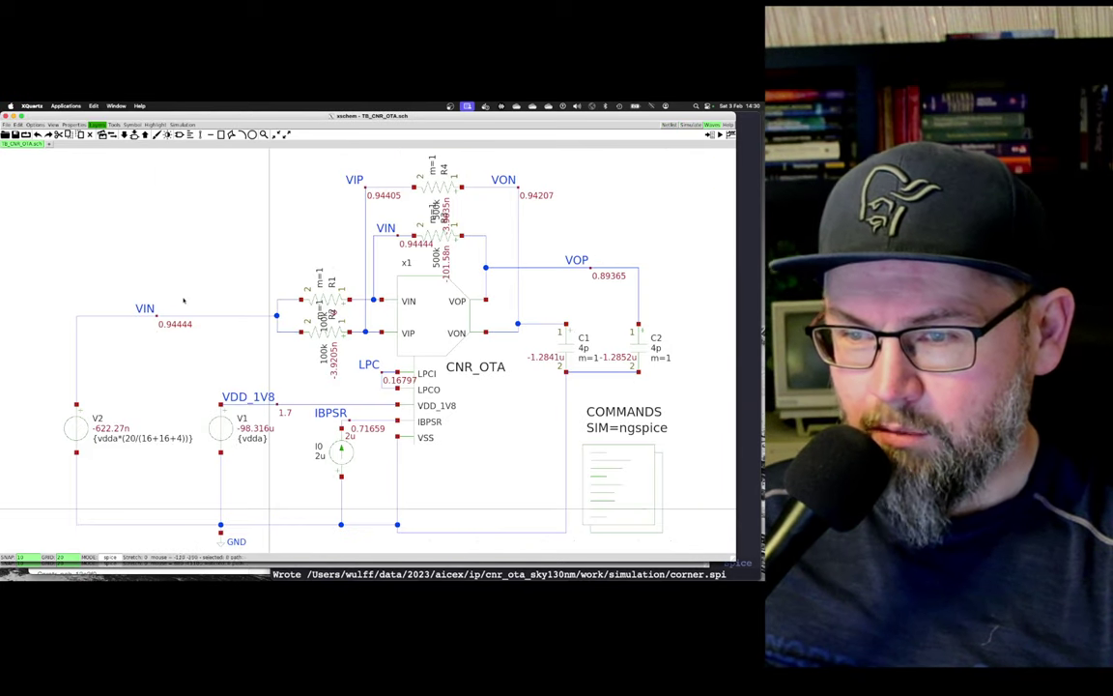
left_click(181, 125)
mouse_move(245, 270)
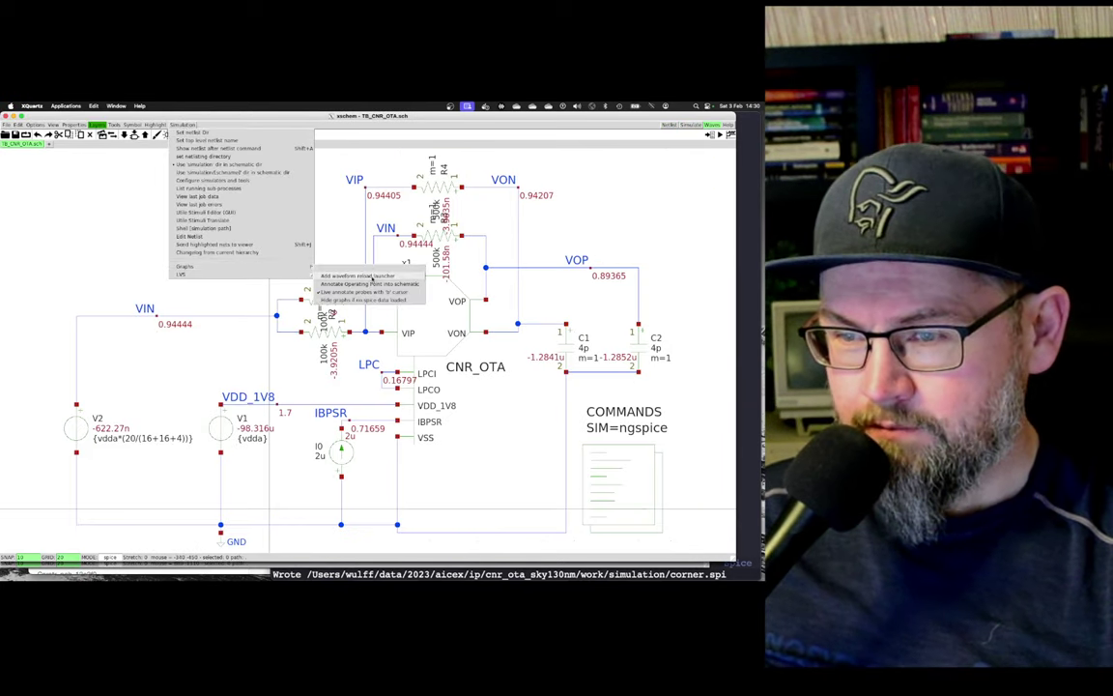
left_click(368, 284)
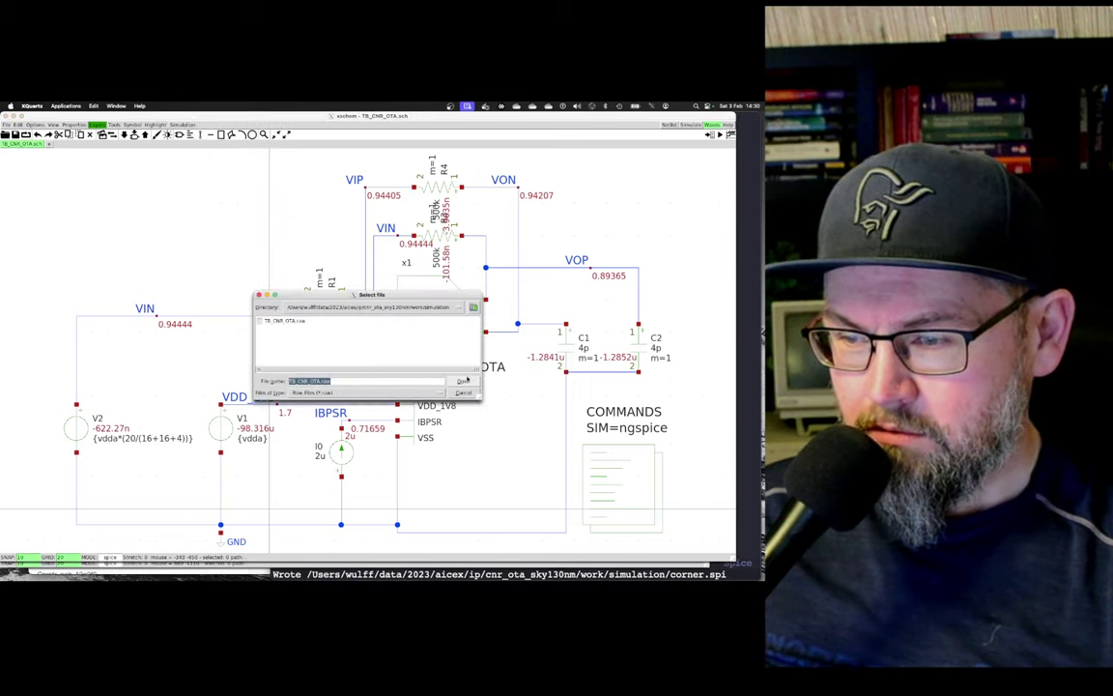
left_click(463, 381)
- Descend into CNR_OTA and check the updated VCONP, VCP and VBP1 voltages around x16 and x17 in the DIFF OTA
key("e")
scroll(389, 261, "up", 5)
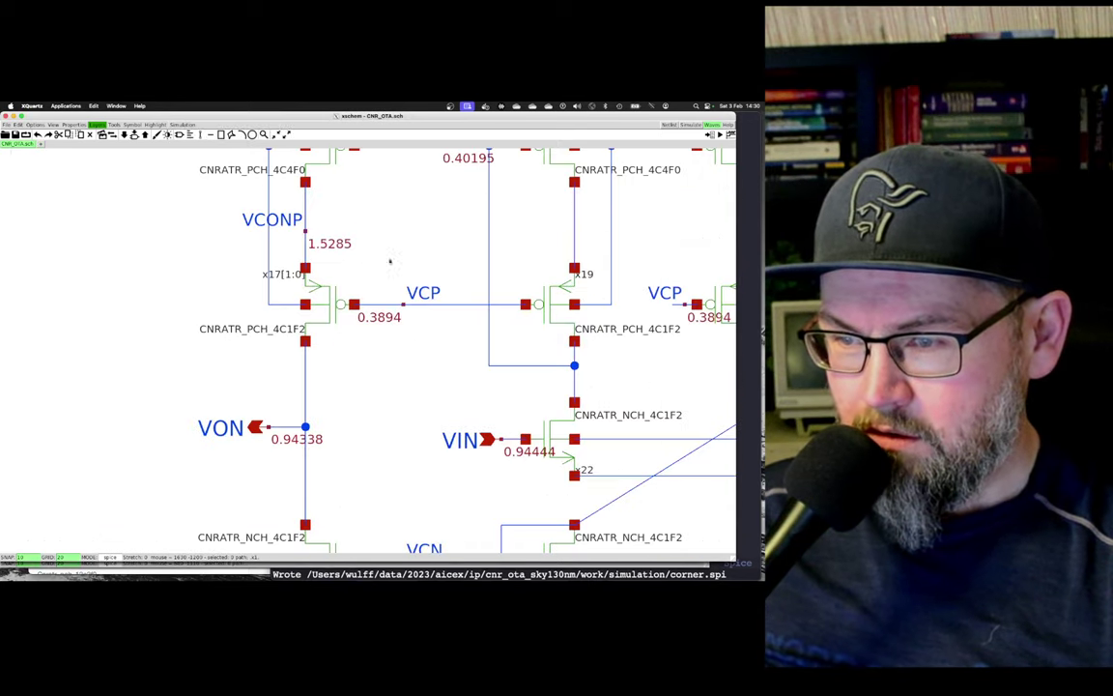
scroll(345, 249, "up", 3)
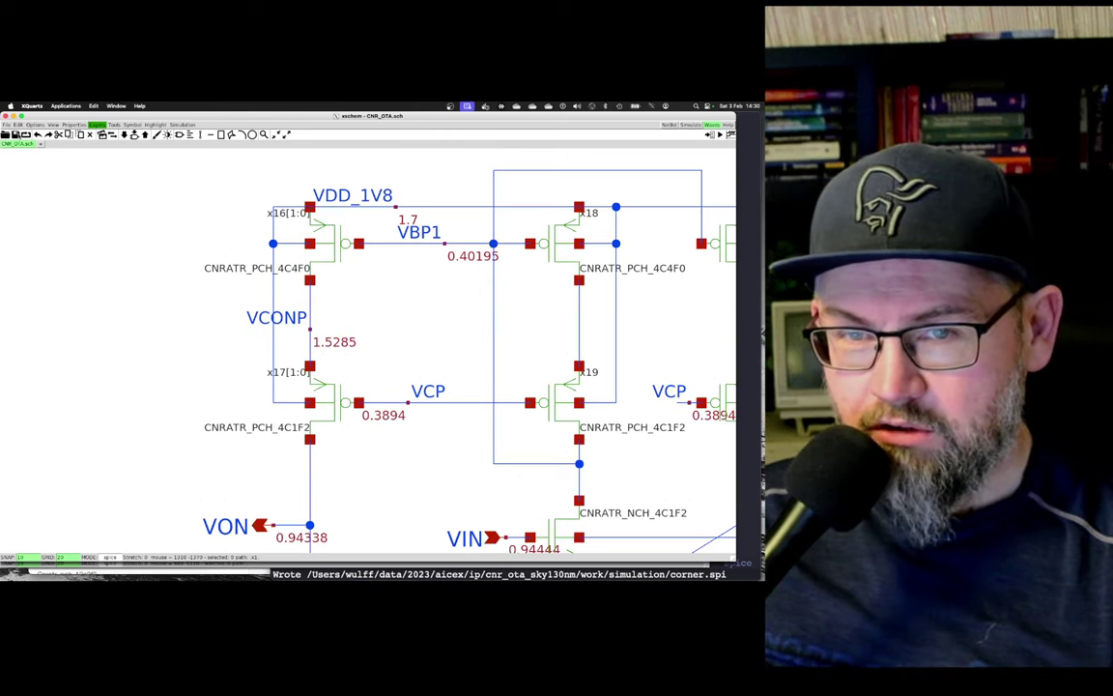
- Switch to Terminal and rerun the typical-corner loop stability simulation with make typical TB=lstb
key("super+Tab")
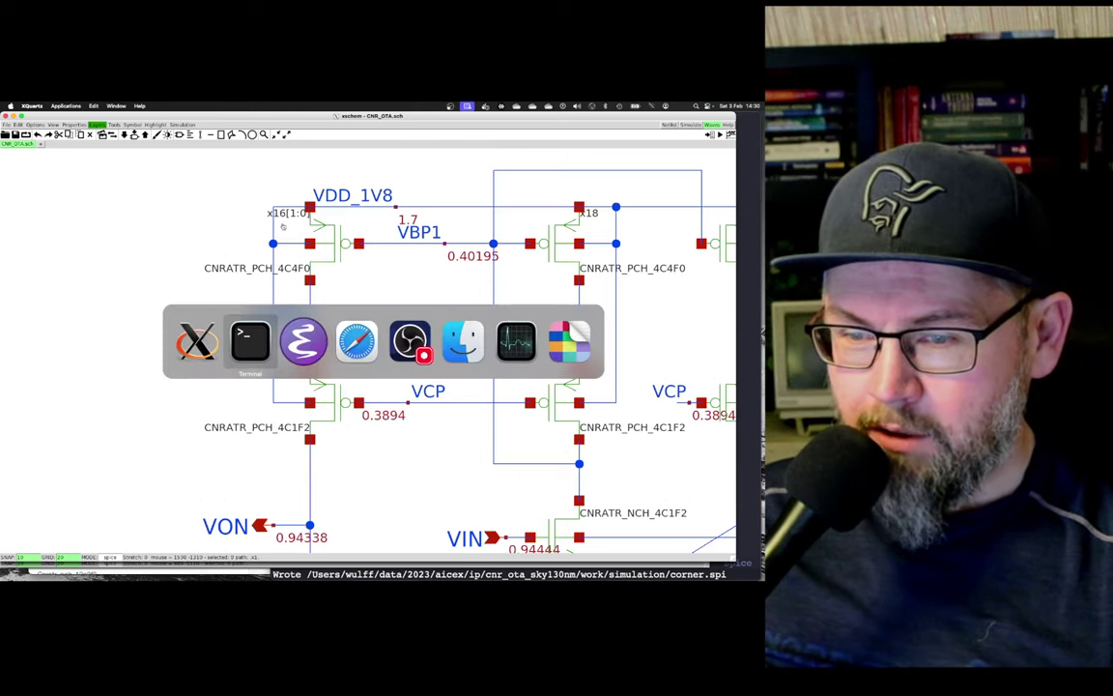
key("ctrl+Tab")
key("Up")
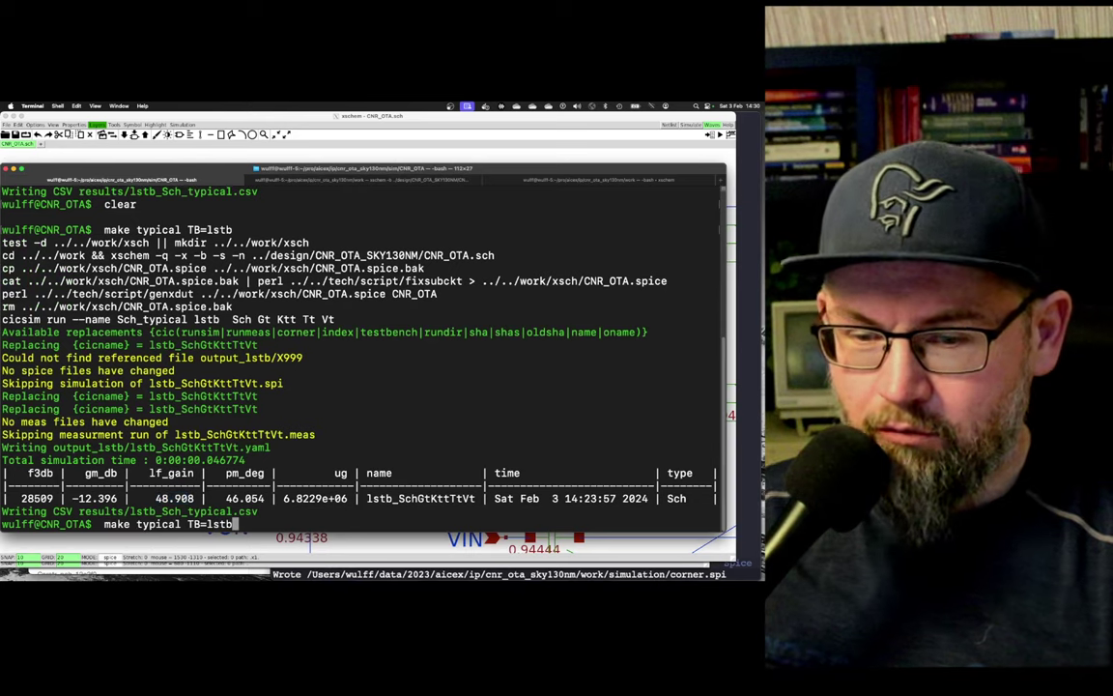
key("Return")
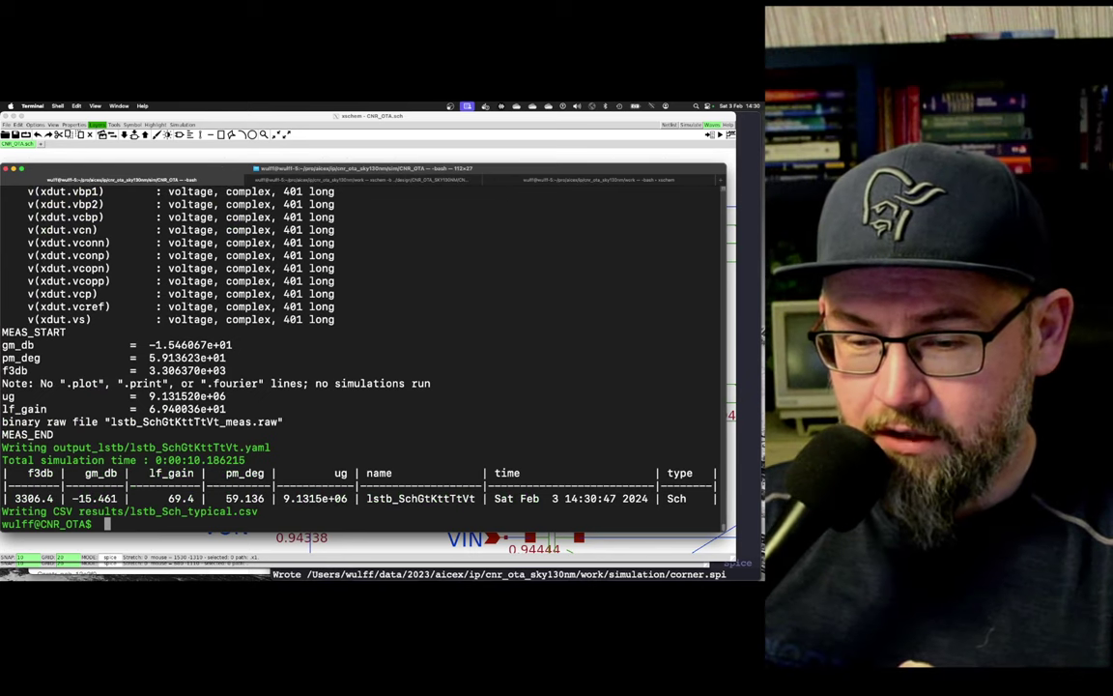
- Run the loop stability simulation in the slow corner with make slow TB=lstb
type("make typical TB=lstb")
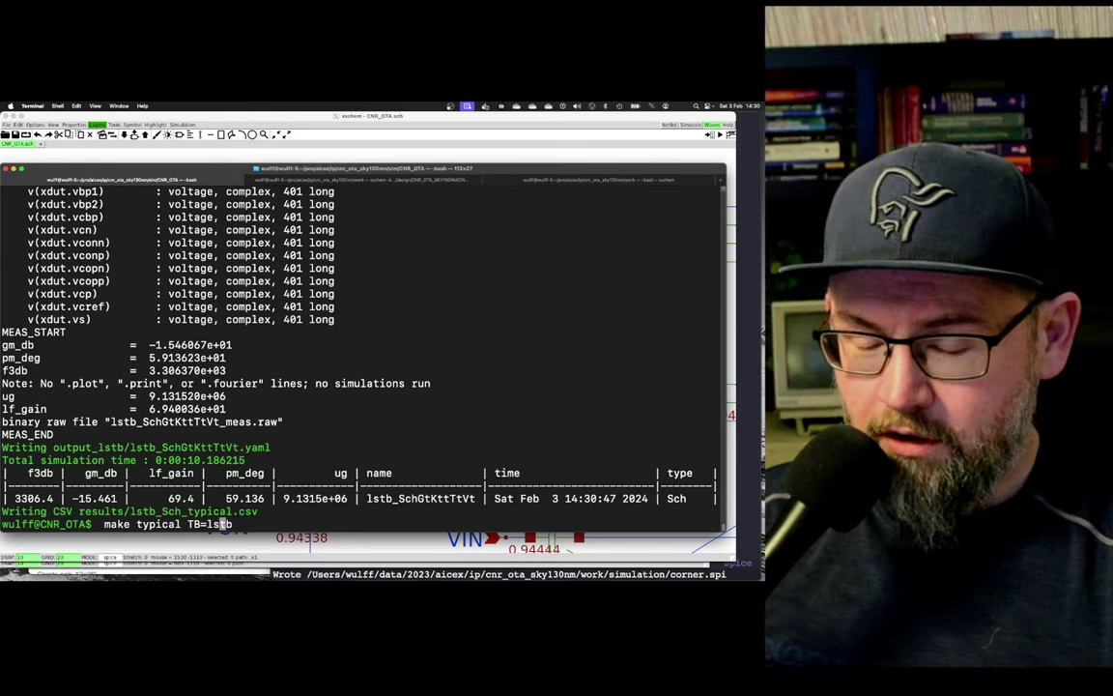
key("BackSpace")
key("BackSpace")
key("BackSpace")
key("BackSpace")
key("BackSpace")
key("BackSpace")
key("BackSpace")
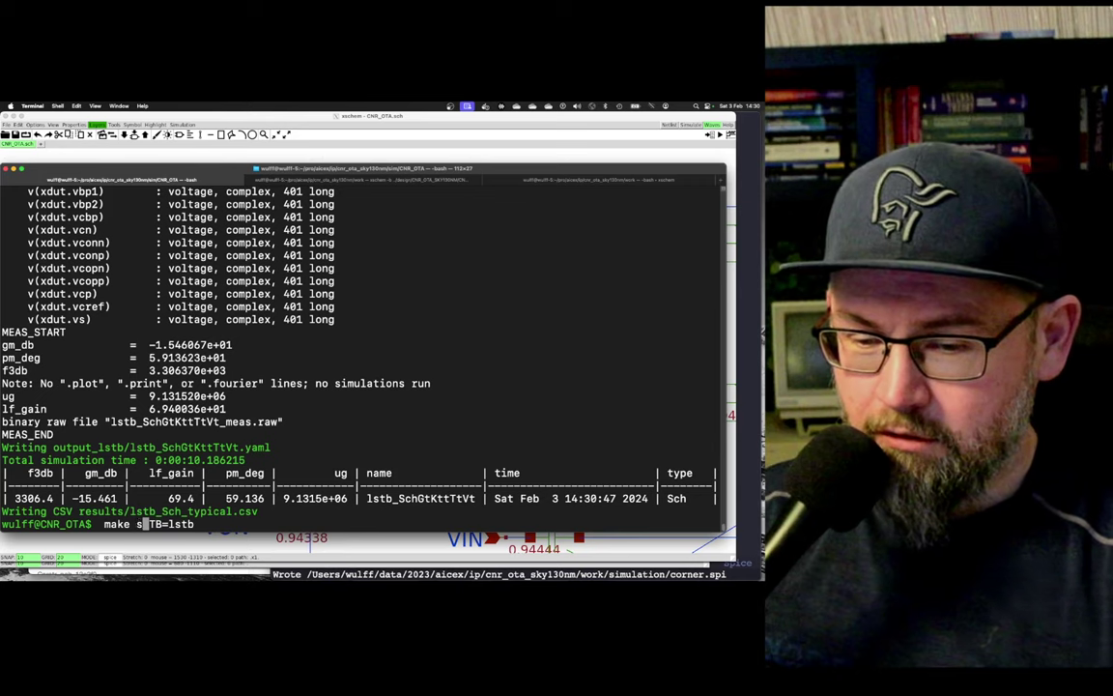
type("sl")
type("ow")
key("Return")
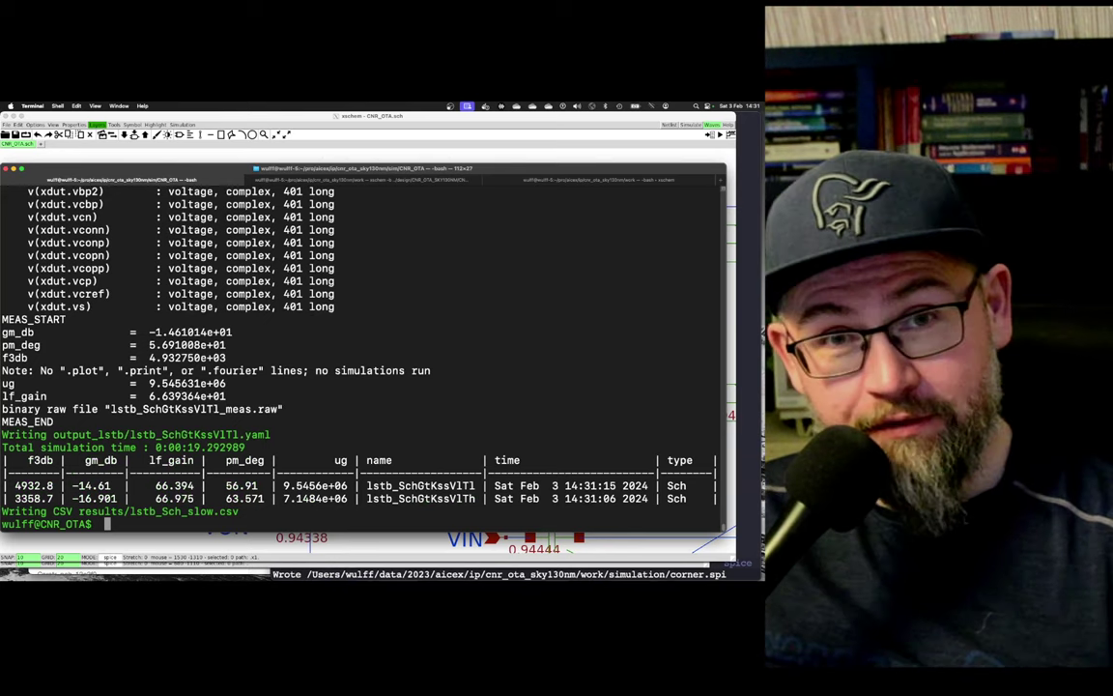
- Look over the whole CNR_OTA schematic in xschem and open the ip folder of the aicex GitHub repository in Safari
left_click(260, 155)
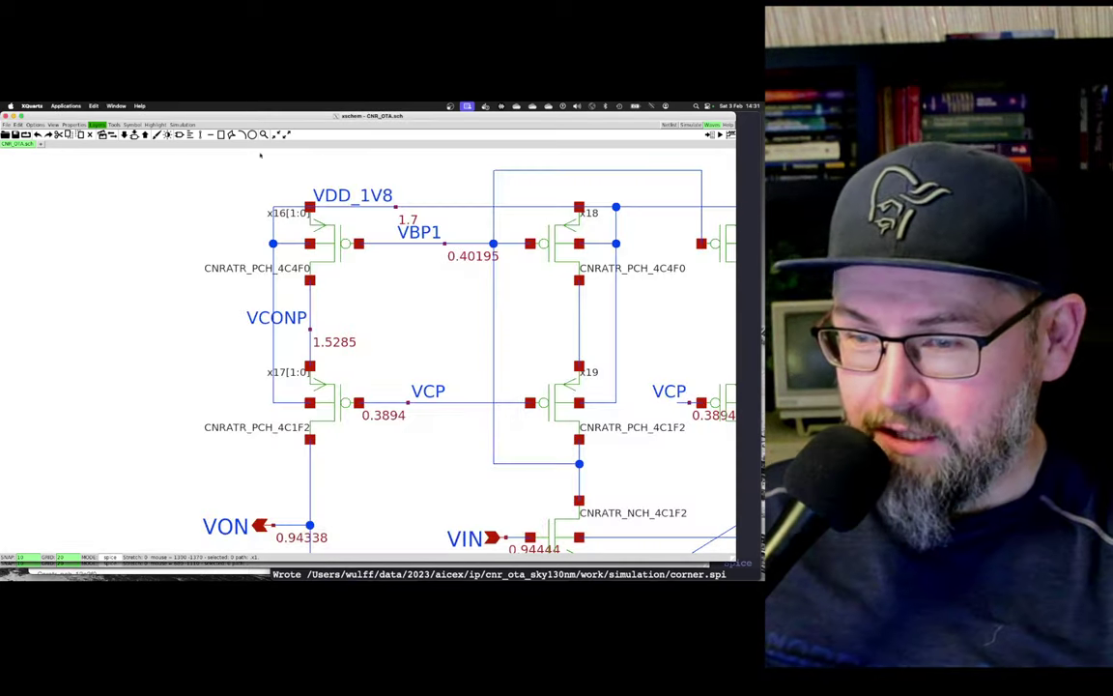
scroll(341, 256, "down", 5)
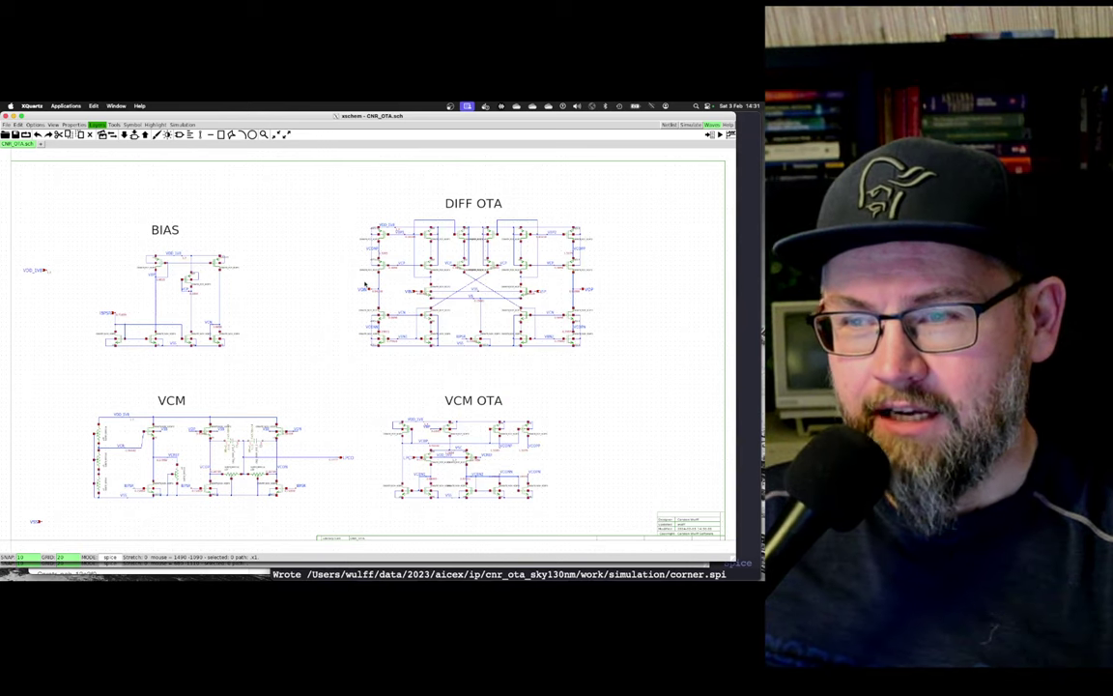
key("super+Tab")
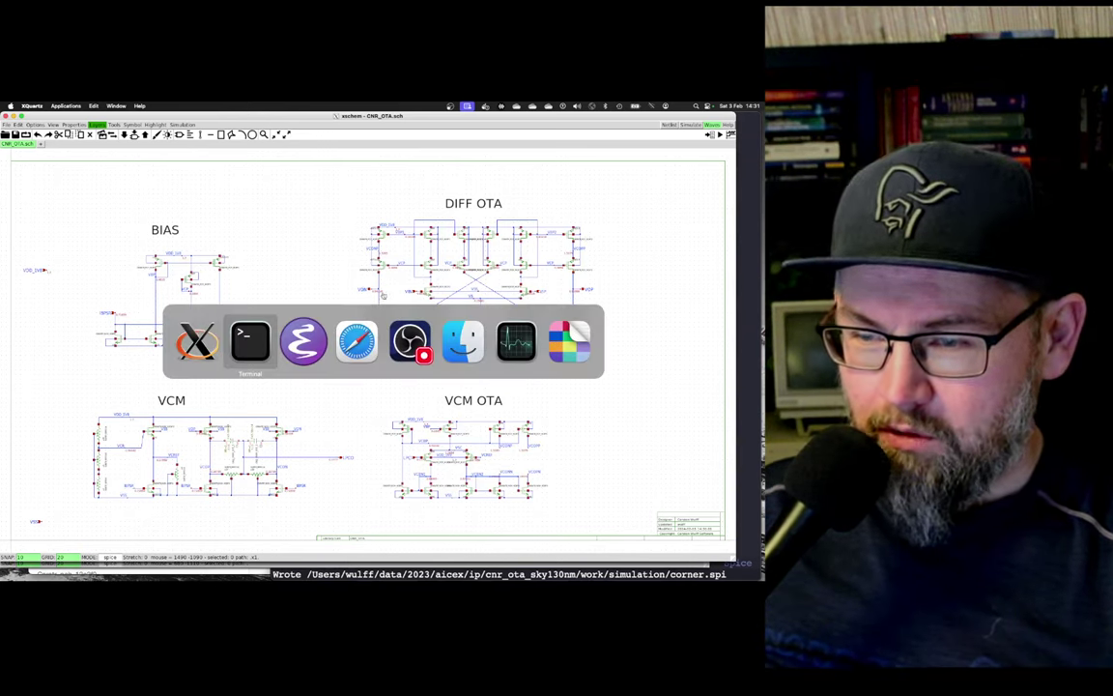
key("super+Tab")
key("super+Tab")
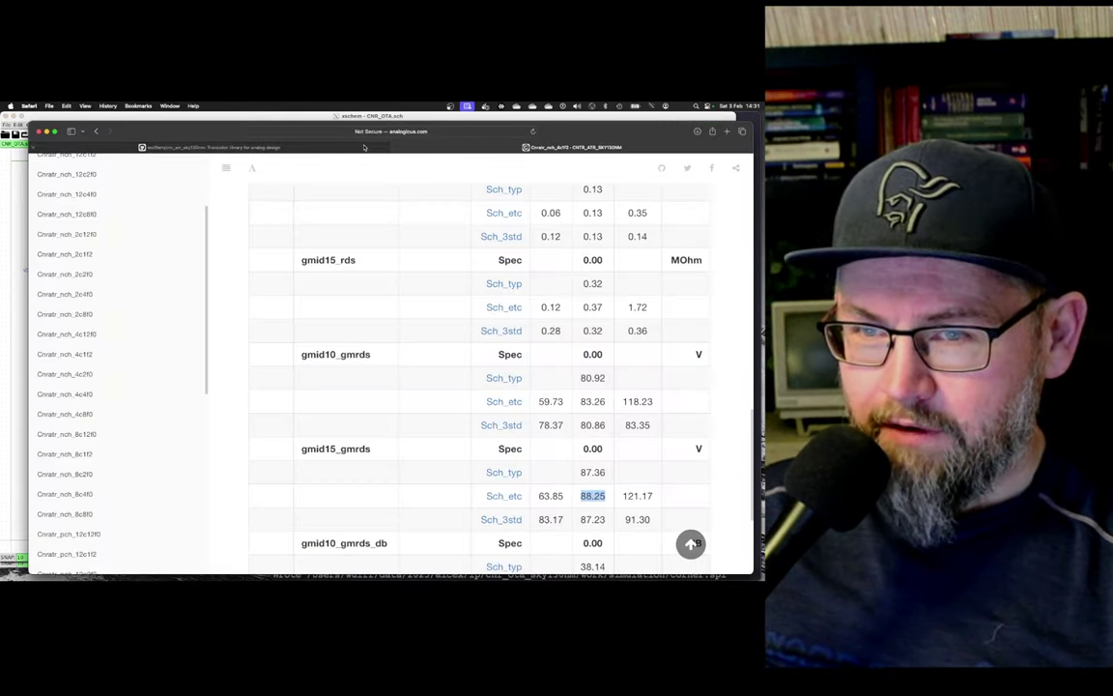
left_click(317, 146)
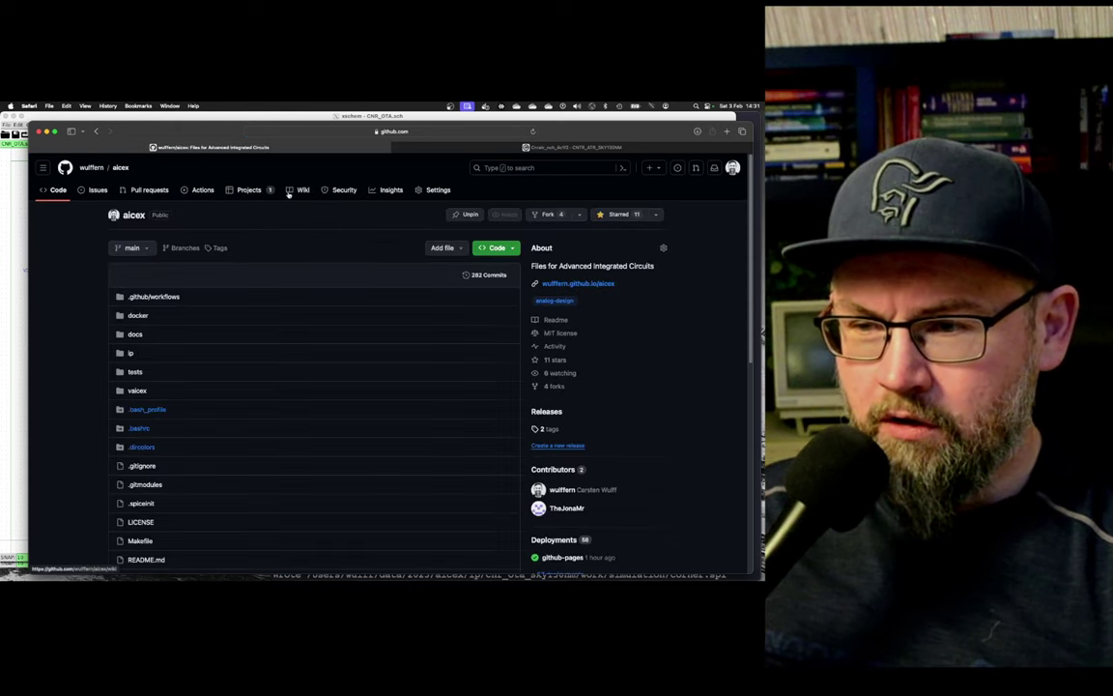
left_click(130, 355)
- Switch to Terminal and move up three directory levels from CNR_OTA to the aicex ip folder
key("super+Tab")
key("super+Tab")
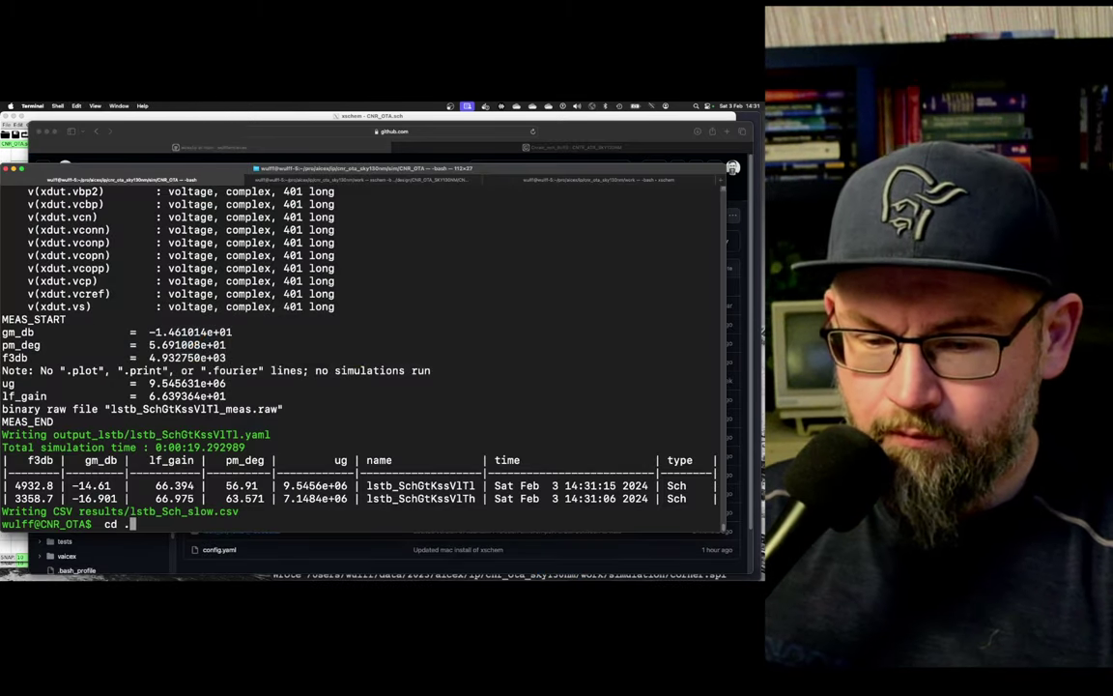
type("cd ..")
key("Return")
type("cd ..")
key("Return")
type("cd ")
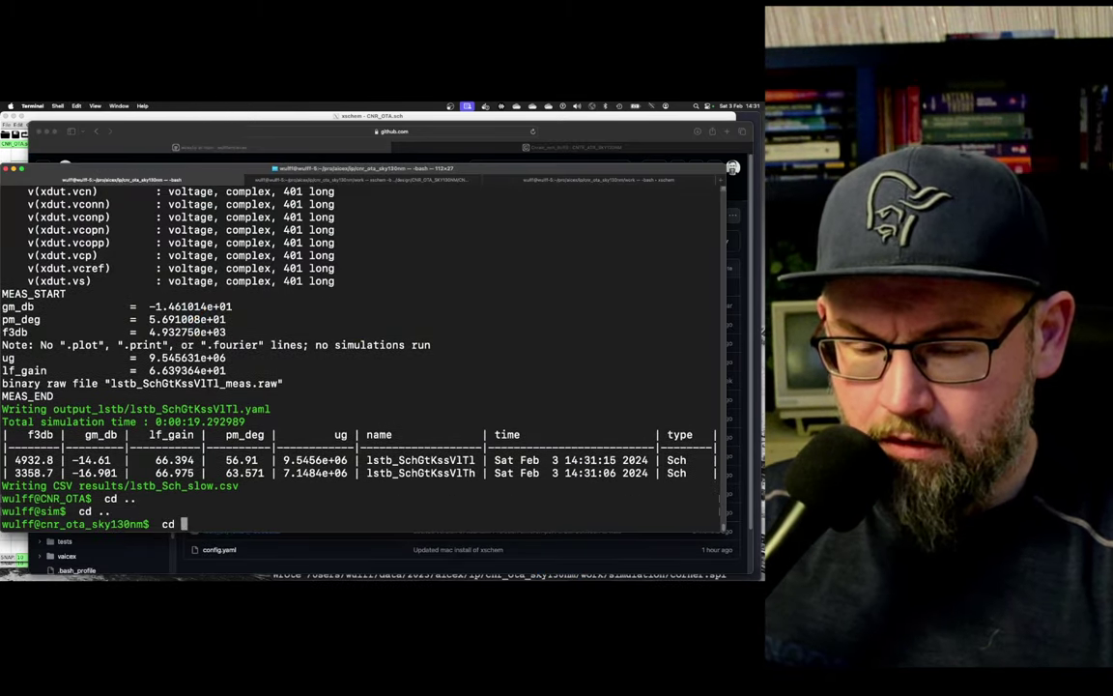
type("..")
key("Return")
- Print the working directory with pwd and highlight the aicex part of the path
type("pwd")
key("Return")
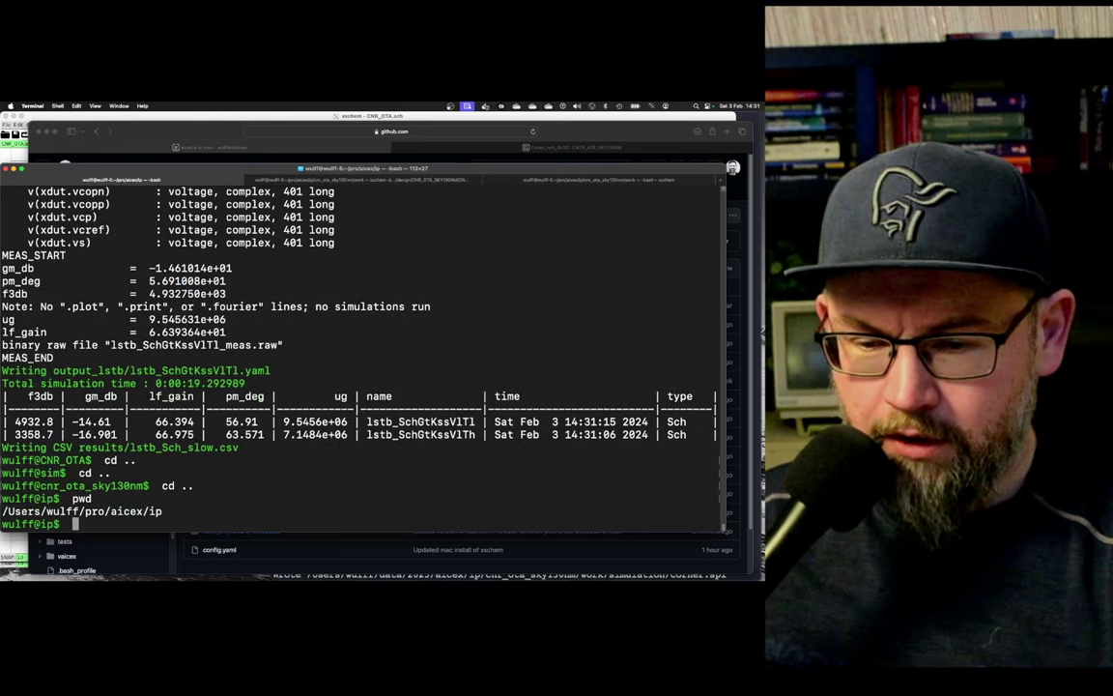
left_click_drag(165, 511, 114, 511)
left_click(292, 498)
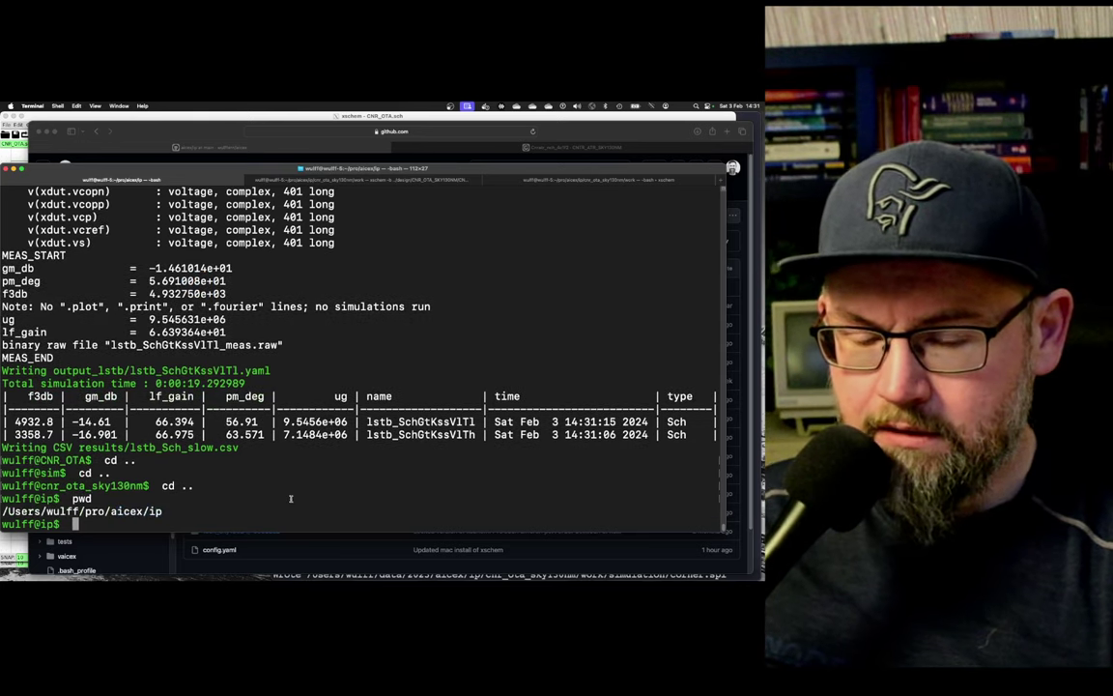
- List the ip folder one entry per line with ls -1 and highlight cnr_ota_sky130nm
type("ls -l")
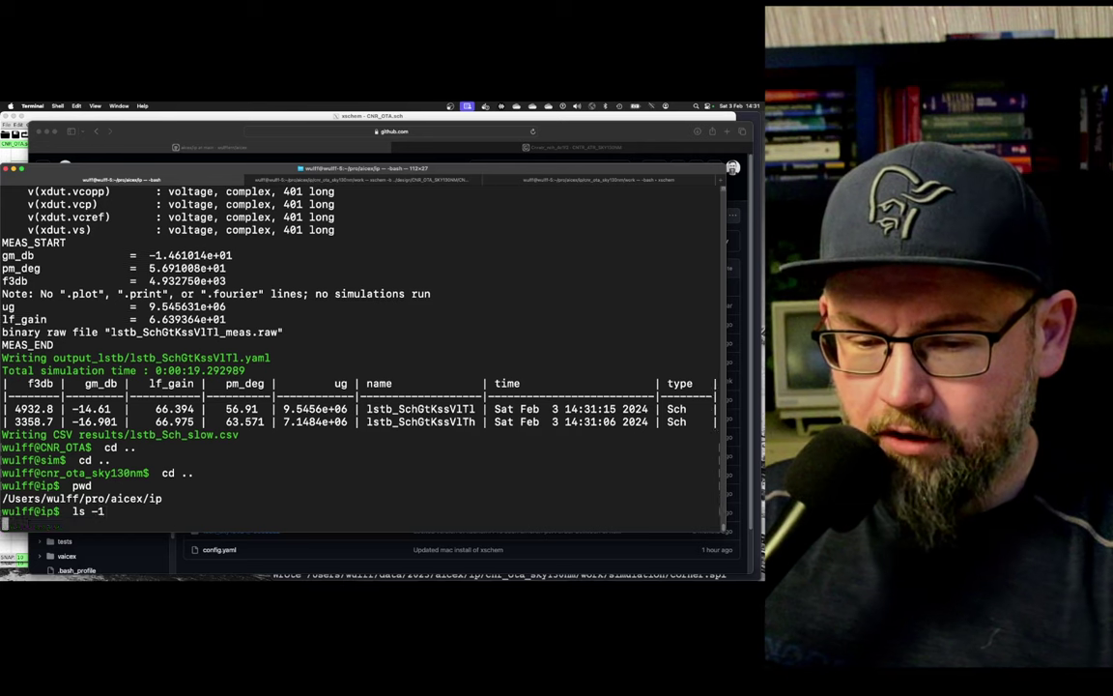
key("Return")
scroll(242, 444, "up", 1)
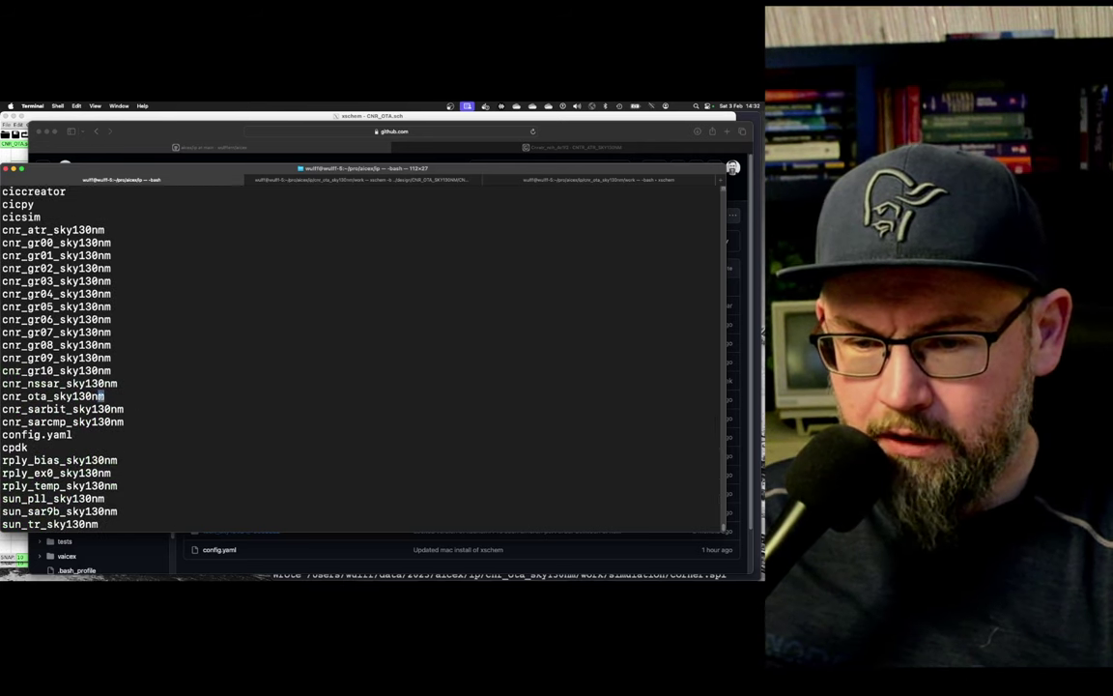
left_click_drag(101, 396, 3, 396)
scroll(471, 359, "down", 1)
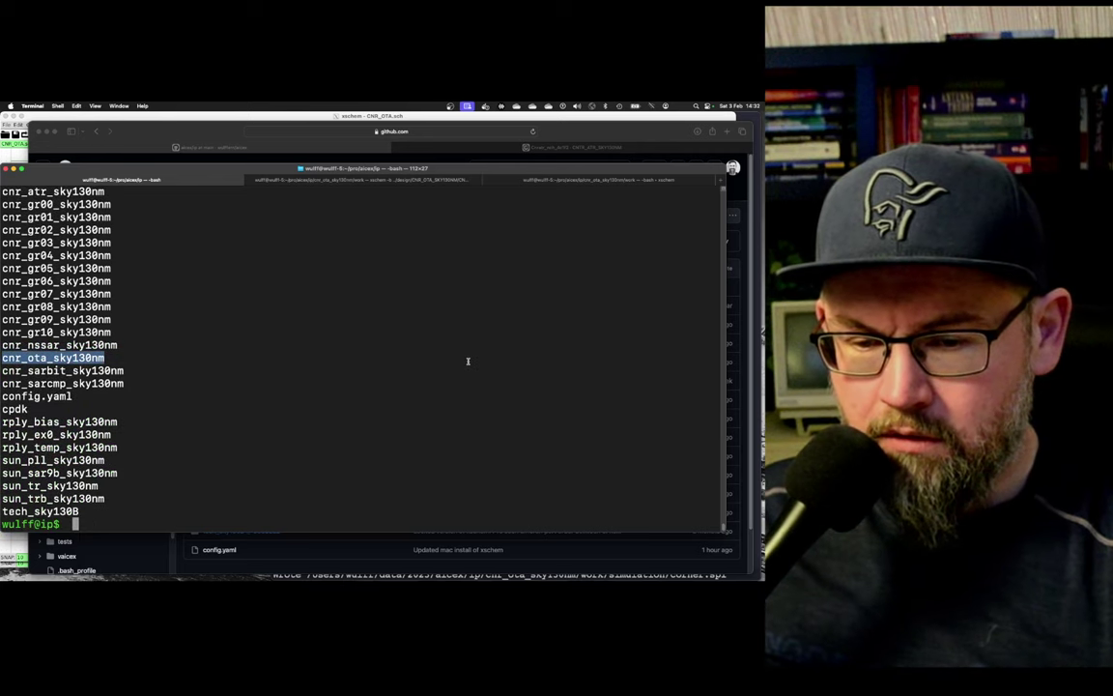
- Print the contents of config.yaml with cat to examine the IP repository remotes
type("cat ")
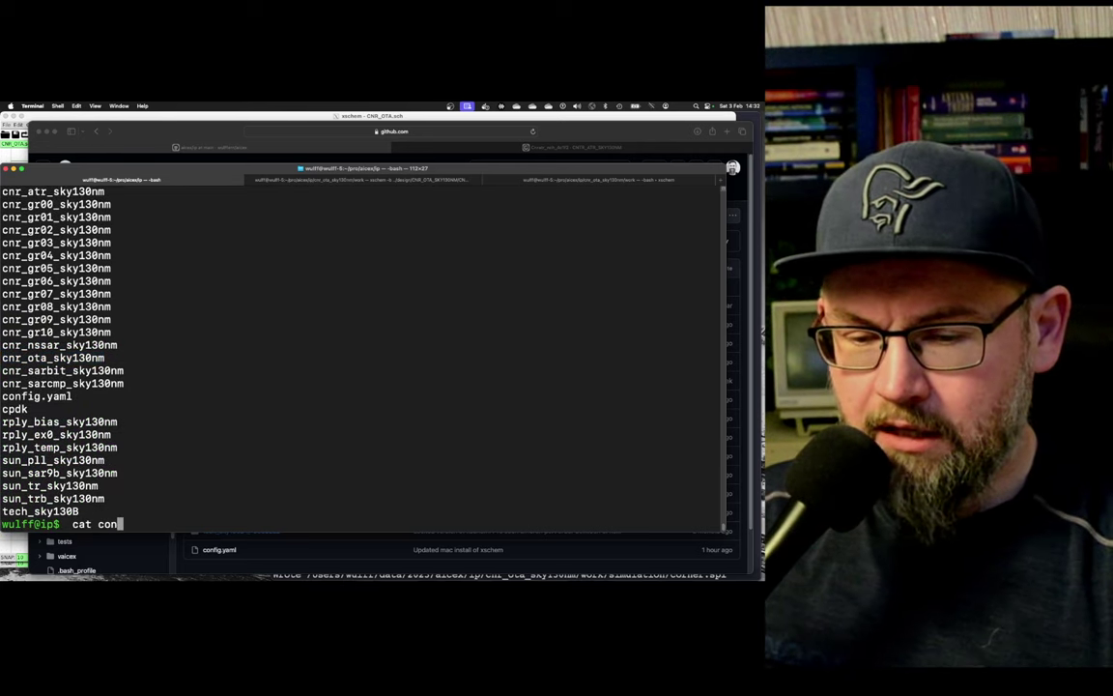
type("con")
key("Tab")
key("Return")
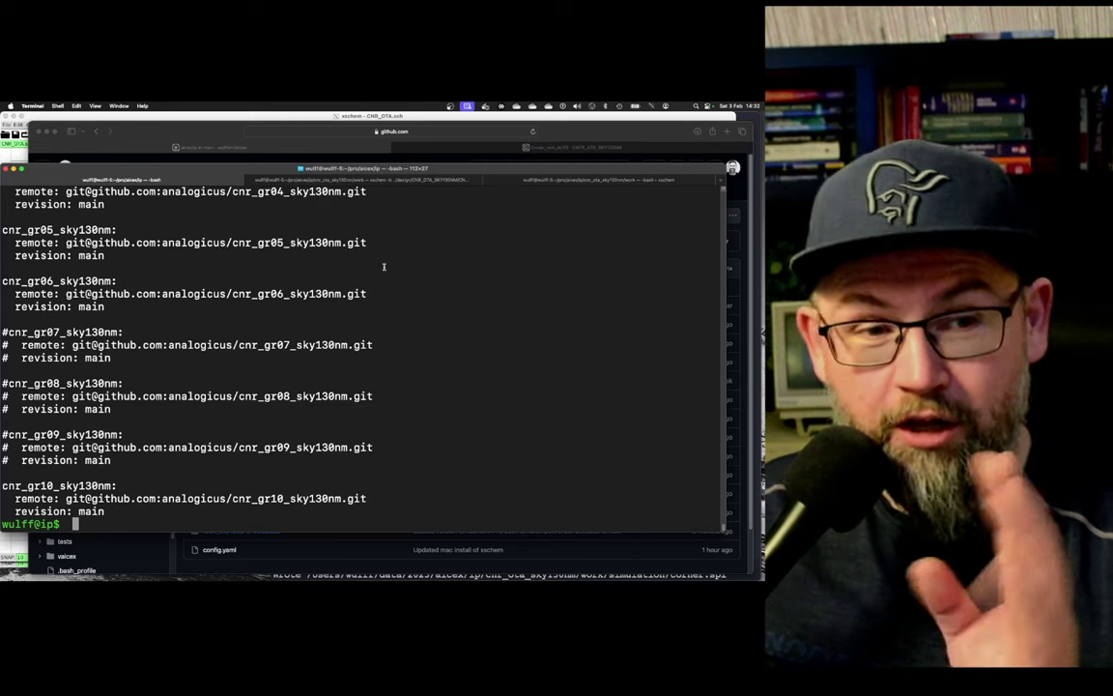
- Switch back to Safari and load github.com in a new tab
left_click(447, 129)
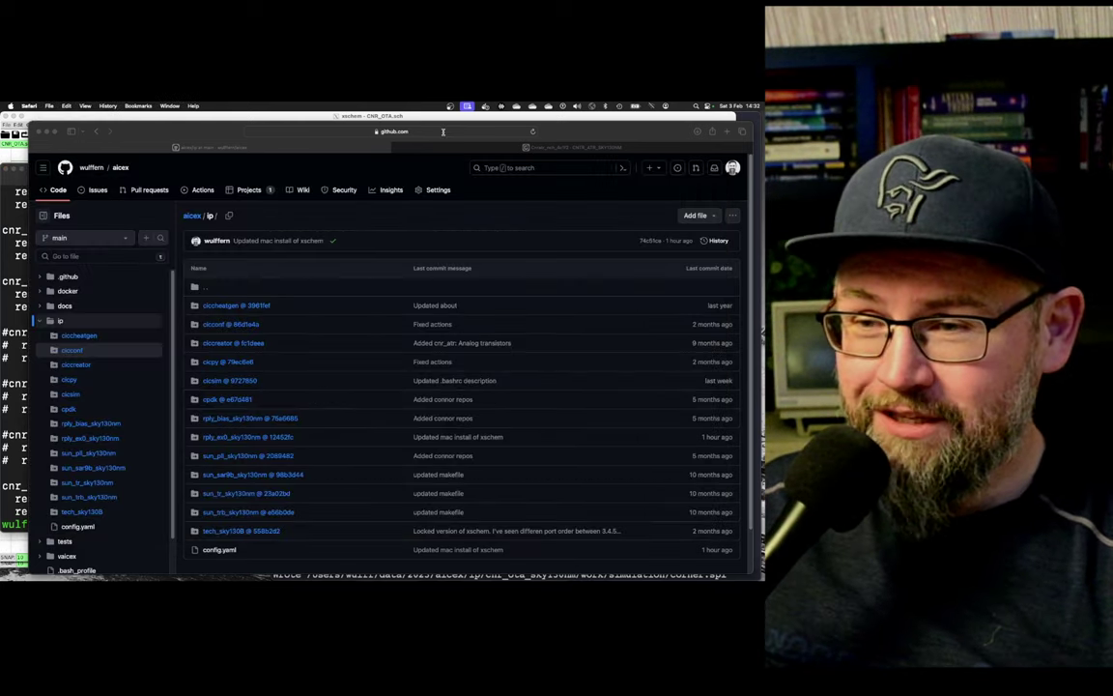
left_click(446, 129)
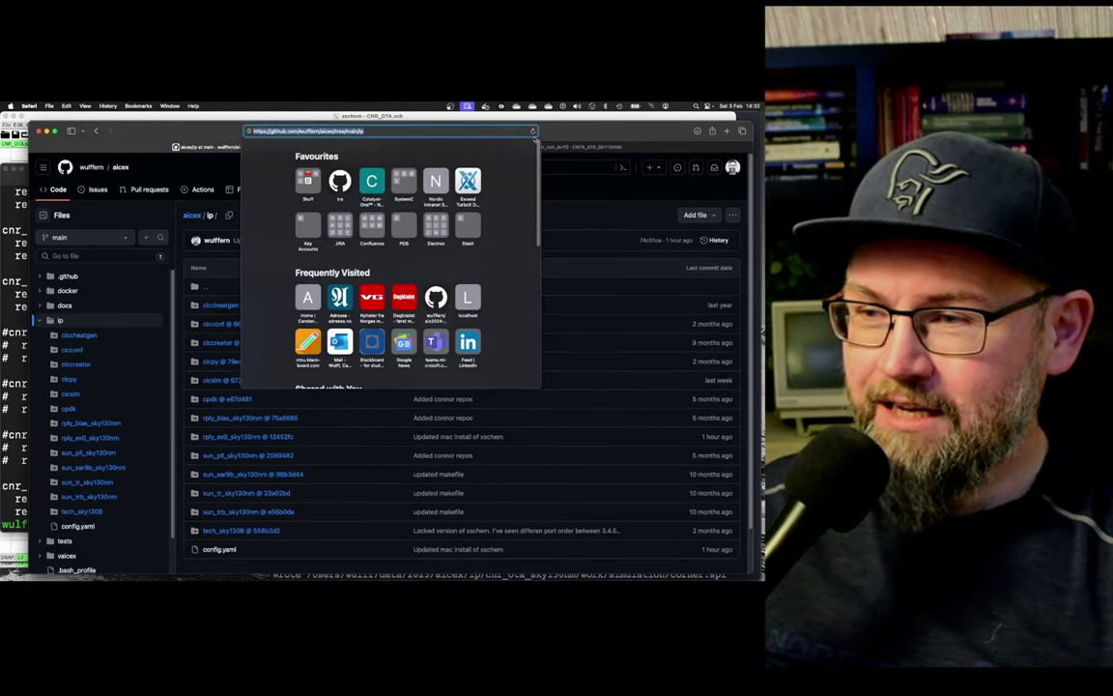
left_click(445, 142)
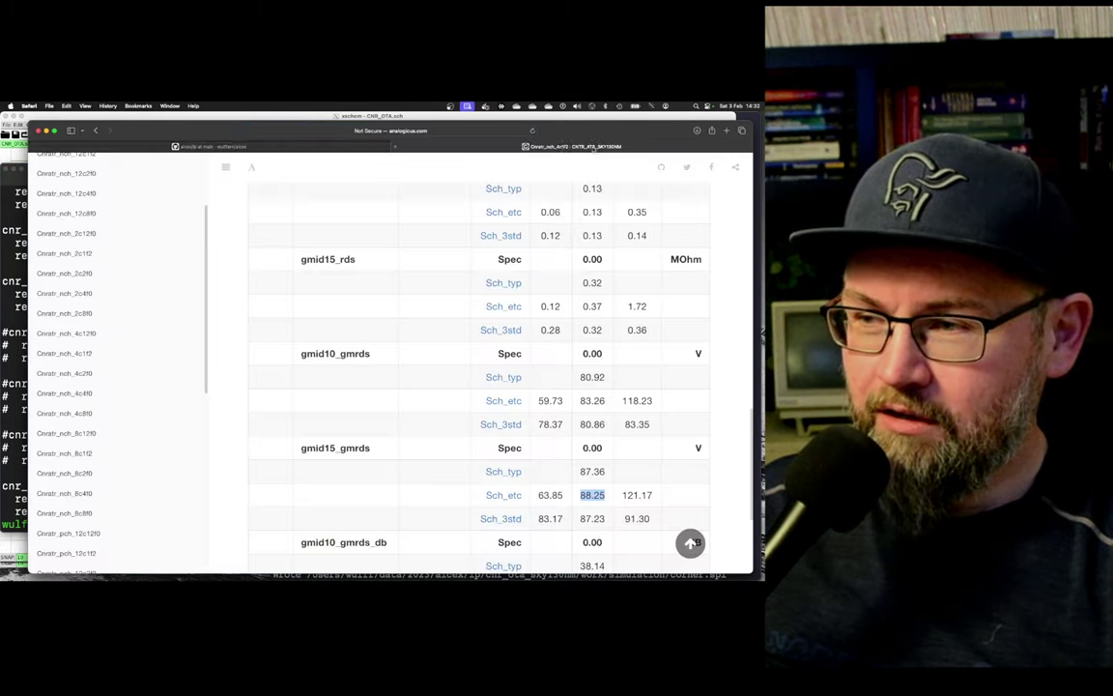
key("super+t")
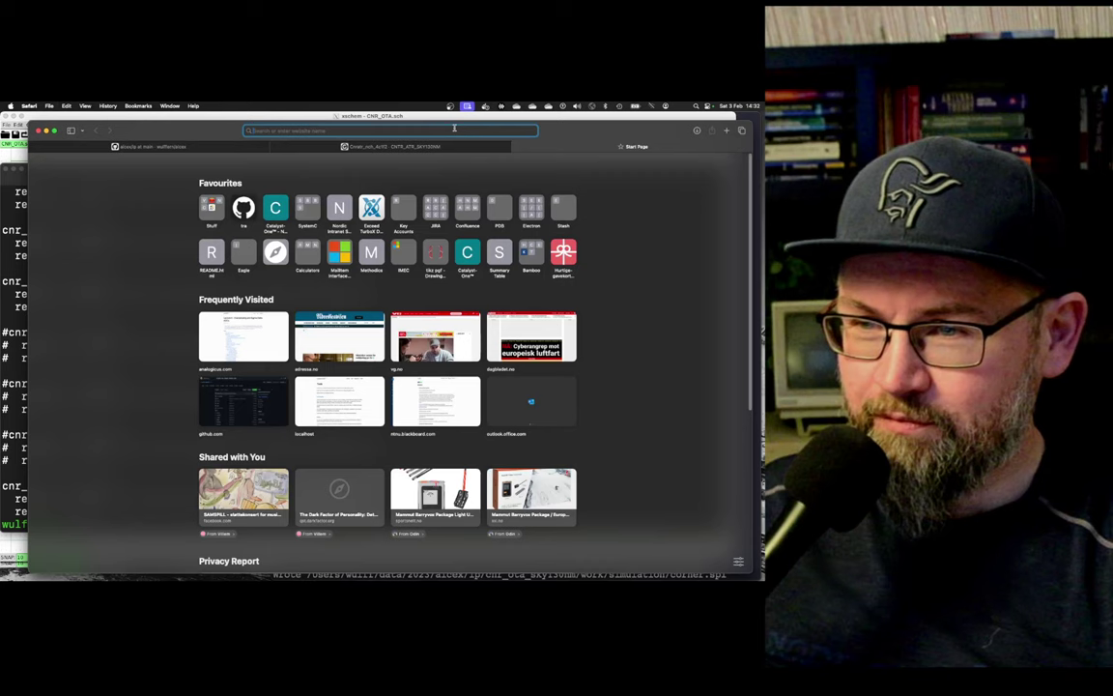
type("github.com")
key("Return")
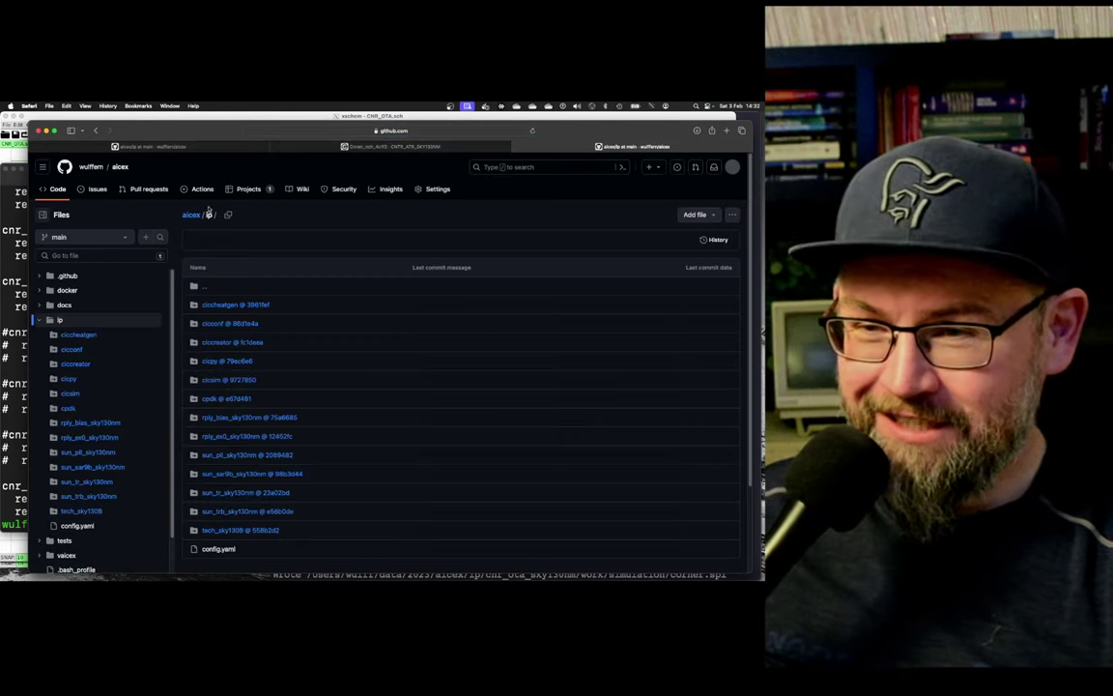
- Go from the aicex repository to its owner's GitHub profile and open the list of repositories
left_click(190, 215)
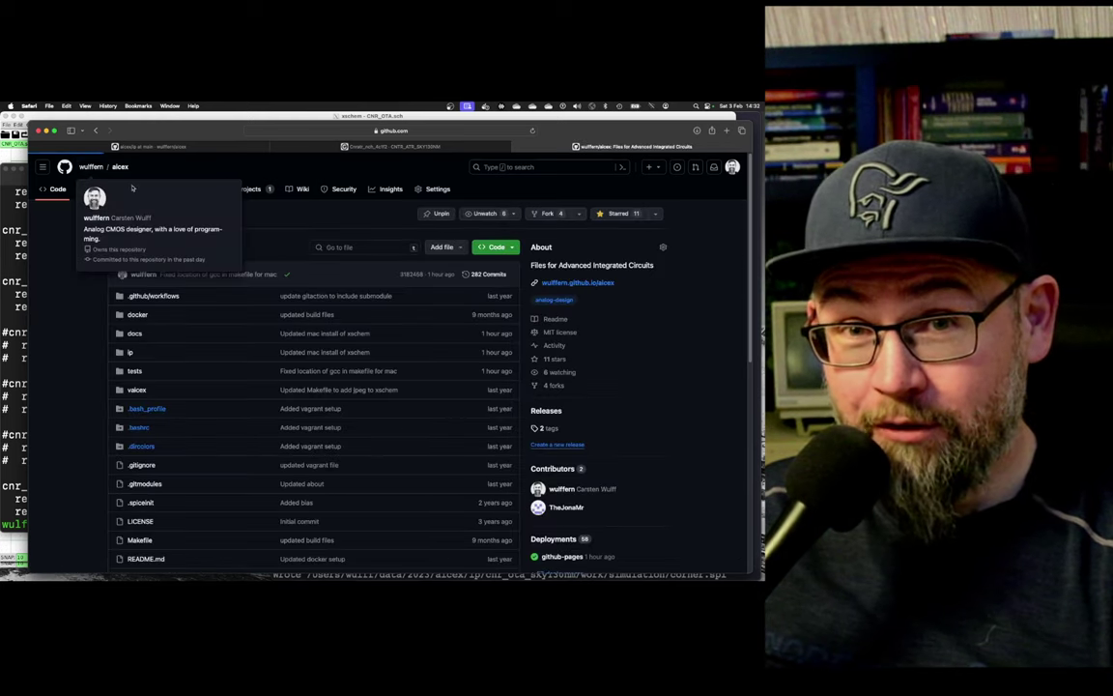
left_click(94, 198)
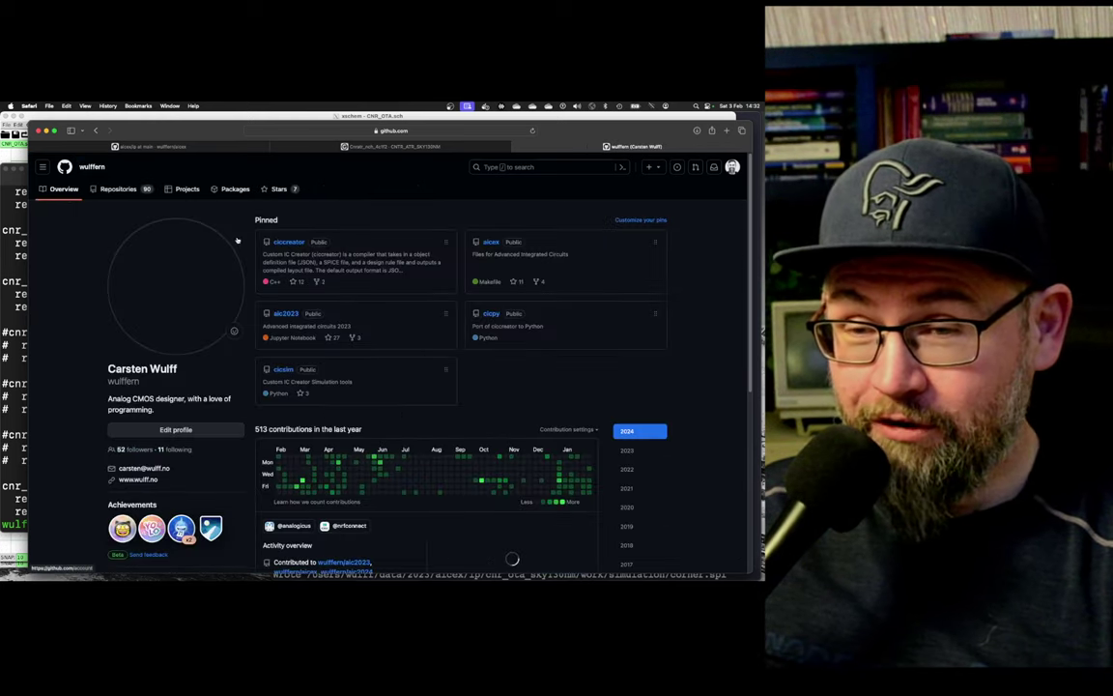
left_click(138, 190)
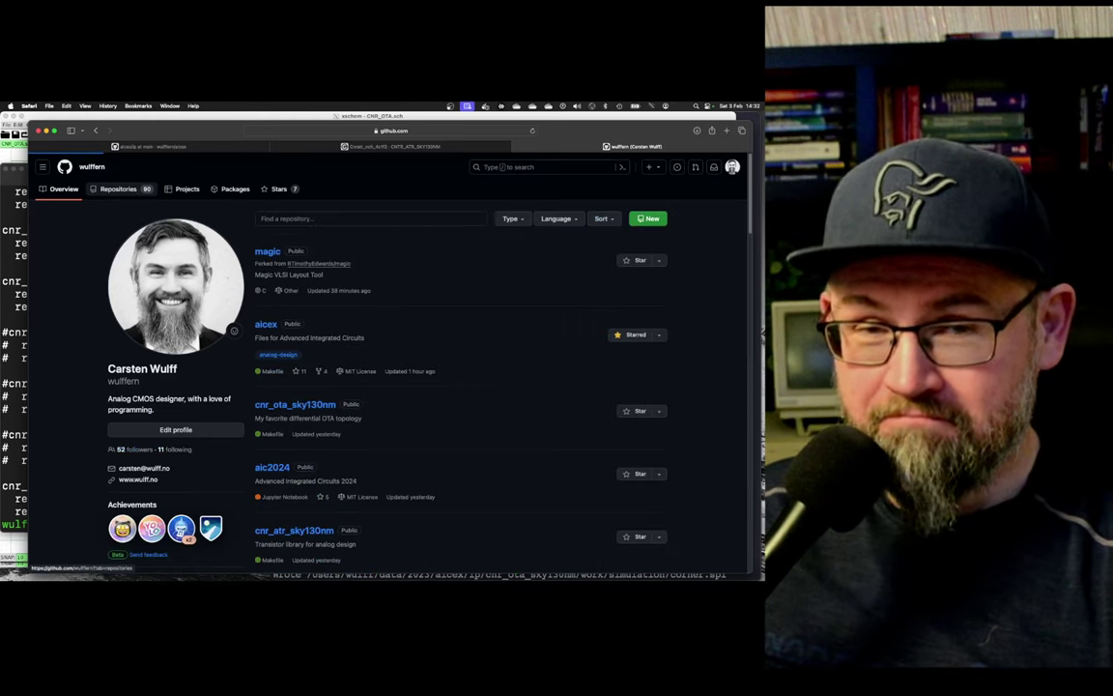